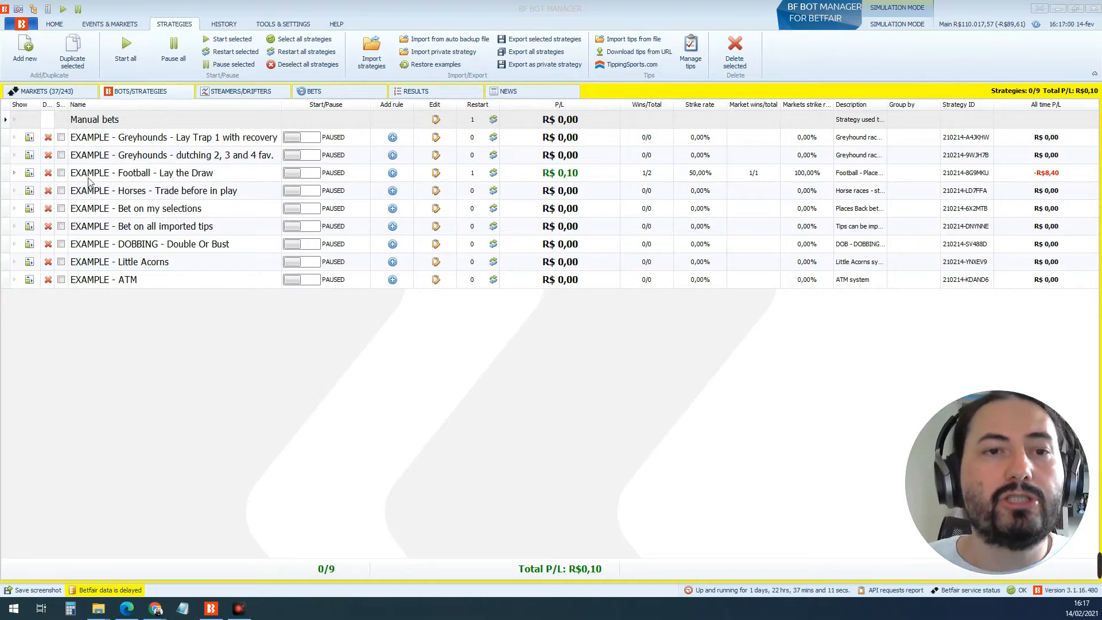
Step: Expand the EXAMPLE - Football - Lay the Draw strategy and look through its list of bets
{"action": "left_click", "coordinate": [147, 177]}
{"action": "left_click", "coordinate": [13, 172]}
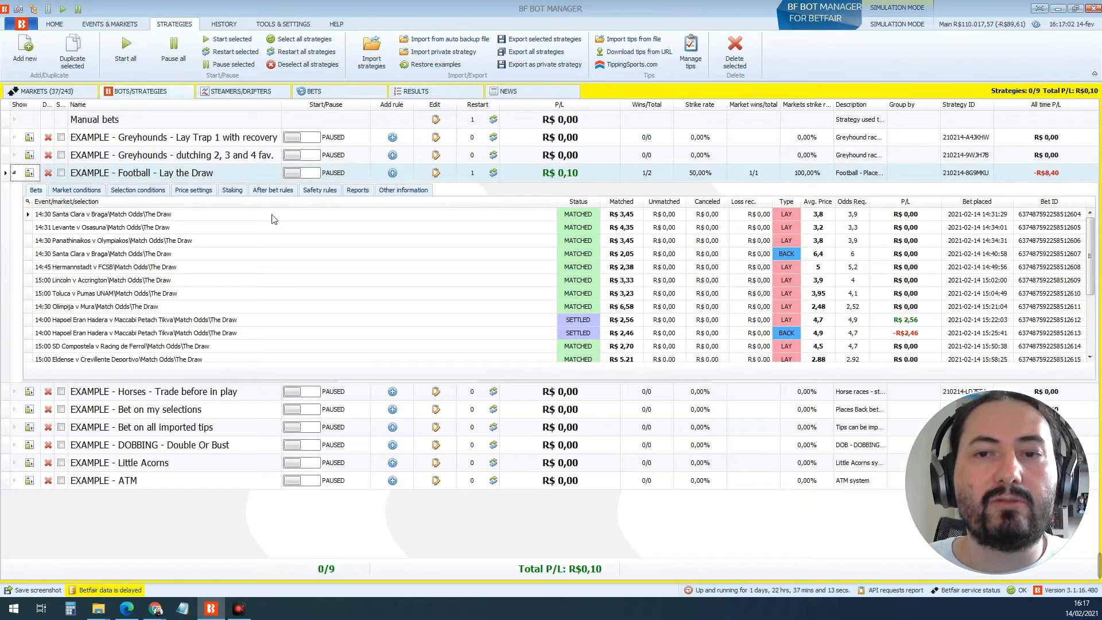
{"action": "mouse_move", "coordinate": [1089, 259]}
{"action": "left_mouse_down"}
{"action": "mouse_move", "coordinate": [1081, 310]}
{"action": "mouse_move", "coordinate": [1081, 259]}
{"action": "left_mouse_up"}
{"action": "left_click", "coordinate": [361, 259]}
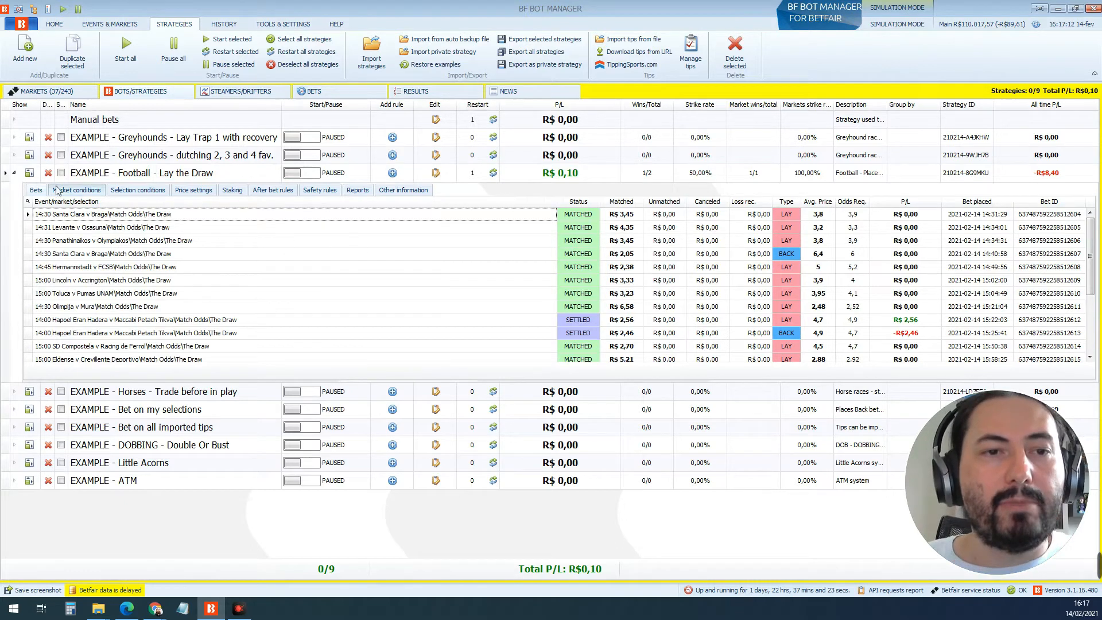
{"action": "left_click", "coordinate": [175, 249]}
{"action": "scroll", "coordinate": [172, 232], "scroll_direction": "down", "scroll_amount": 1}
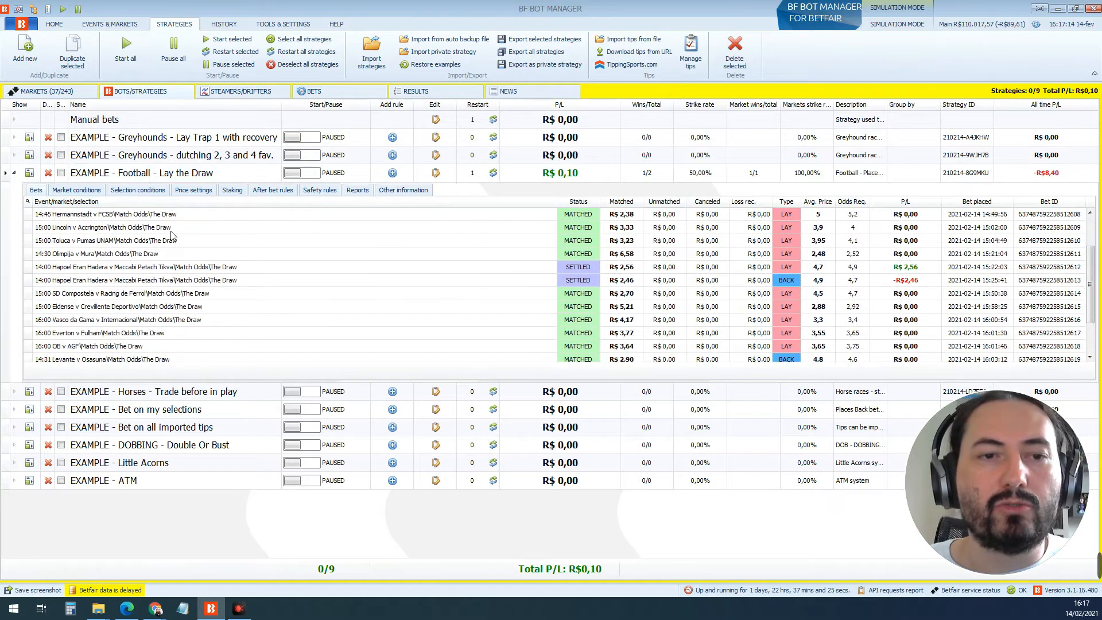
{"action": "scroll", "coordinate": [143, 226], "scroll_direction": "up", "scroll_amount": 1}
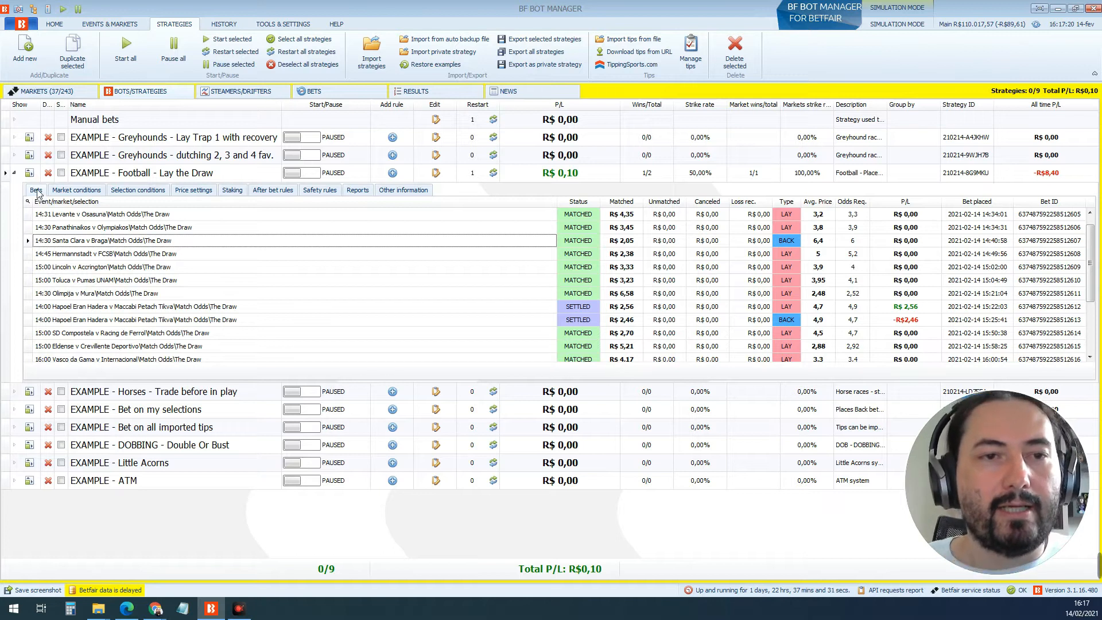
{"action": "left_click", "coordinate": [137, 174]}
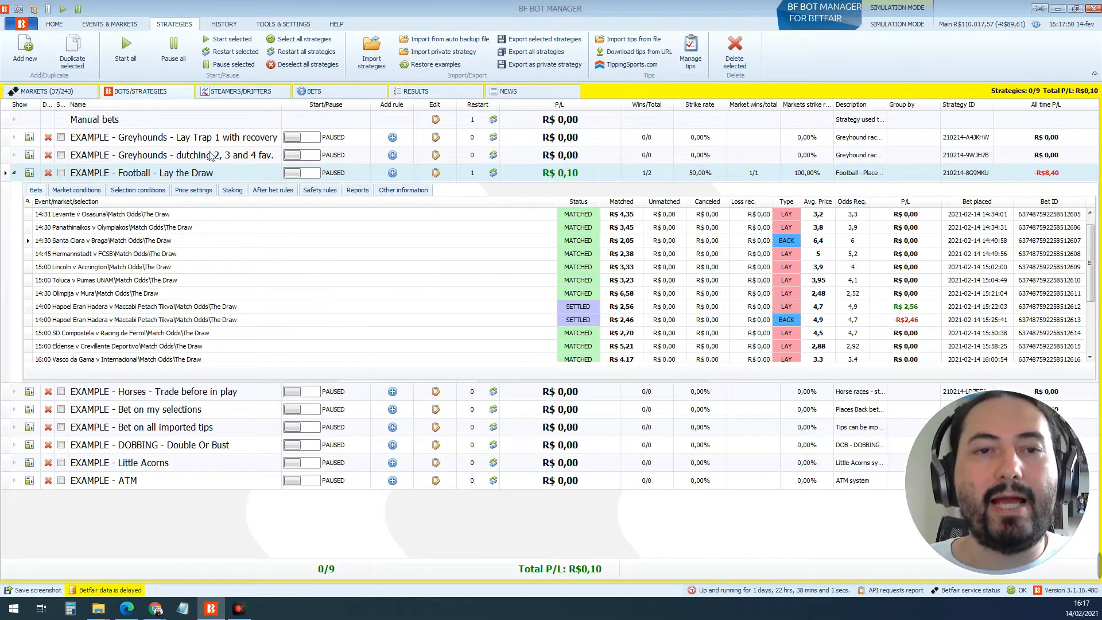
Step: In the overall bets list, filter by strategy for EXAMPLE - Football - Lay the Draw and then for teste instead
{"action": "left_click", "coordinate": [329, 92]}
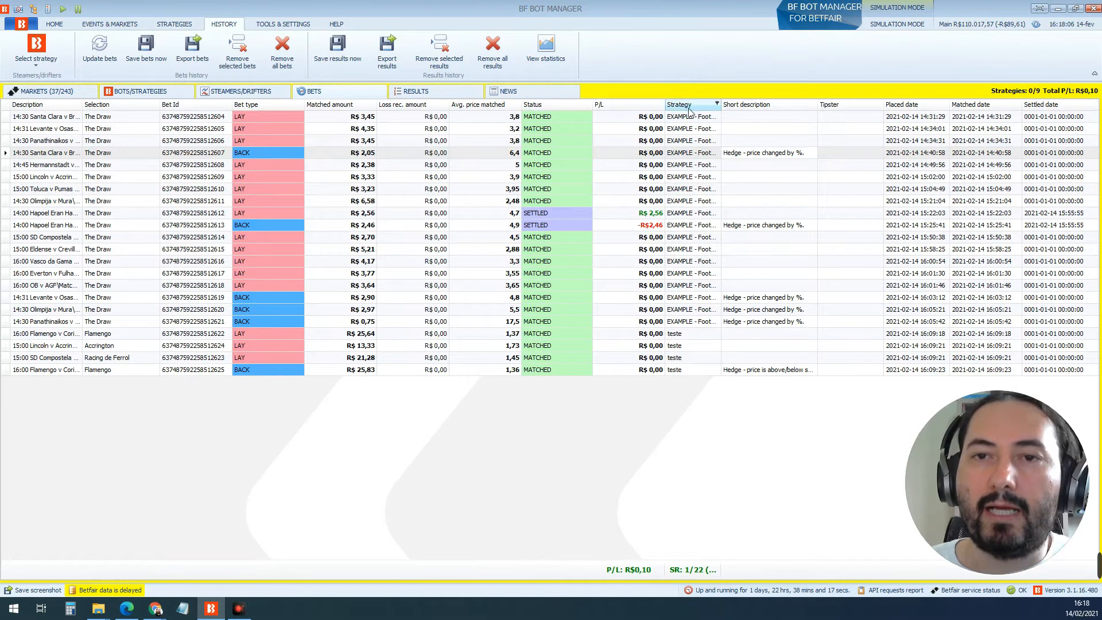
{"action": "left_click", "coordinate": [717, 105]}
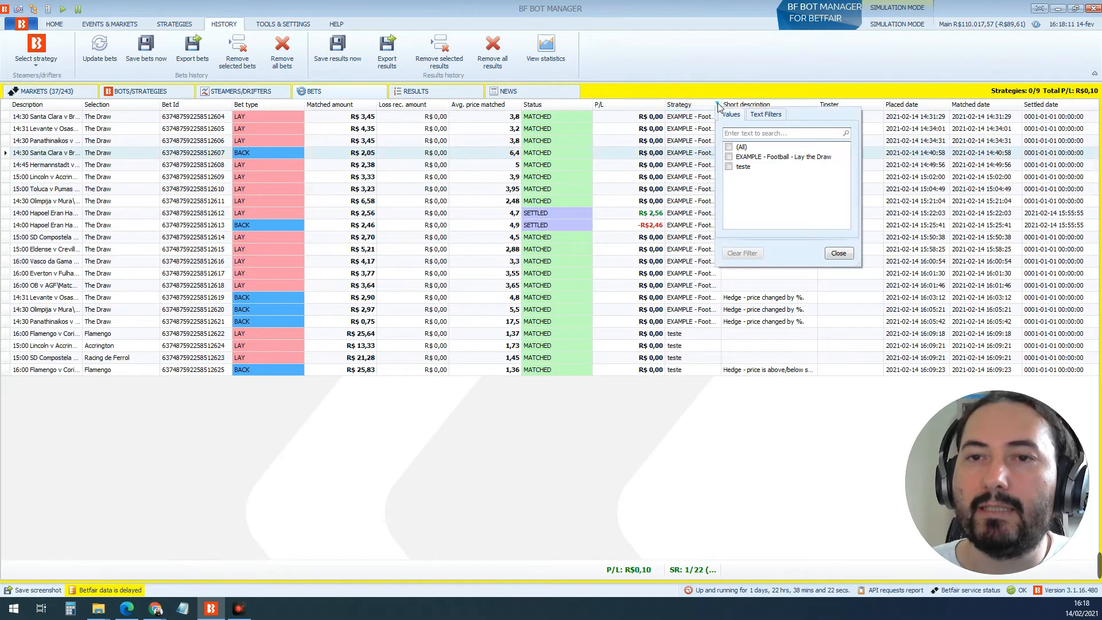
{"action": "left_click", "coordinate": [730, 158]}
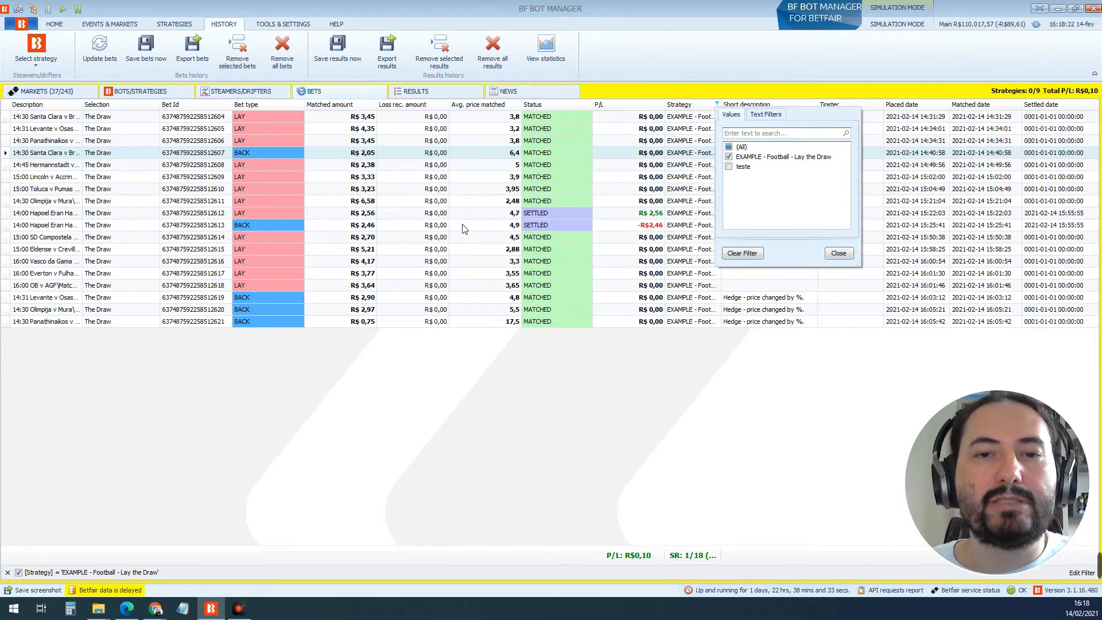
{"action": "left_click", "coordinate": [729, 157]}
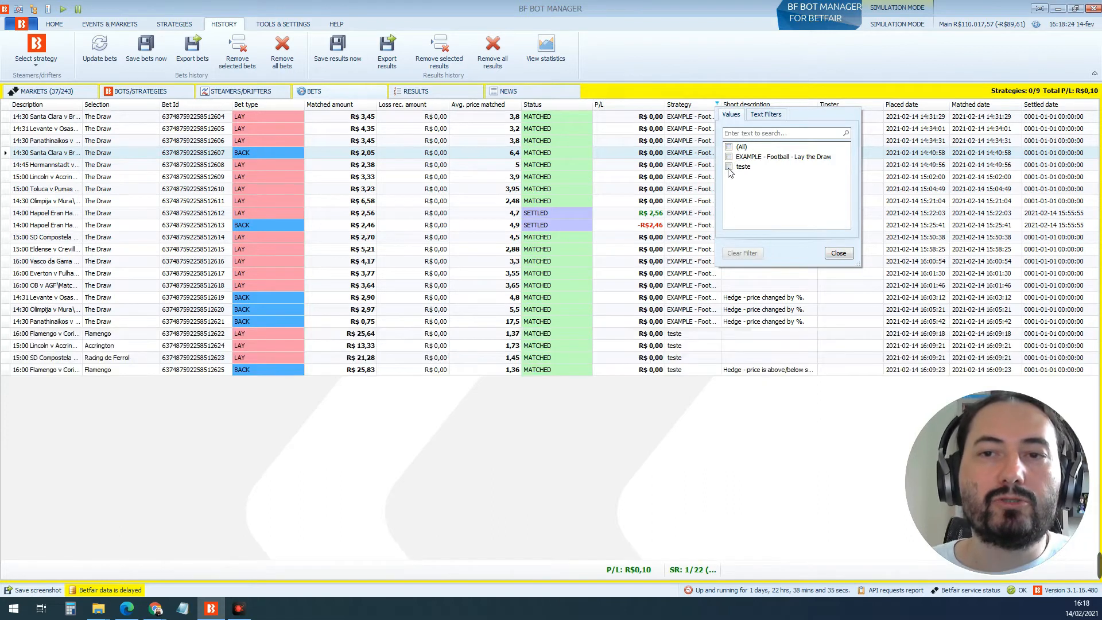
{"action": "left_click", "coordinate": [729, 167]}
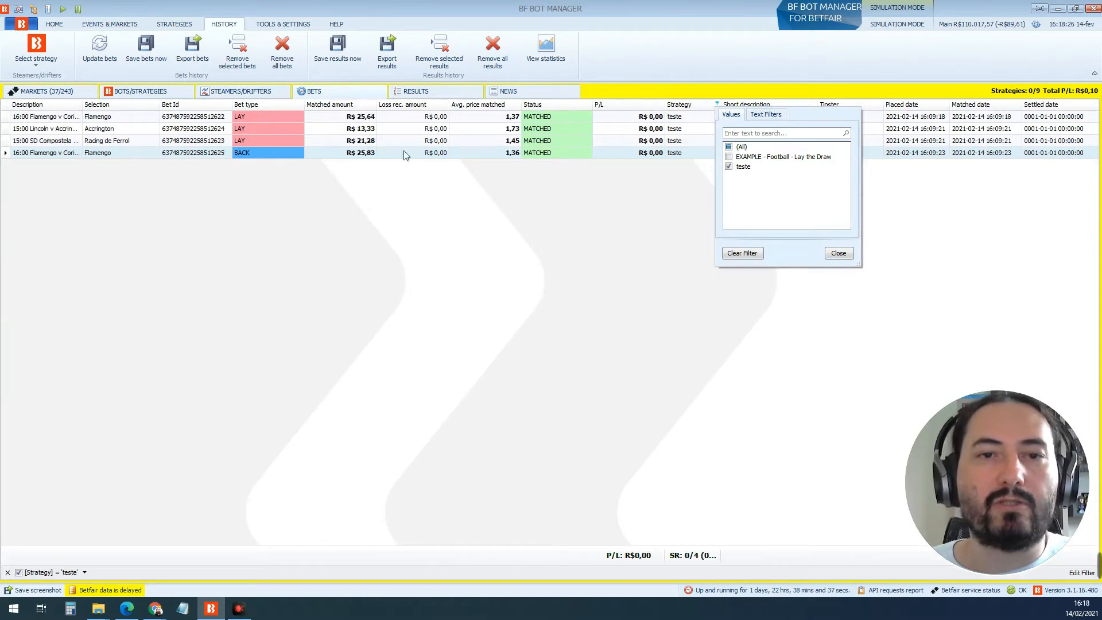
Step: Switch the strategy filter back to EXAMPLE - Football - Lay the Draw, view its bets, and remove the filter
{"action": "left_click", "coordinate": [729, 166]}
{"action": "left_click", "coordinate": [729, 157]}
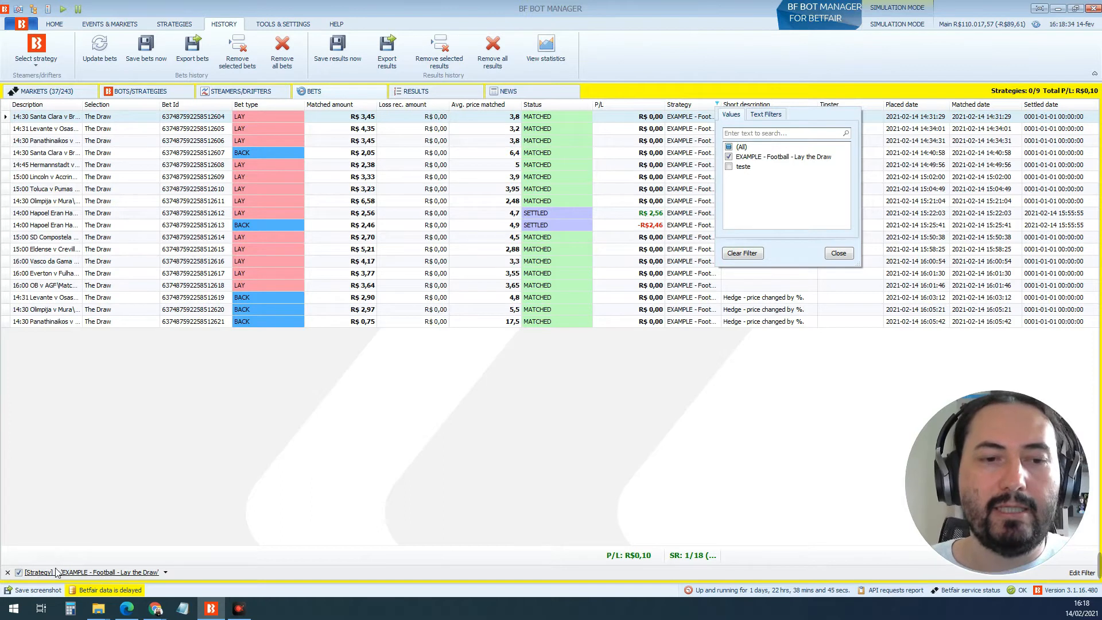
{"action": "left_click", "coordinate": [838, 253]}
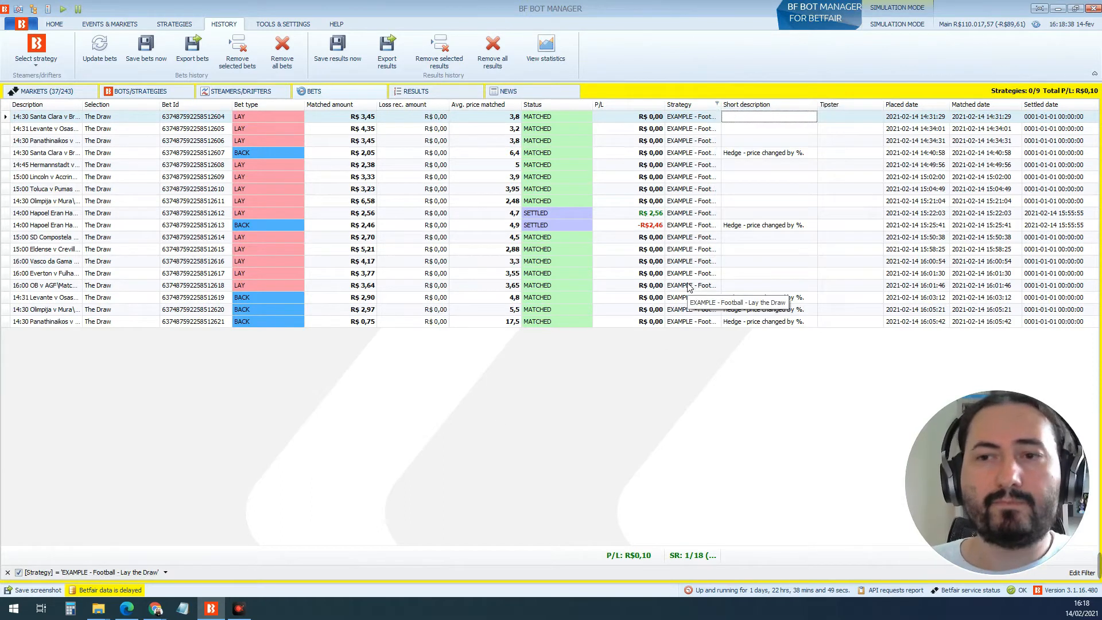
{"action": "left_click", "coordinate": [8, 572]}
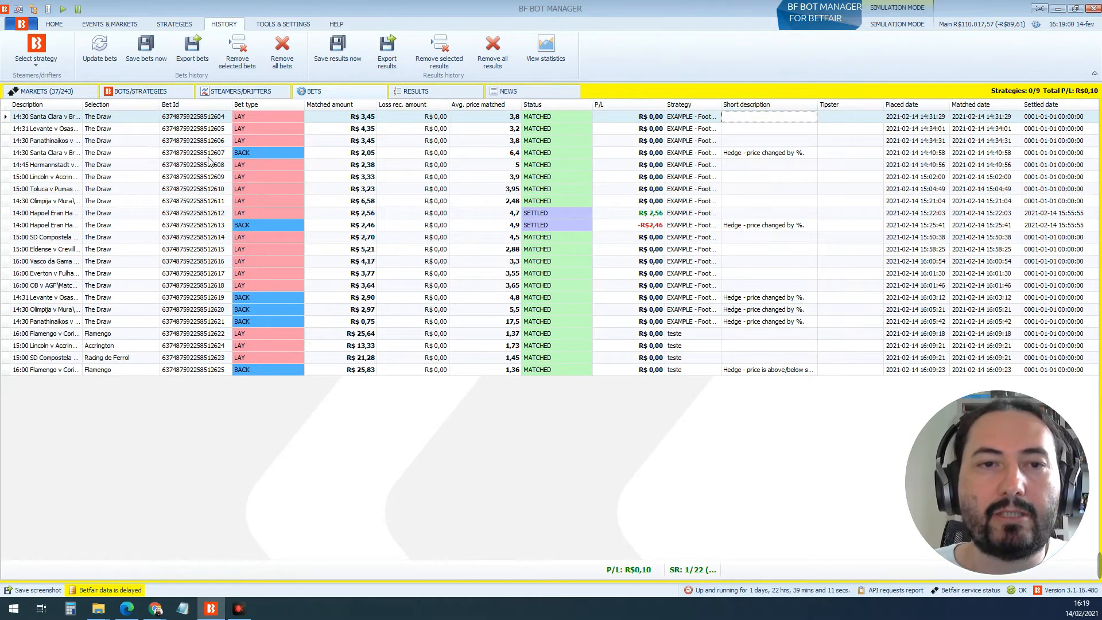
Step: Compare the Santa Clara v Braga lay bet with its matching back bet and read the back bet's short description
{"action": "left_click", "coordinate": [298, 151]}
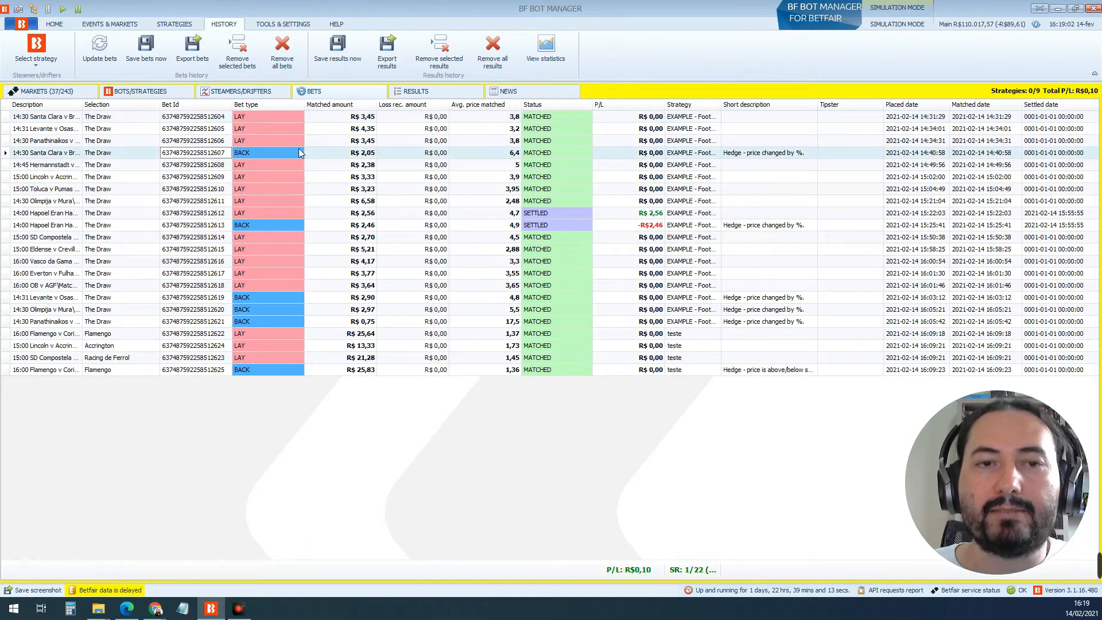
{"action": "left_click", "coordinate": [275, 116]}
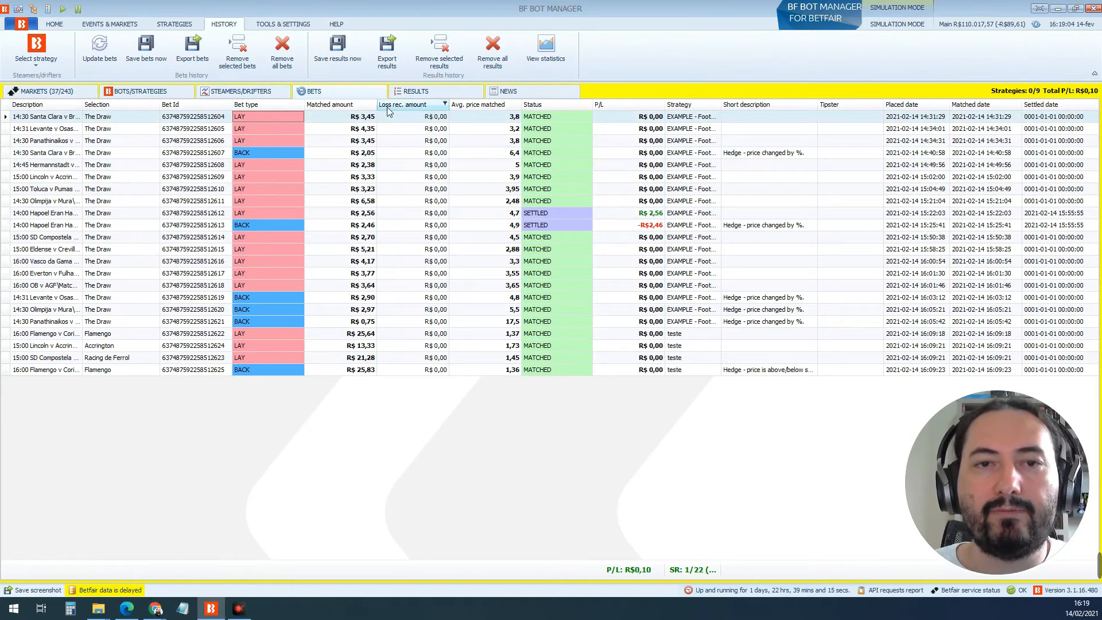
{"action": "left_click", "coordinate": [281, 154]}
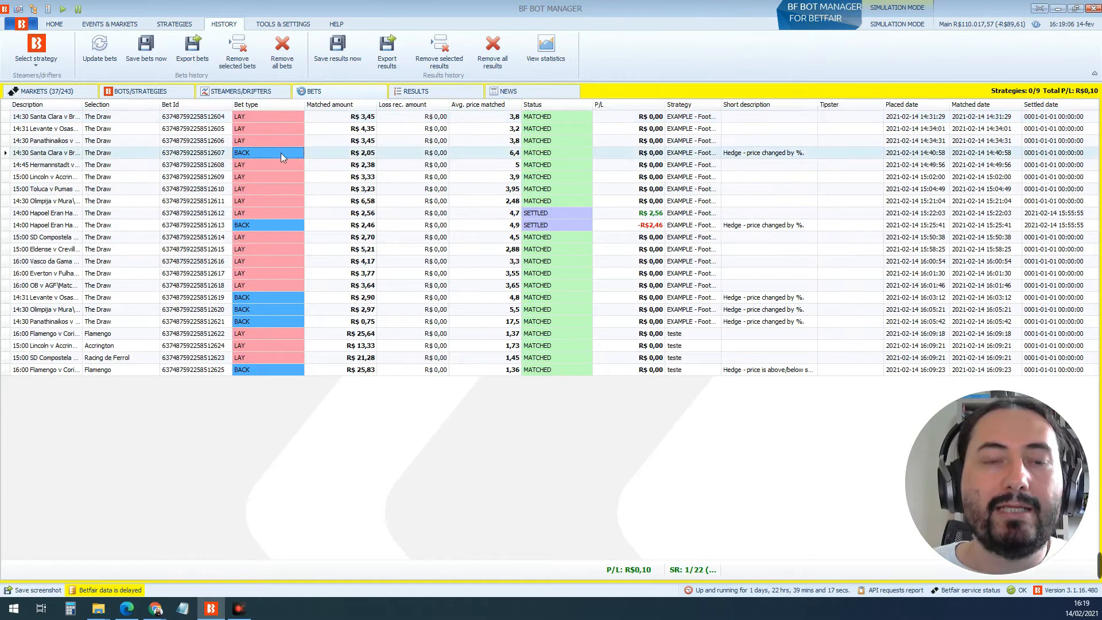
{"action": "left_click", "coordinate": [274, 116]}
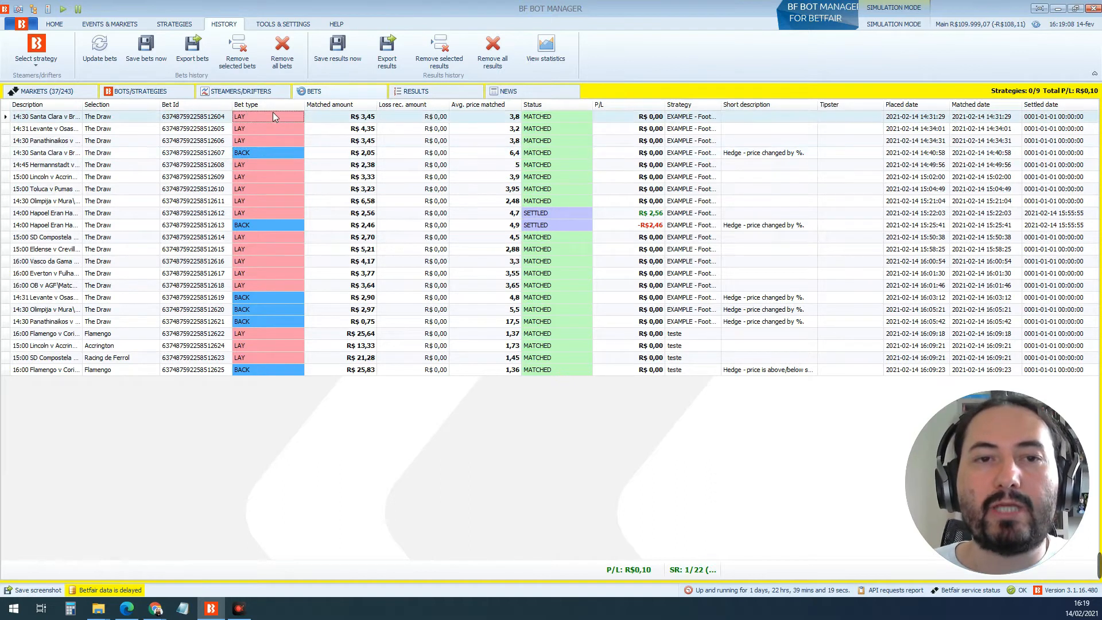
{"action": "left_click", "coordinate": [739, 153]}
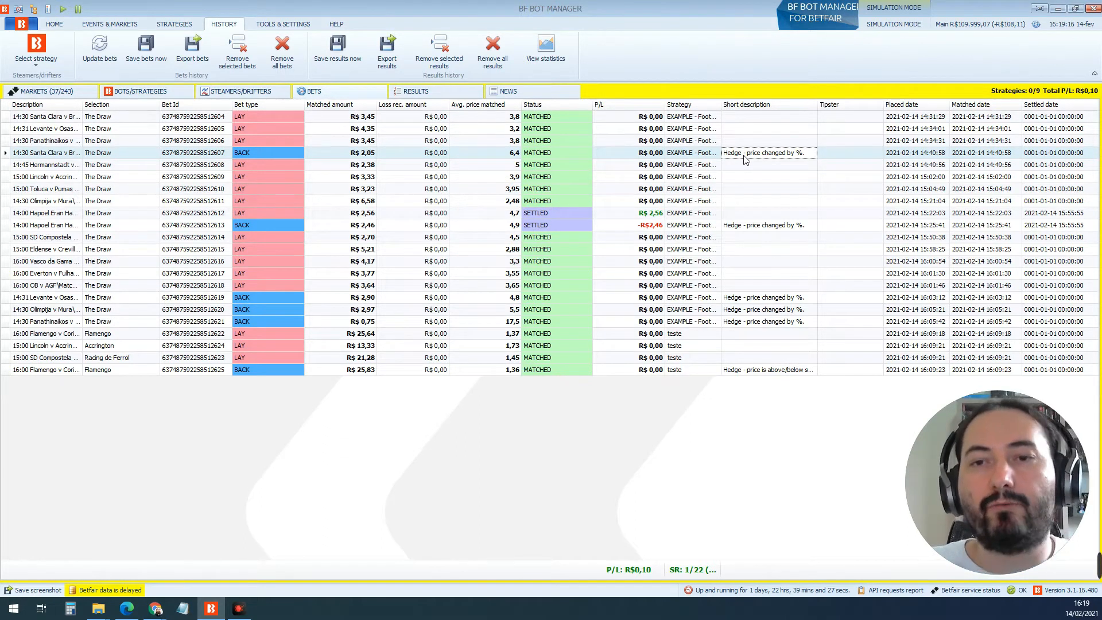
Step: Review the Hedge after-bet rule's conditions in the EXAMPLE - Football - Lay the Draw strategy without saving changes
{"action": "left_click", "coordinate": [131, 93]}
{"action": "left_click", "coordinate": [272, 190]}
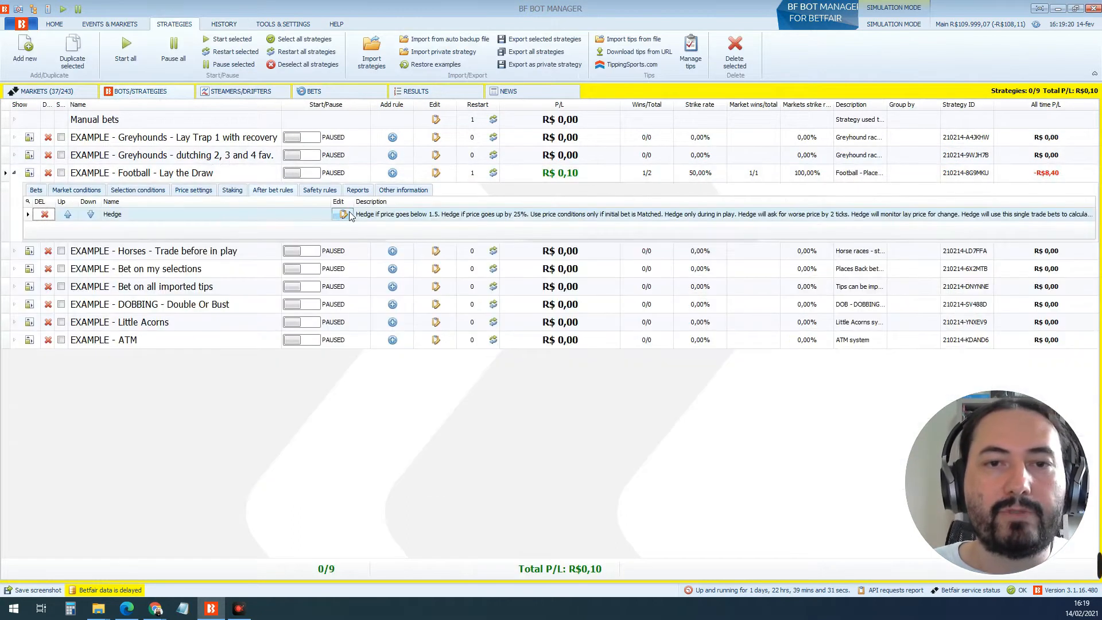
{"action": "left_click", "coordinate": [343, 214]}
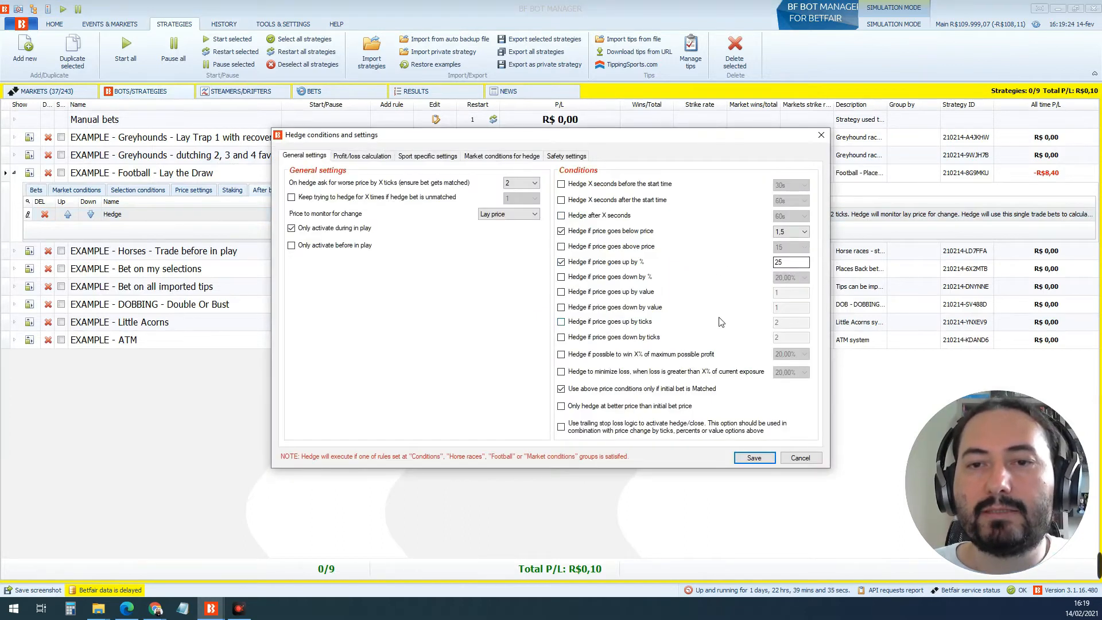
{"action": "left_click", "coordinate": [800, 457]}
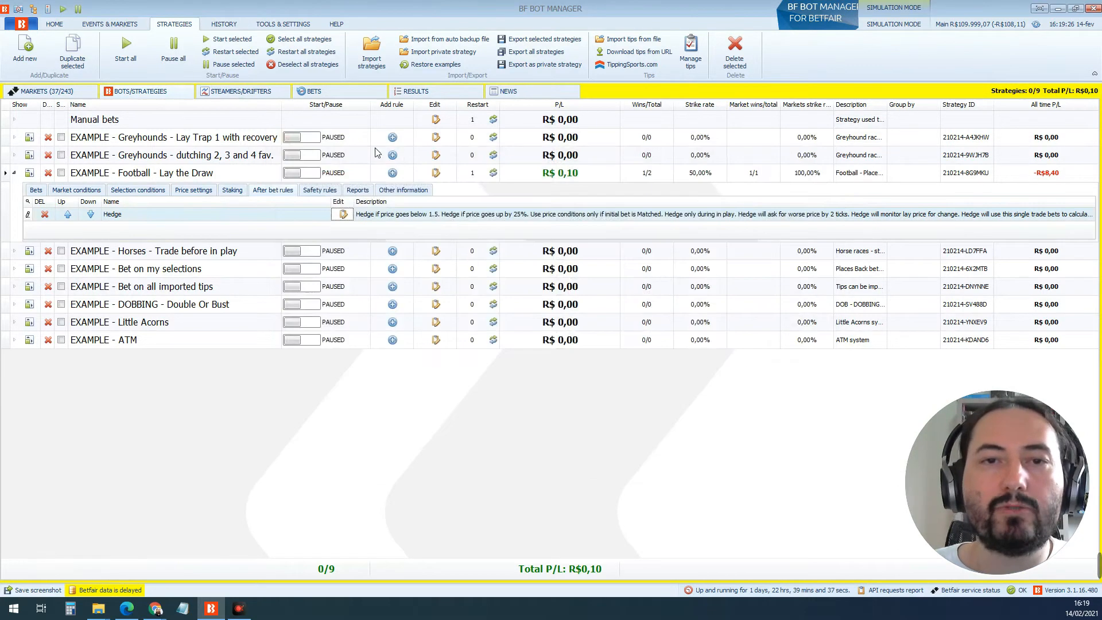
Step: Return to the overall bets list and check the short description of the teste strategy's back bet on Flamengo
{"action": "left_click", "coordinate": [352, 93]}
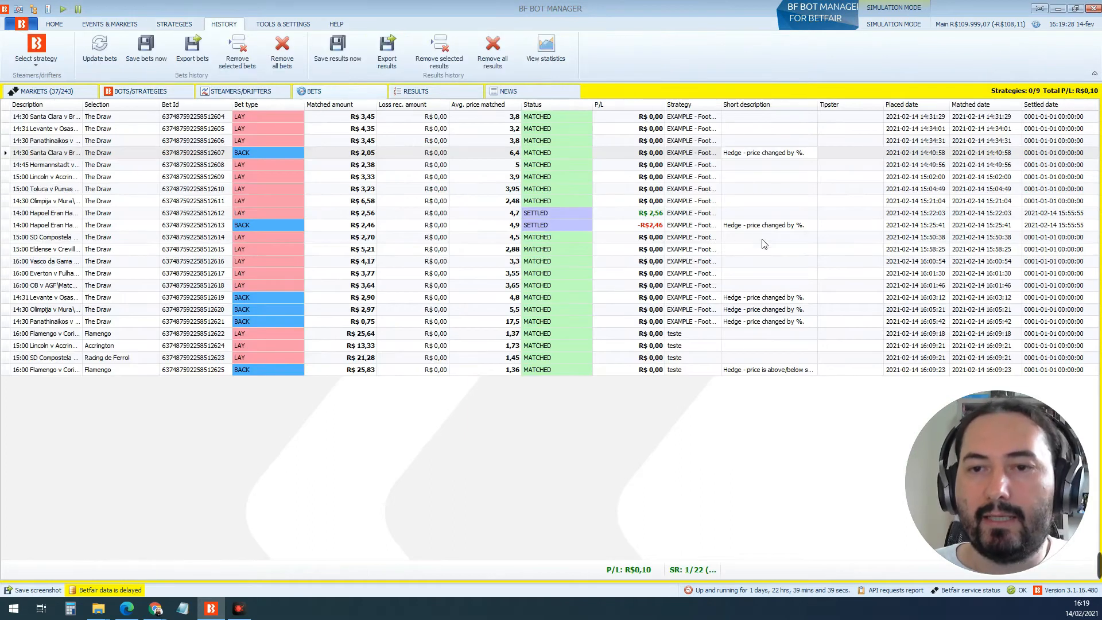
{"action": "left_click", "coordinate": [752, 372]}
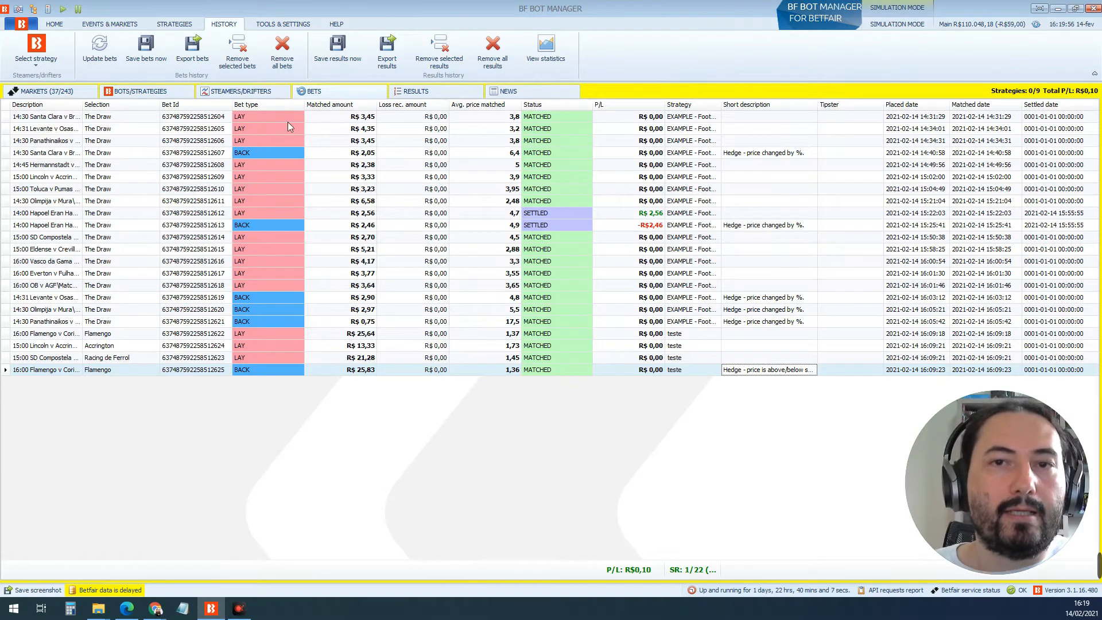
Step: Go back to the strategies list and collapse the details of EXAMPLE - Football - Lay the Draw
{"action": "left_click", "coordinate": [172, 91]}
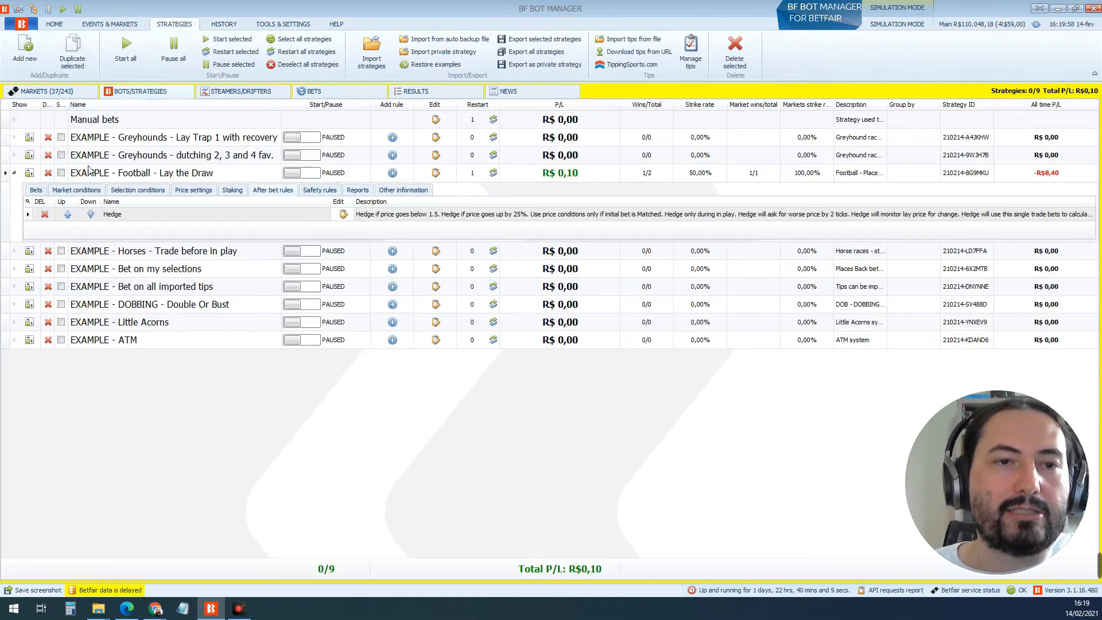
{"action": "left_click", "coordinate": [28, 174]}
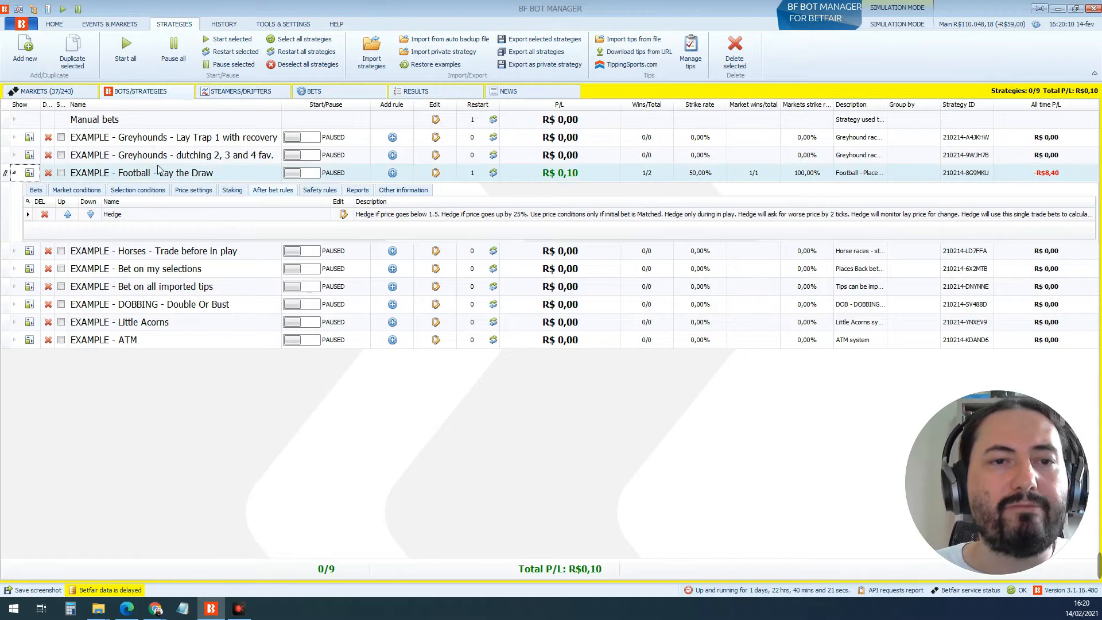
{"action": "left_click", "coordinate": [29, 173]}
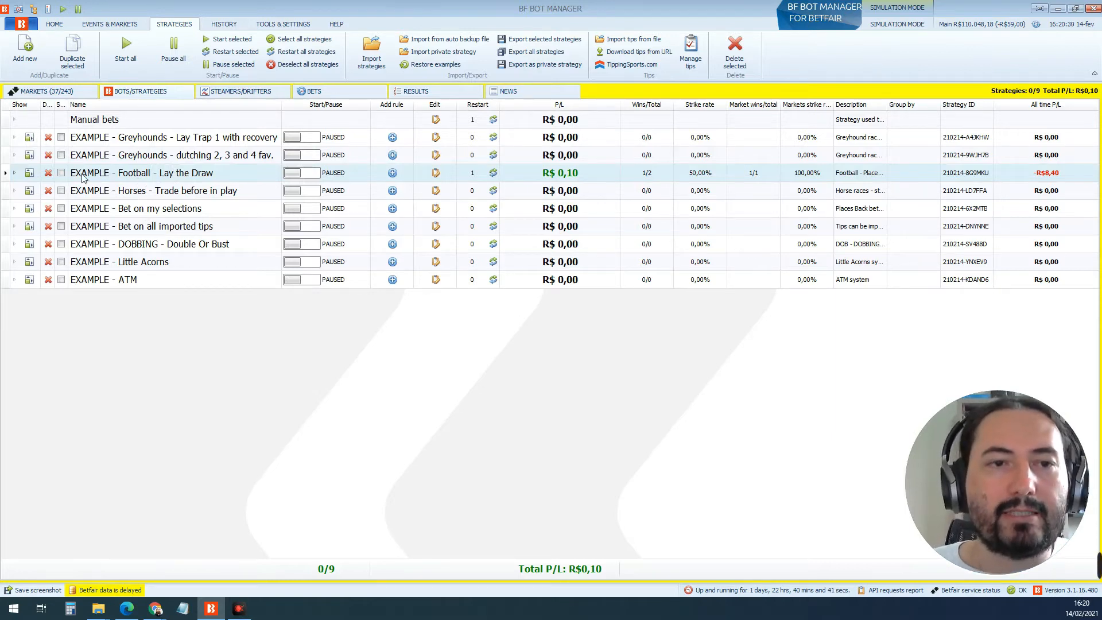
Step: Review the Bet type by runner position rule in the Football - Lay the Draw selection conditions and delete it
{"action": "left_click", "coordinate": [30, 174]}
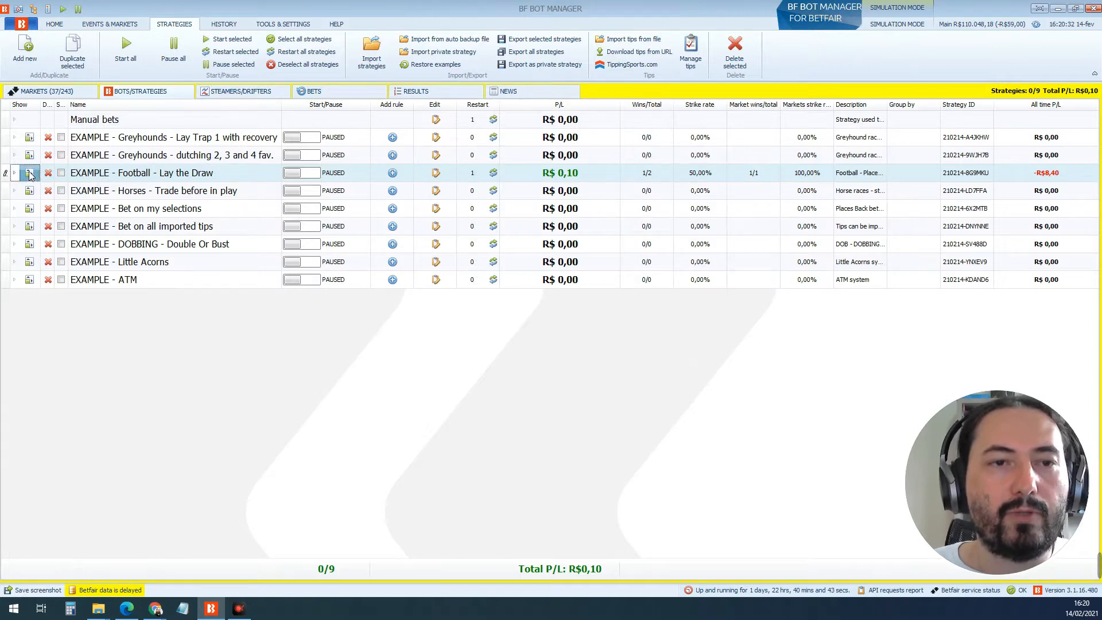
{"action": "left_click", "coordinate": [136, 191]}
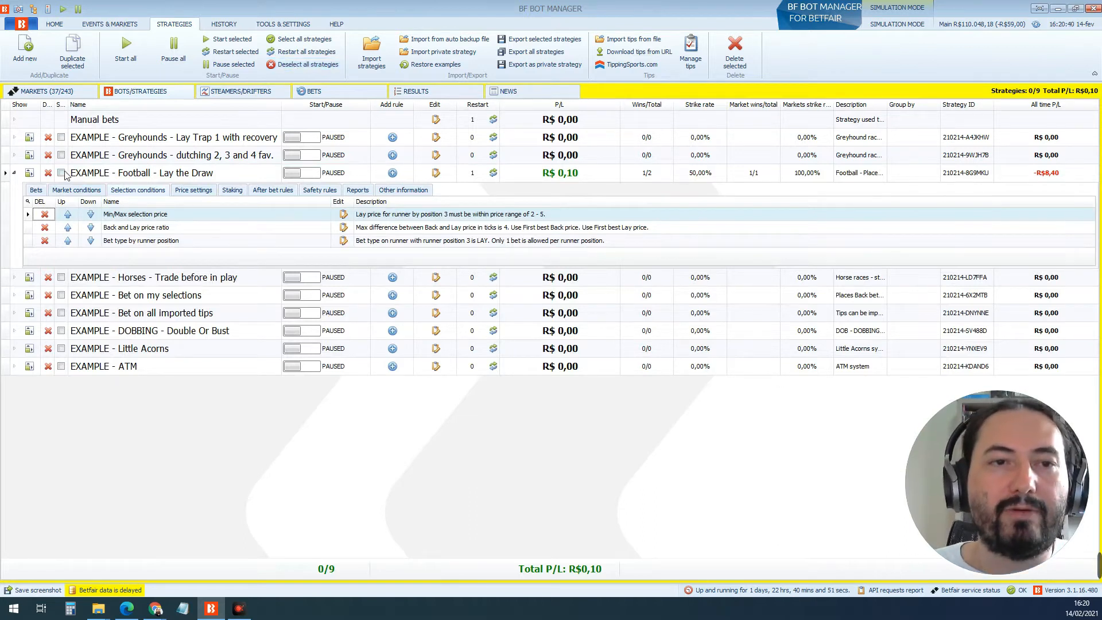
{"action": "left_click", "coordinate": [343, 241]}
{"action": "left_click", "coordinate": [579, 329]}
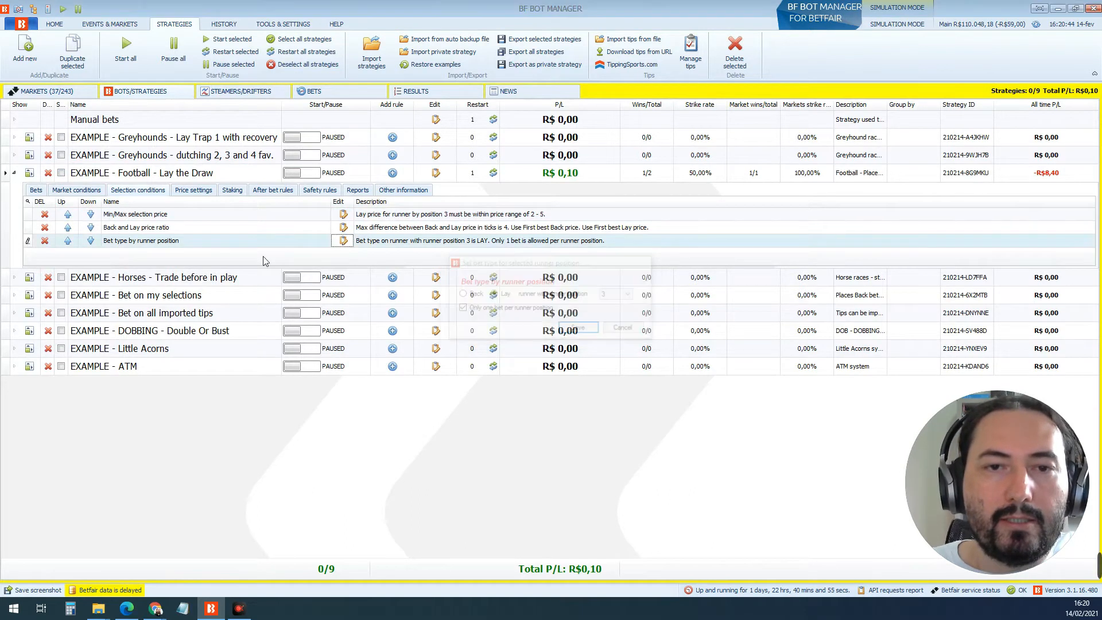
{"action": "left_click", "coordinate": [135, 241]}
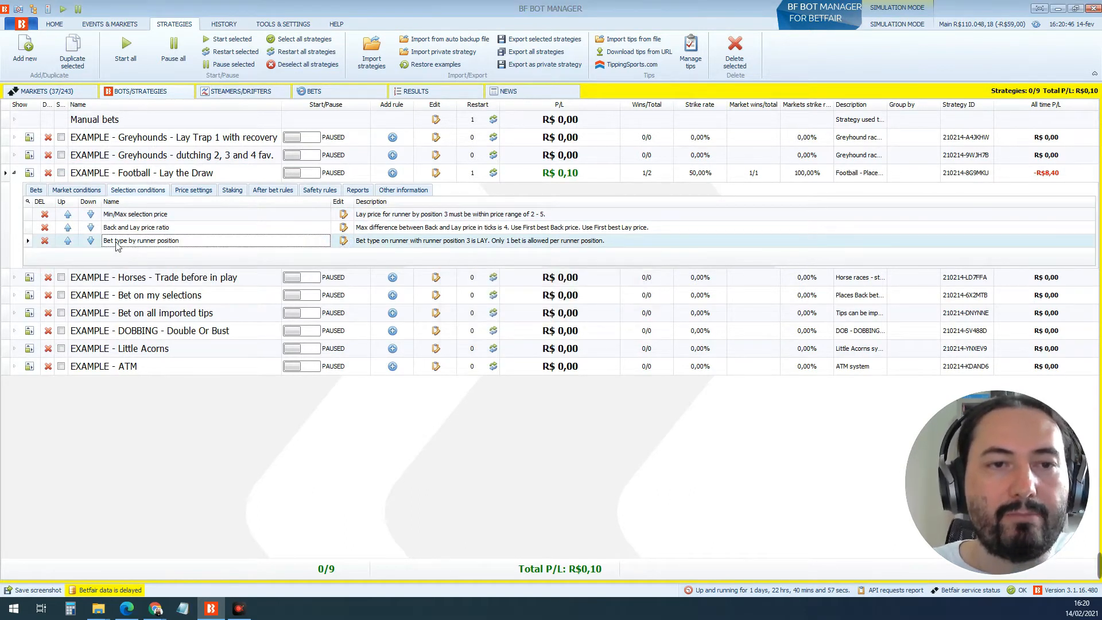
{"action": "left_click", "coordinate": [45, 241]}
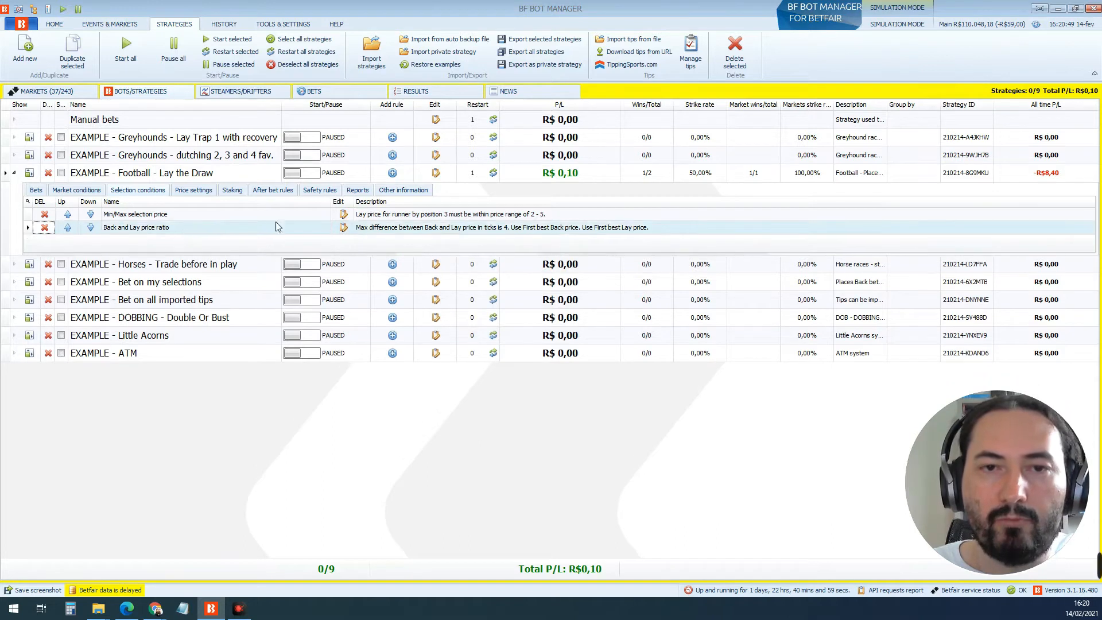
Step: Add a Bet type by favorite position rule to the Football strategy that lays favorite position 1, one bet per position
{"action": "left_click", "coordinate": [392, 173]}
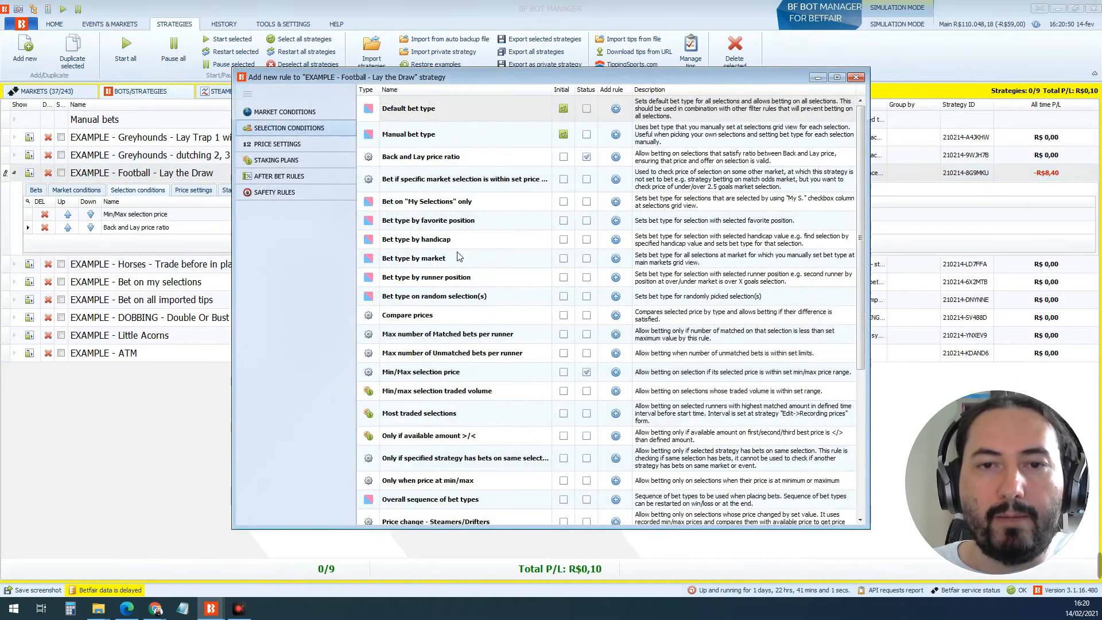
{"action": "double_click", "coordinate": [505, 226]}
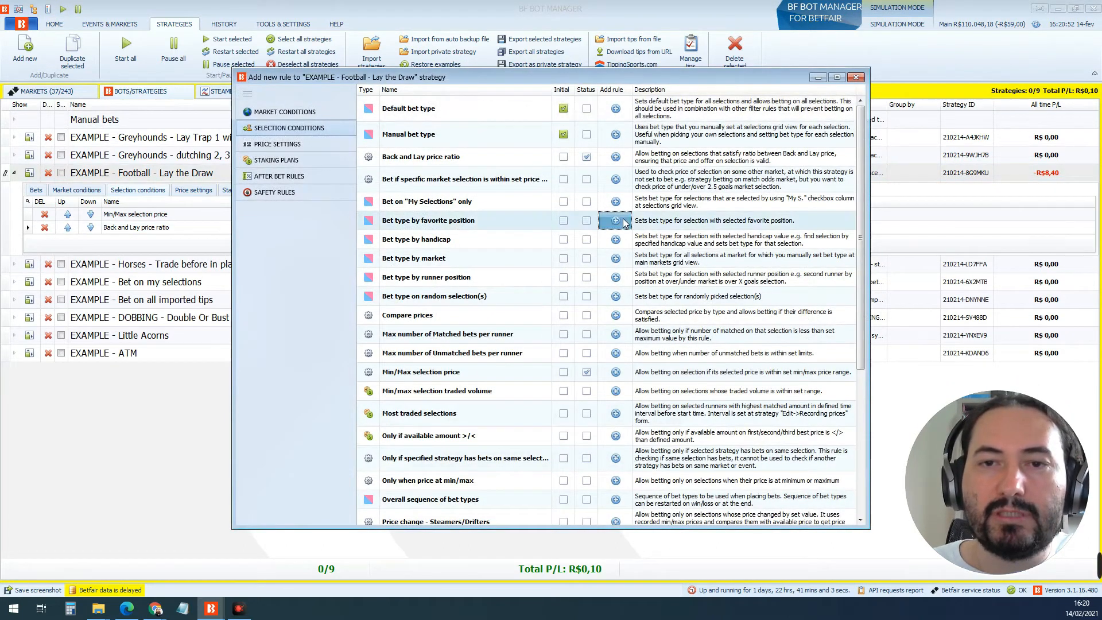
{"action": "left_click", "coordinate": [493, 295]}
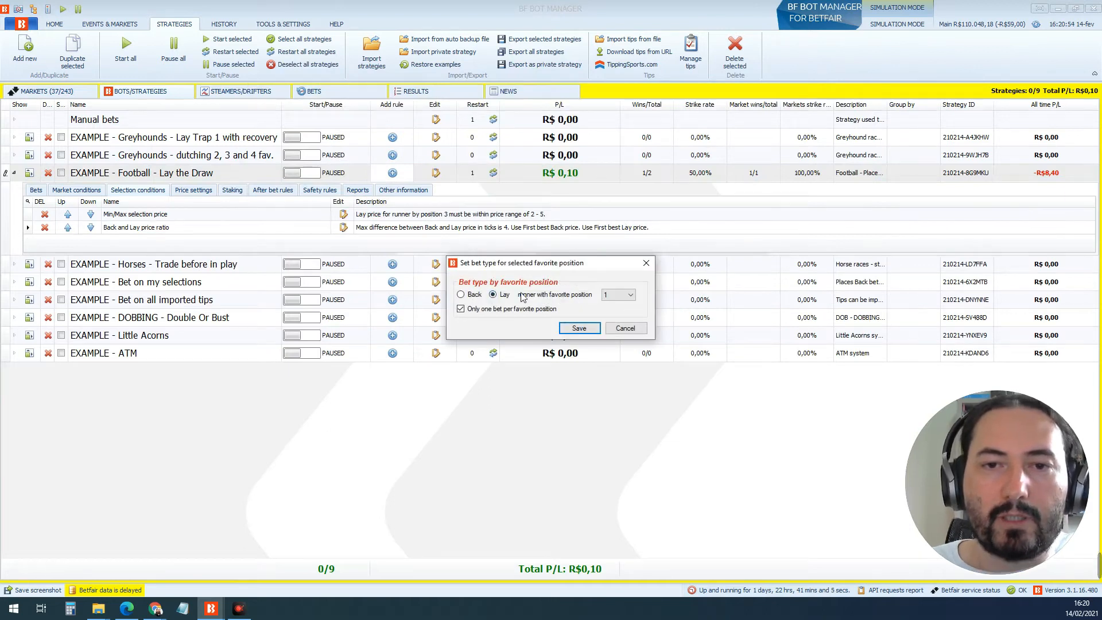
{"action": "left_click", "coordinate": [578, 328]}
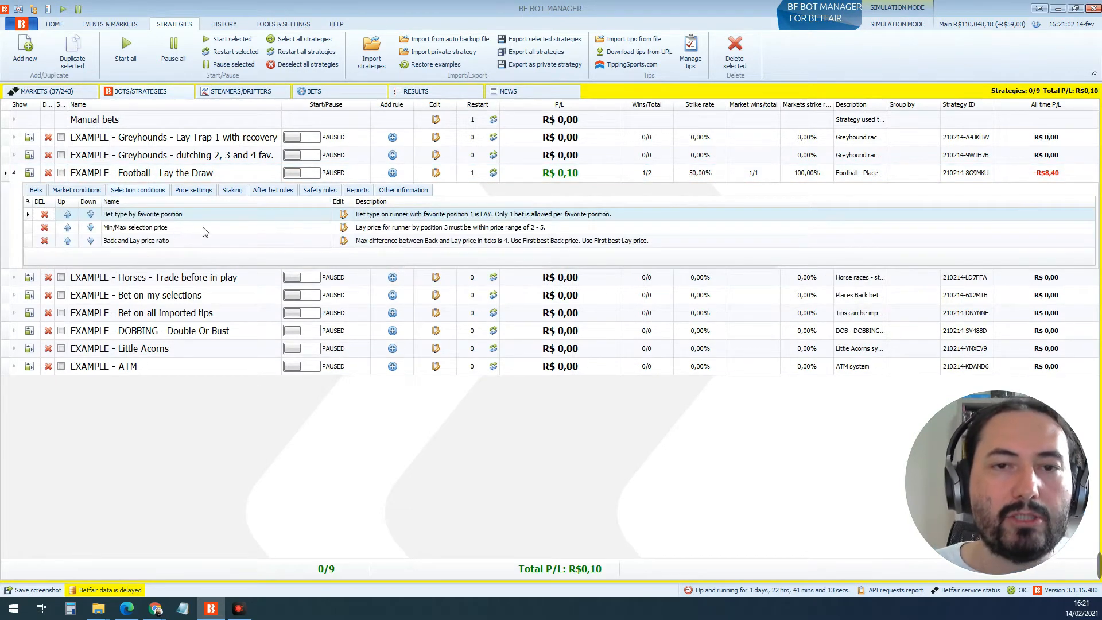
Step: Move the Bet type by favorite position rule to the end of the Football - Lay the Draw selection conditions
{"action": "left_click", "coordinate": [137, 216]}
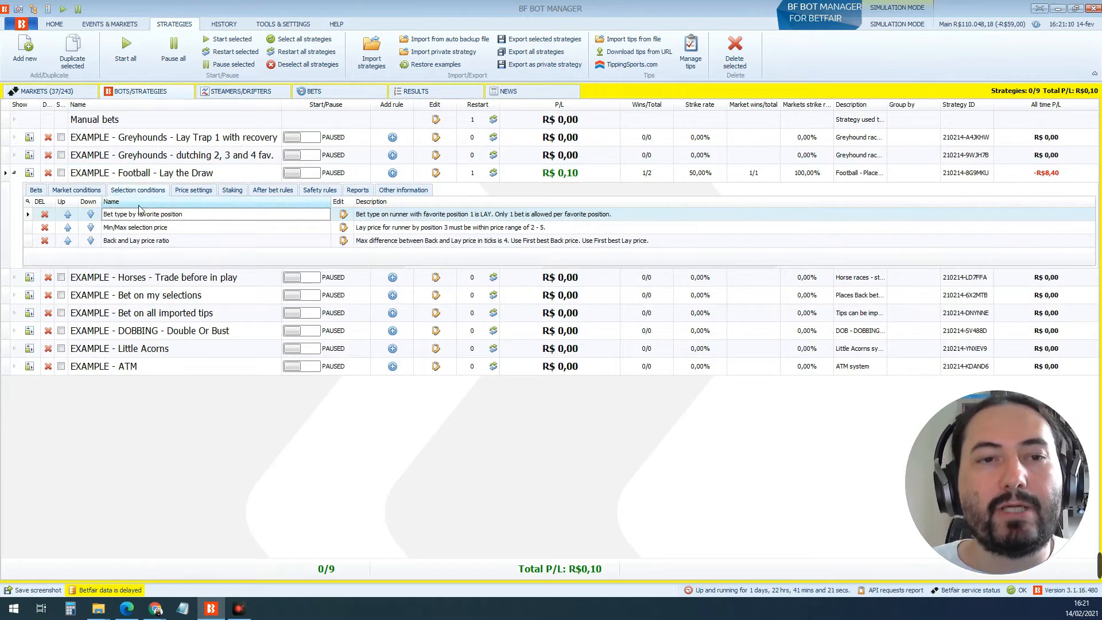
{"action": "left_click", "coordinate": [90, 214]}
{"action": "left_click", "coordinate": [90, 227]}
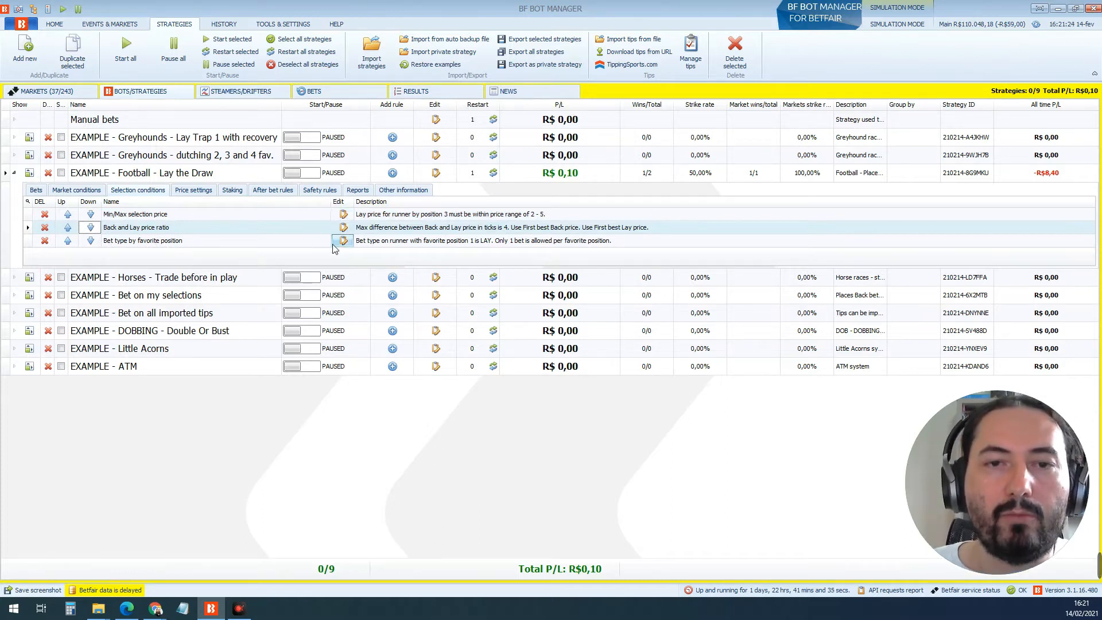
Step: Apply the Football strategy's Min/Max selection price rule to favorite by position 1, and collapse the strategy's details
{"action": "left_click", "coordinate": [343, 216]}
{"action": "left_click", "coordinate": [343, 214]}
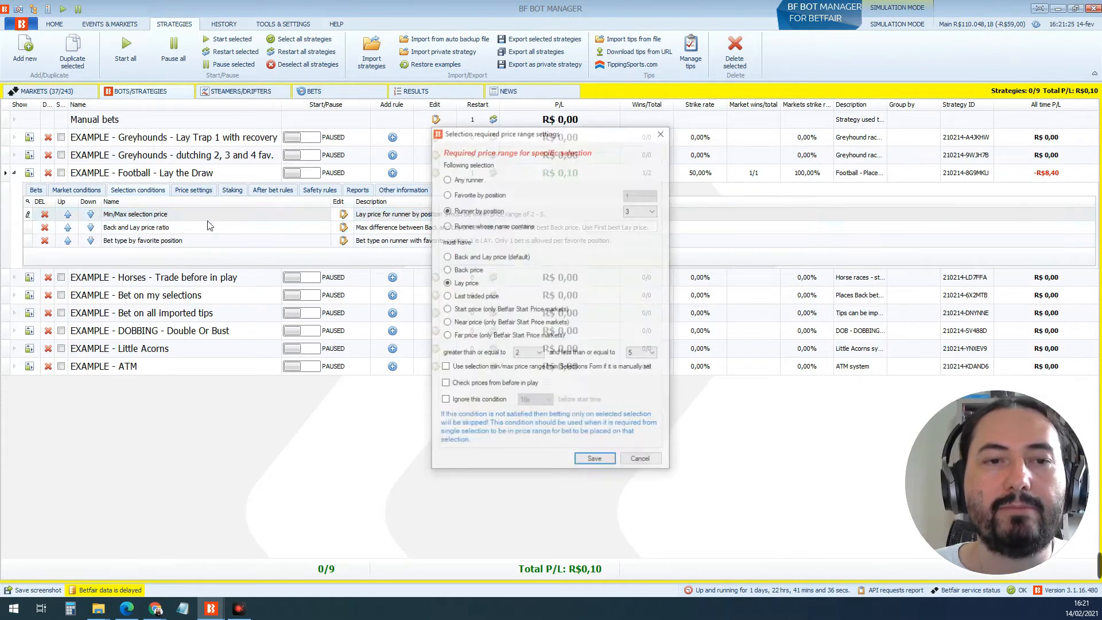
{"action": "left_click", "coordinate": [485, 194]}
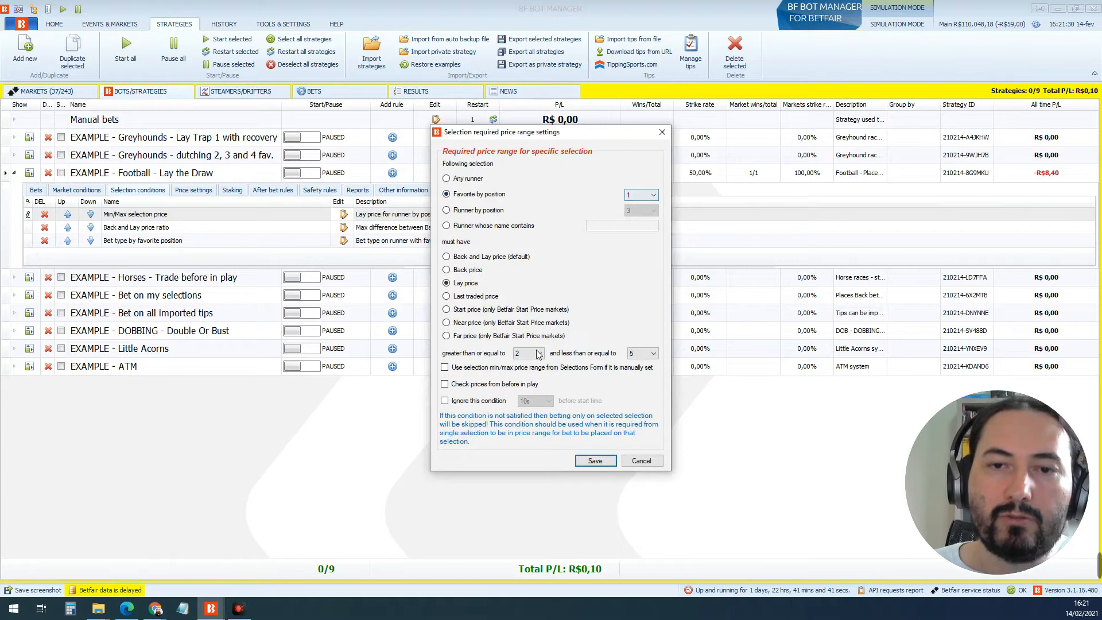
{"action": "left_click", "coordinate": [595, 462]}
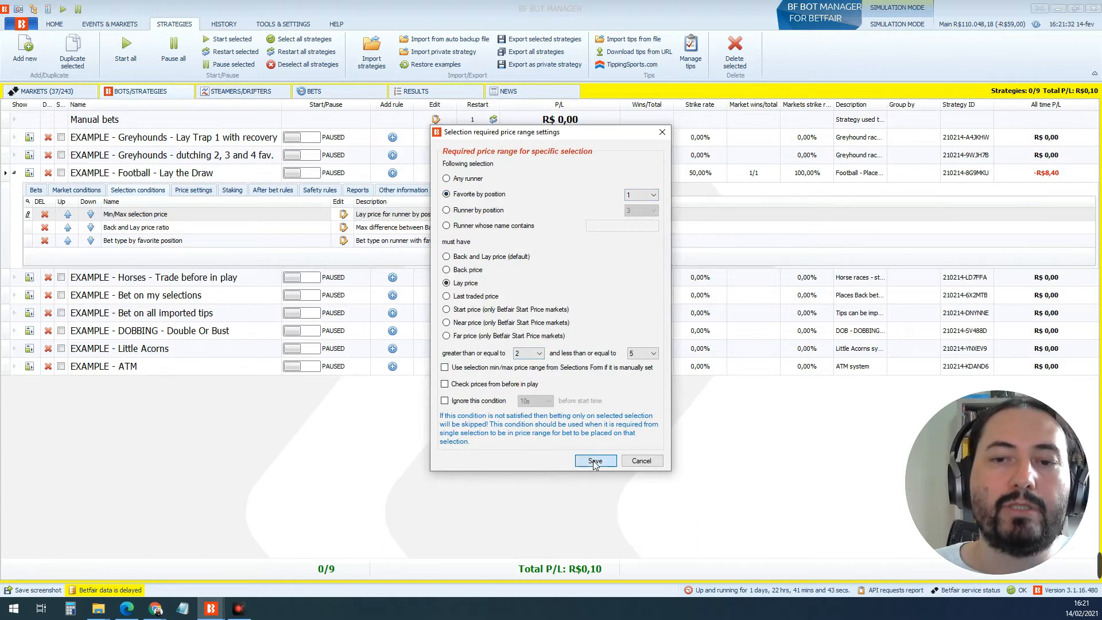
{"action": "left_click", "coordinate": [383, 215]}
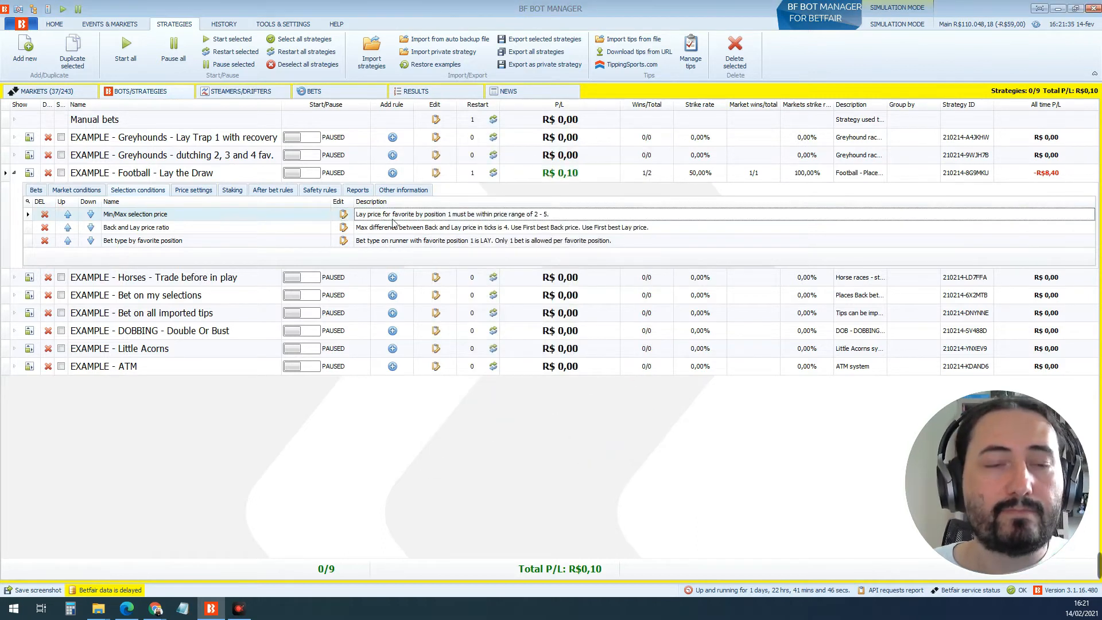
{"action": "left_click", "coordinate": [29, 172]}
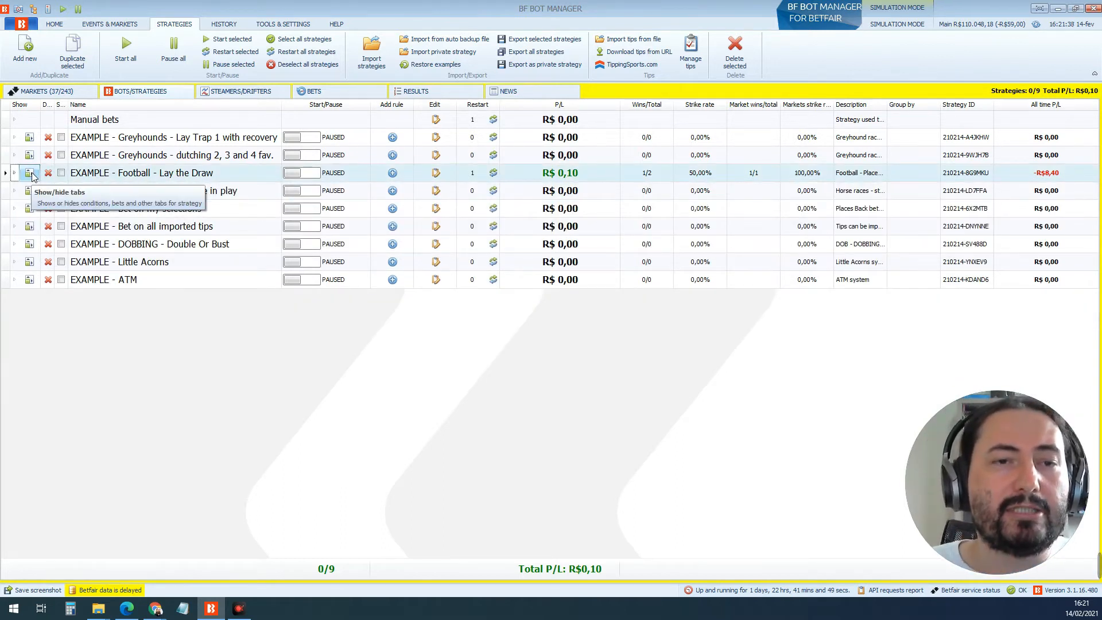
Step: Create a new strategy named "Cavalos - 1º Fav" with the default settings
{"action": "left_click", "coordinate": [151, 209]}
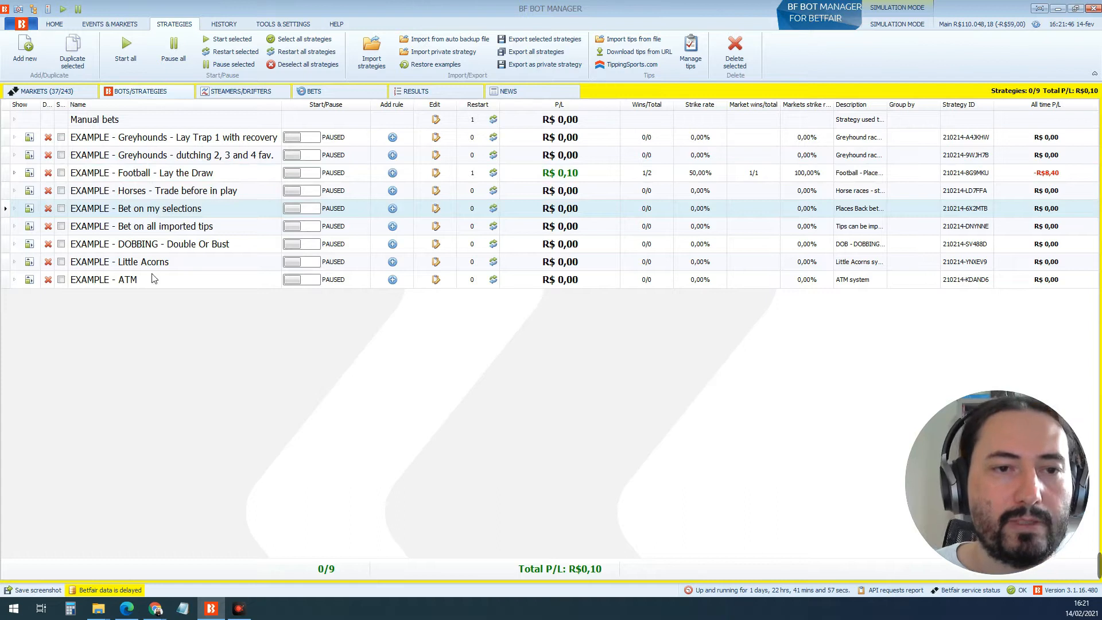
{"action": "left_click", "coordinate": [24, 56]}
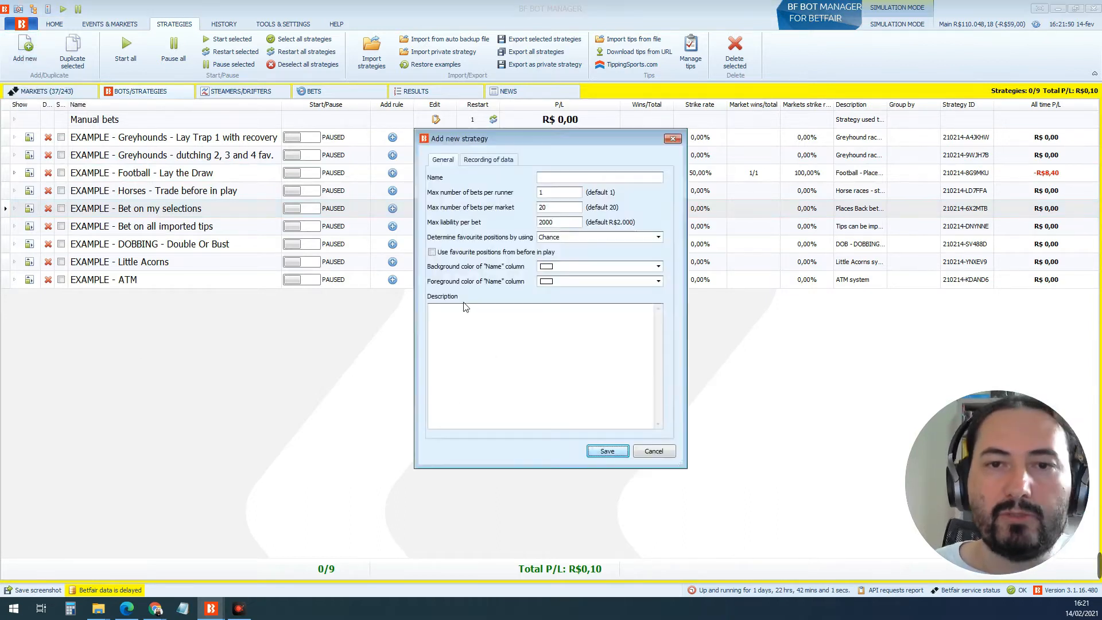
{"action": "left_click", "coordinate": [575, 178]}
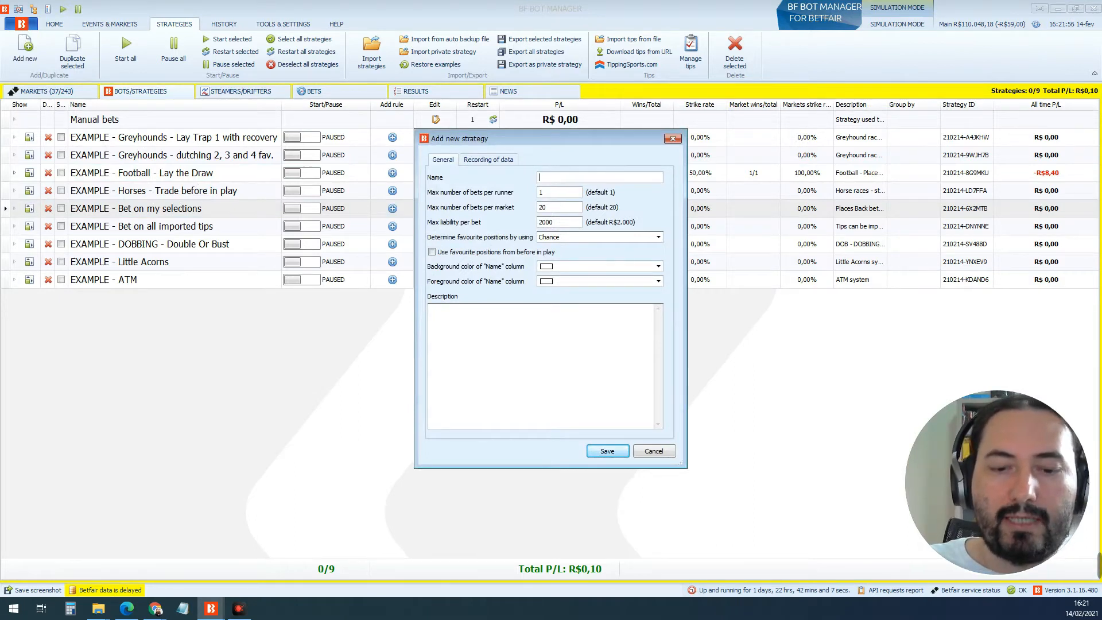
{"action": "type", "text": "Cavalos - "}
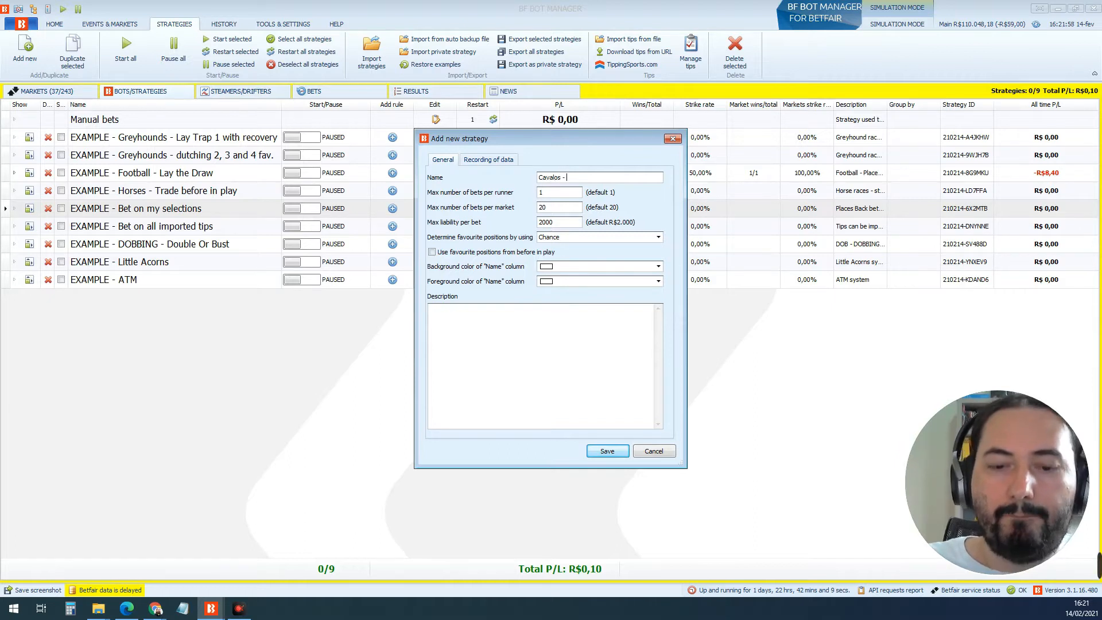
{"action": "type", "text": "1º Fav"}
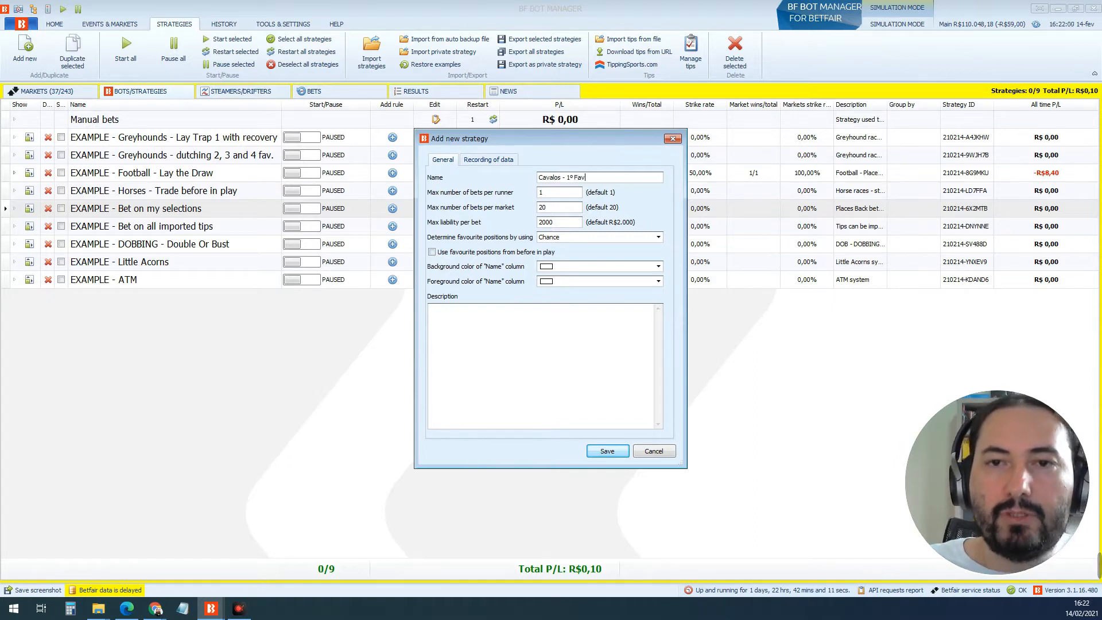
{"action": "key", "text": "Return"}
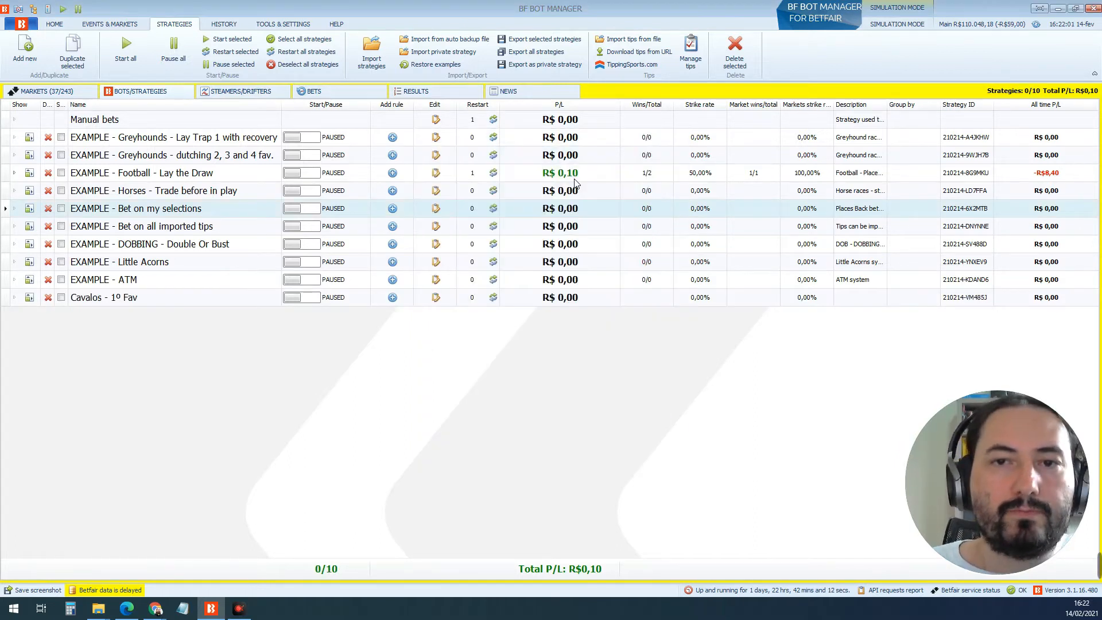
Step: Expand Cavalos - 1º Fav and review its default market conditions, including the Time to bet settings, without changing them
{"action": "left_click", "coordinate": [31, 302]}
{"action": "left_click", "coordinate": [79, 314]}
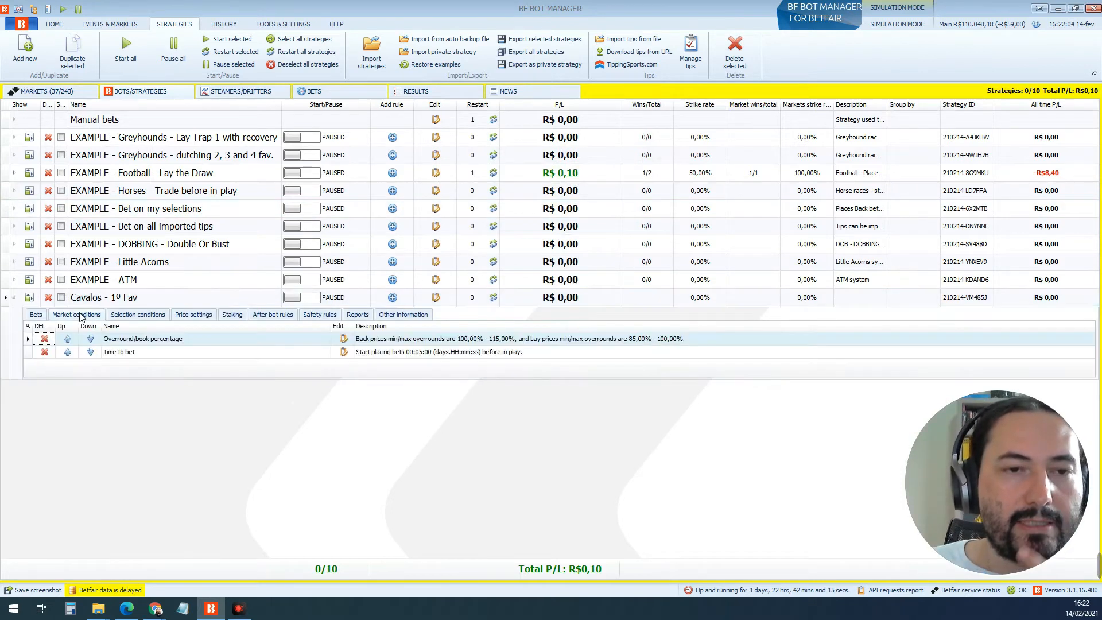
{"action": "left_click", "coordinate": [159, 341]}
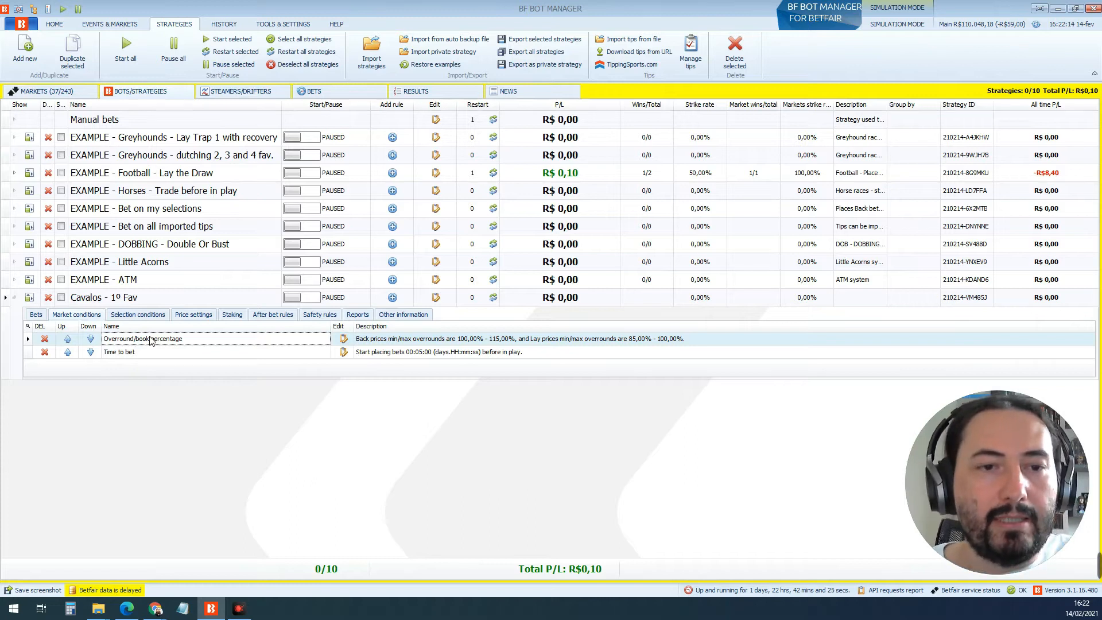
{"action": "left_click", "coordinate": [252, 353]}
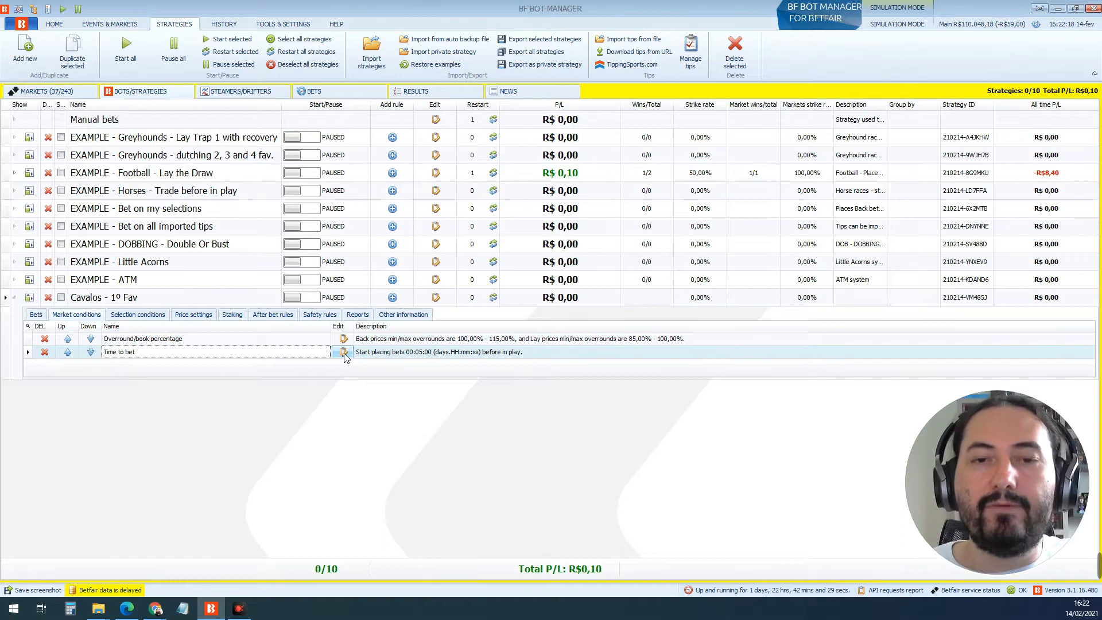
{"action": "left_click", "coordinate": [343, 352]}
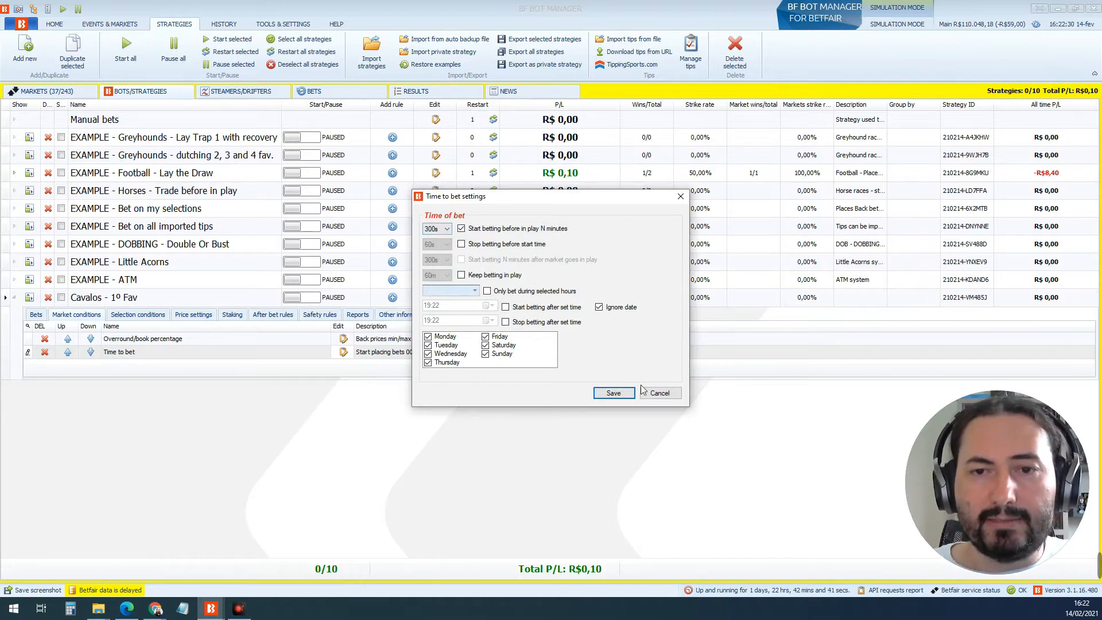
{"action": "left_click", "coordinate": [663, 395]}
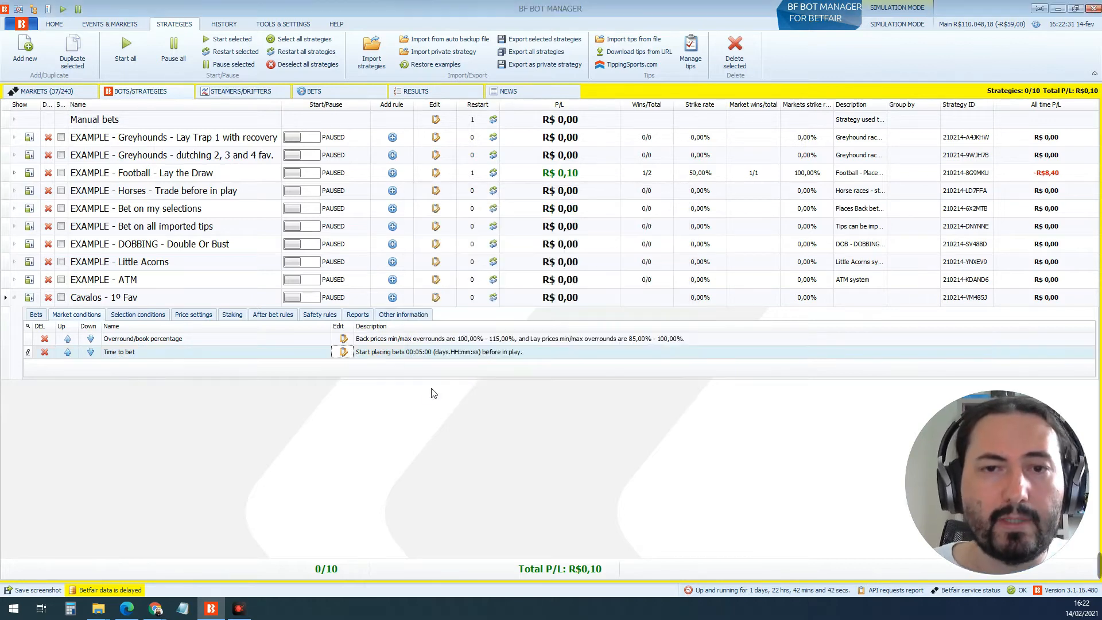
Step: Find the Events filter rule by searching for "event" and add it to Cavalos - 1º Fav, allowing only Horse Racing
{"action": "left_click", "coordinate": [402, 299]}
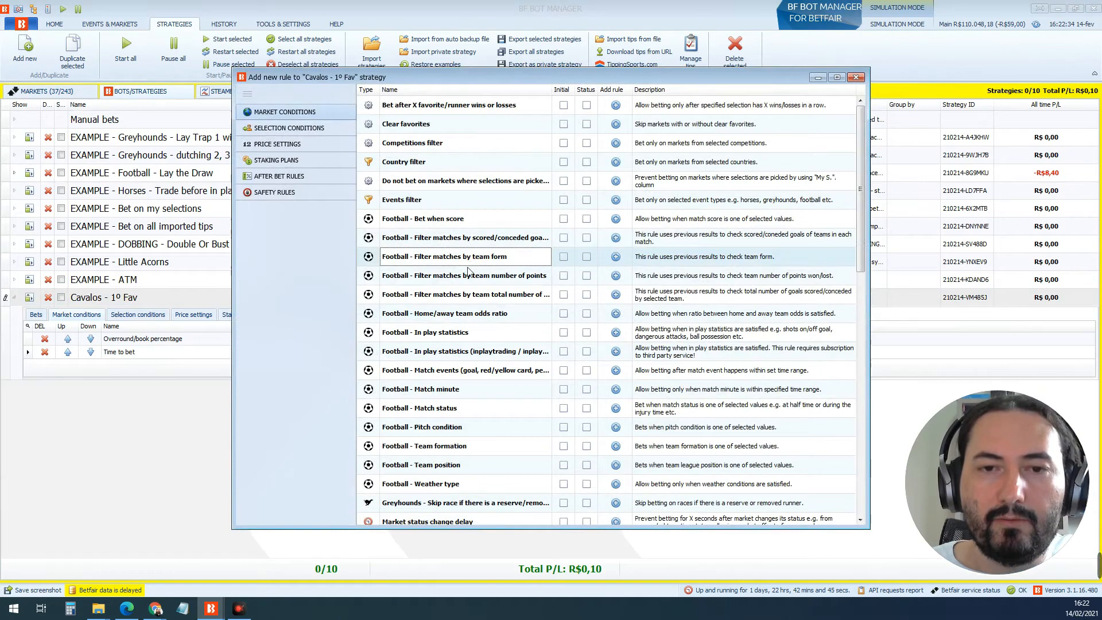
{"action": "key", "text": "ctrl+f"}
{"action": "type", "text": "event"}
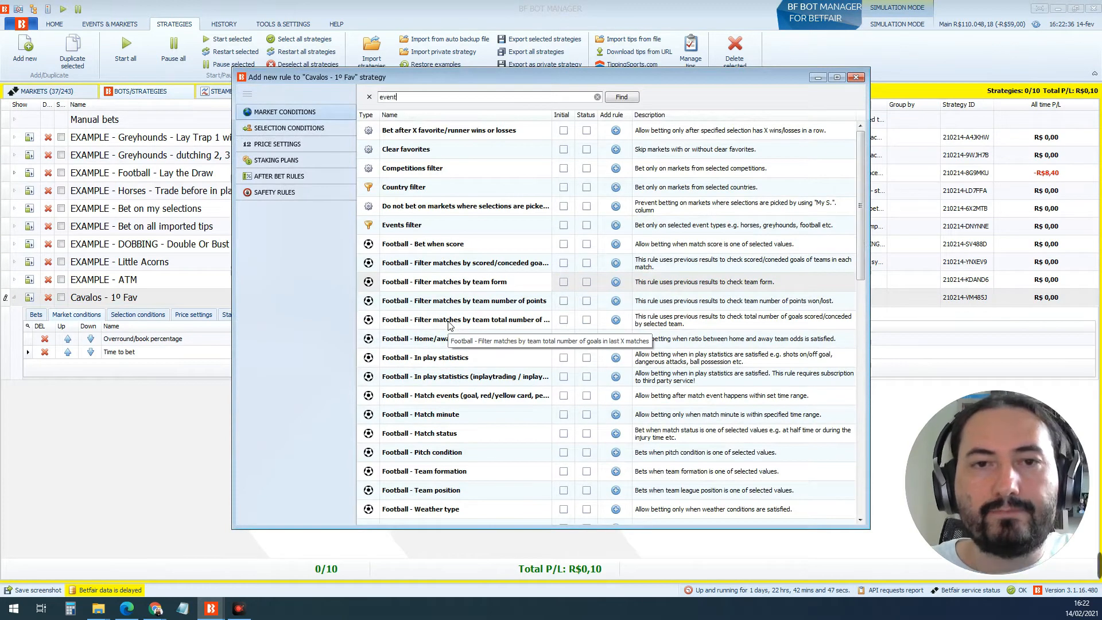
{"action": "key", "text": "Return"}
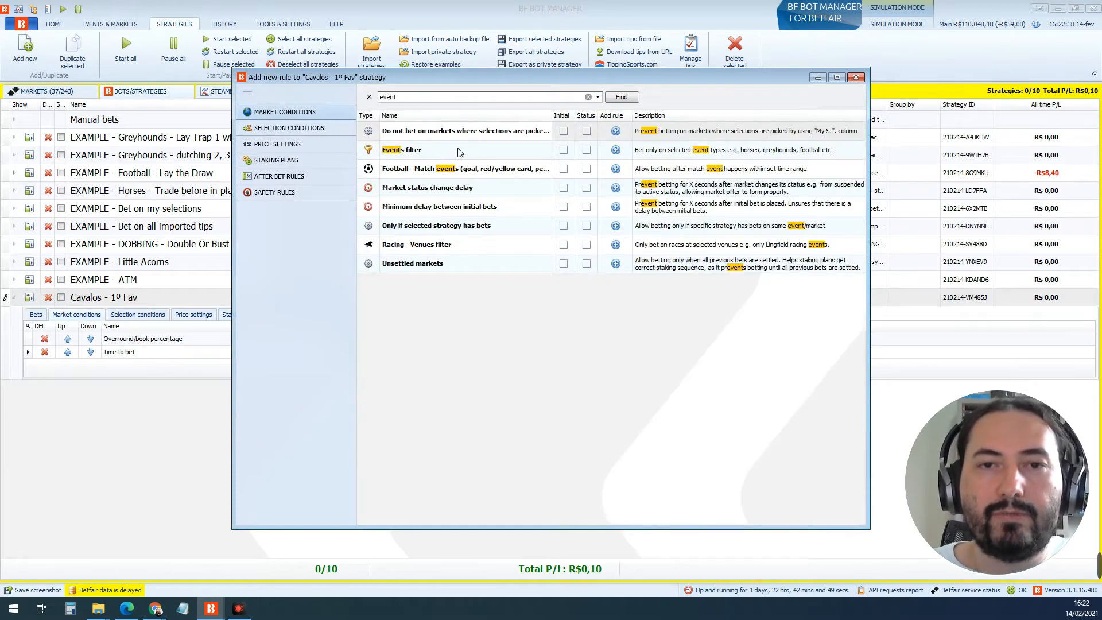
{"action": "left_click", "coordinate": [617, 151]}
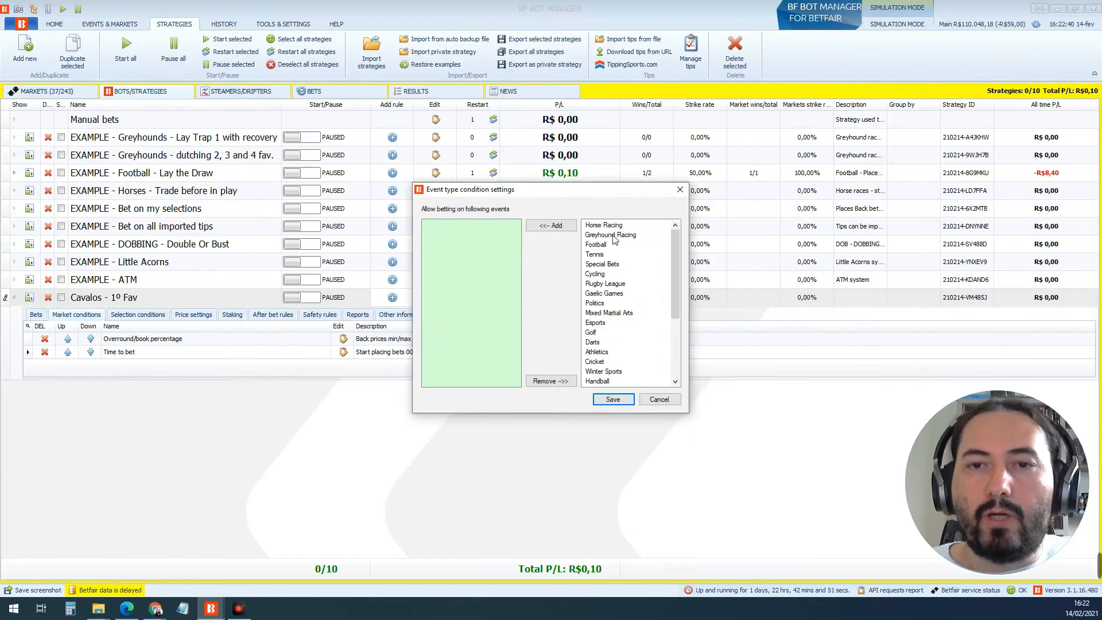
{"action": "left_click", "coordinate": [603, 225]}
{"action": "left_click", "coordinate": [551, 225]}
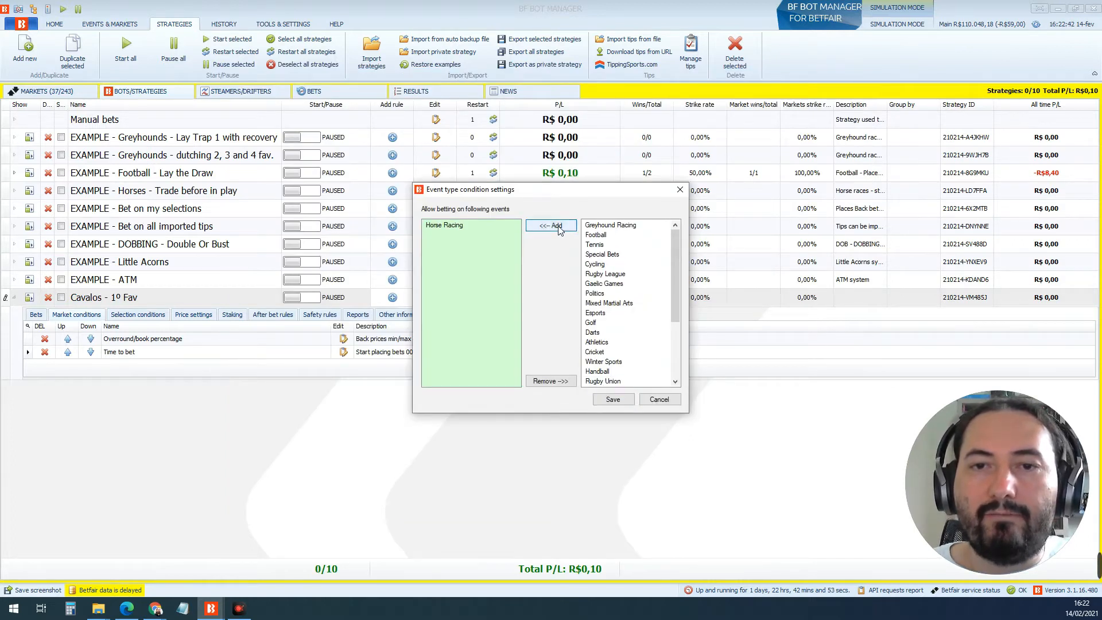
{"action": "left_click", "coordinate": [613, 399]}
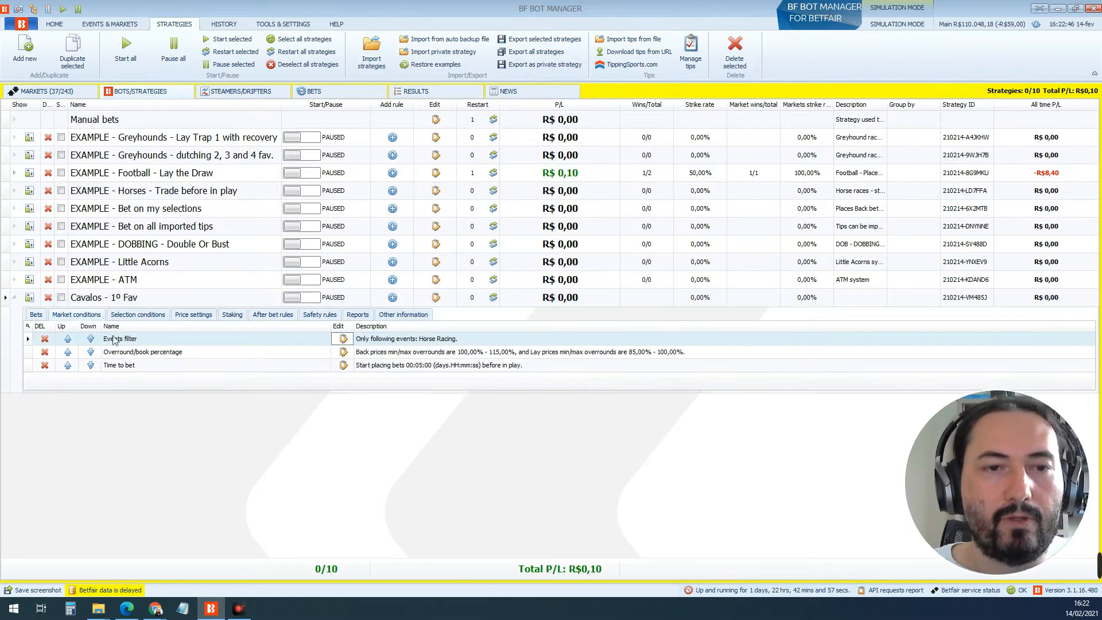
Step: Add a Markets filter rule to Cavalos - 1º Fav allowing only WIN markets, with the Win market text check for Place markets disabled
{"action": "left_click", "coordinate": [392, 296]}
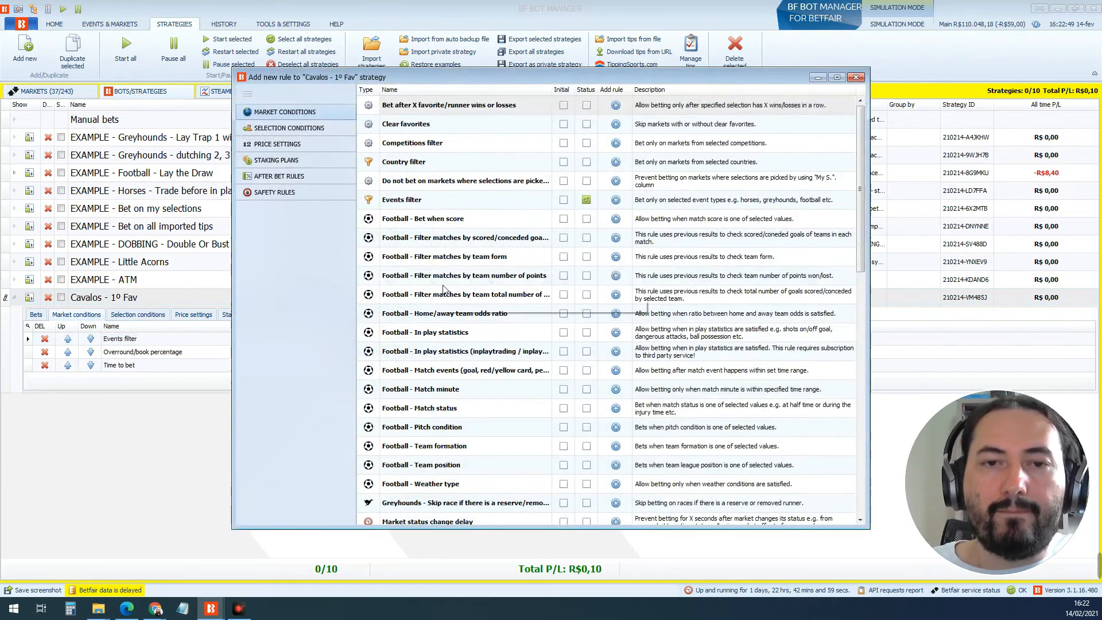
{"action": "type", "text": "m"}
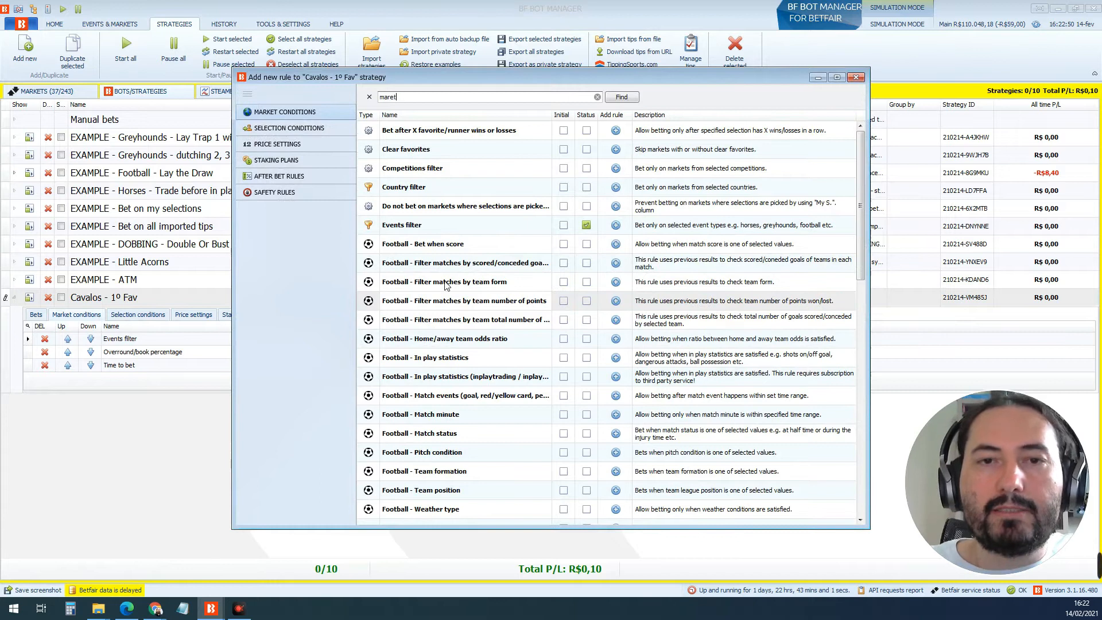
{"action": "type", "text": "arke"}
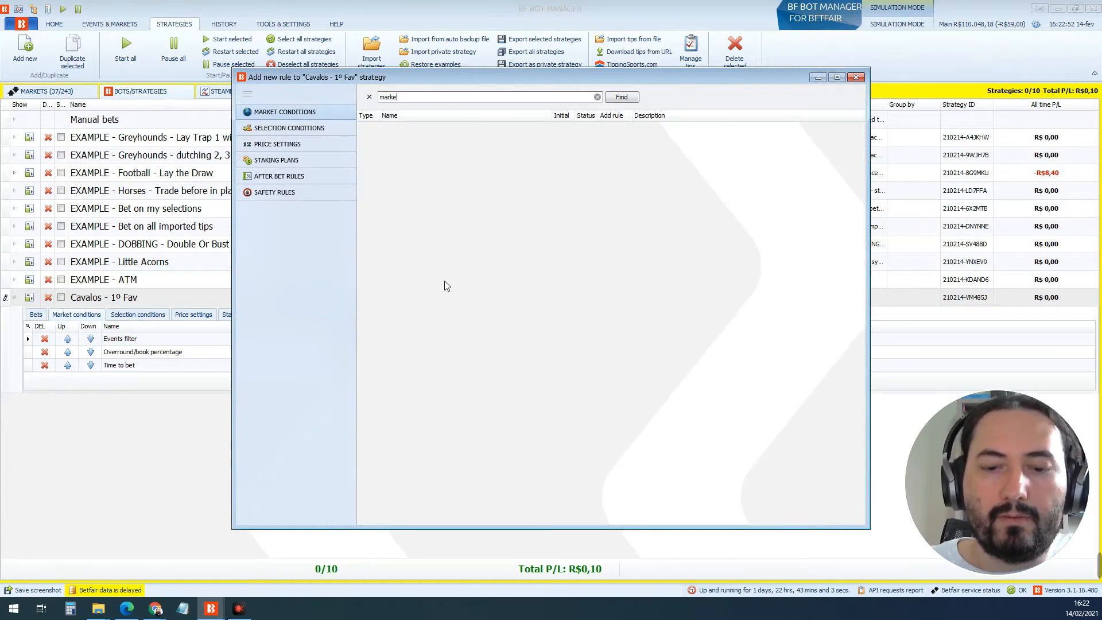
{"action": "type", "text": "t"}
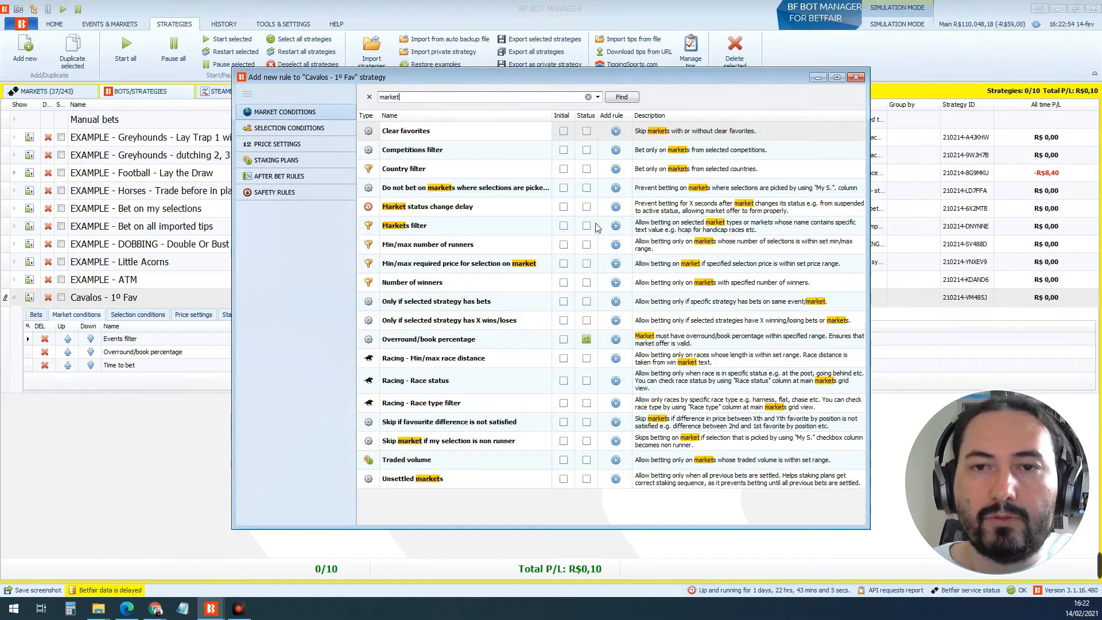
{"action": "left_click", "coordinate": [614, 226]}
{"action": "left_click", "coordinate": [594, 154]}
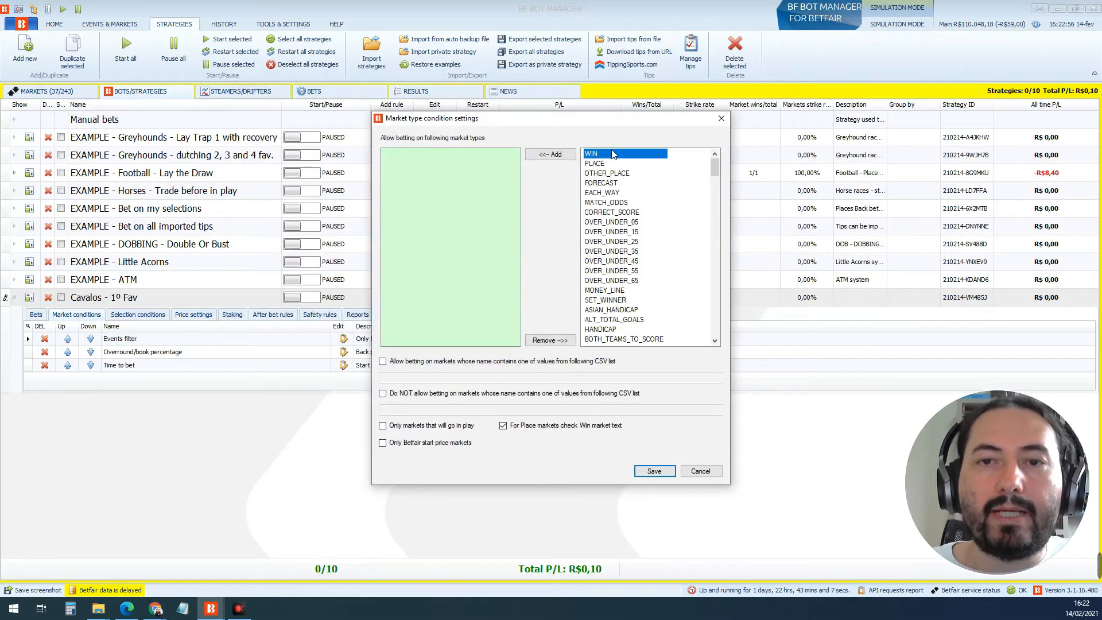
{"action": "left_click", "coordinate": [553, 156]}
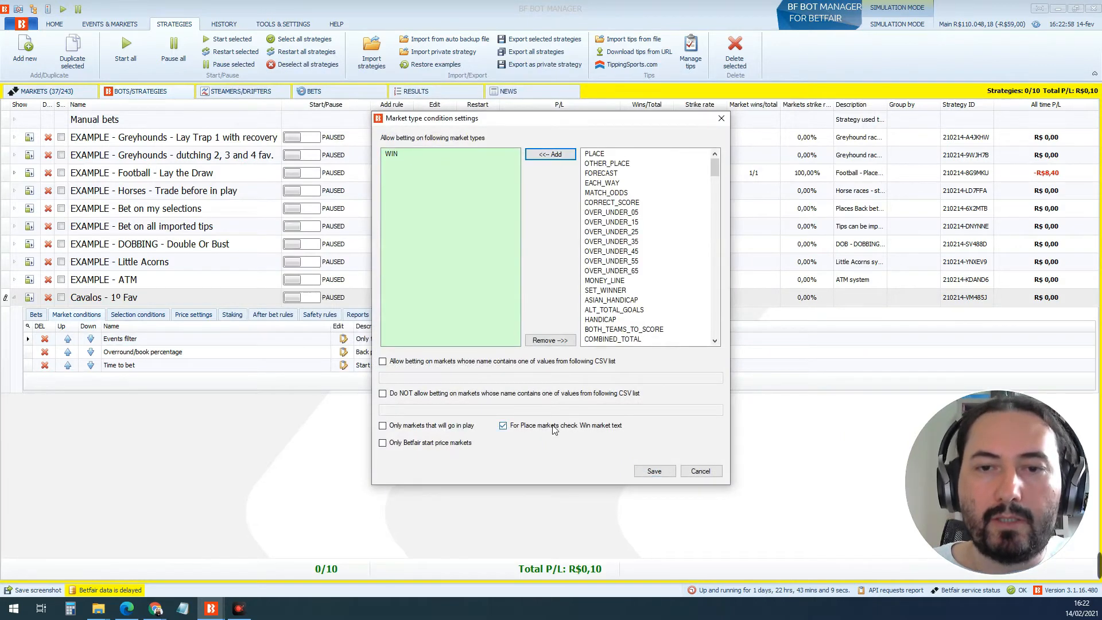
{"action": "left_click", "coordinate": [590, 434]}
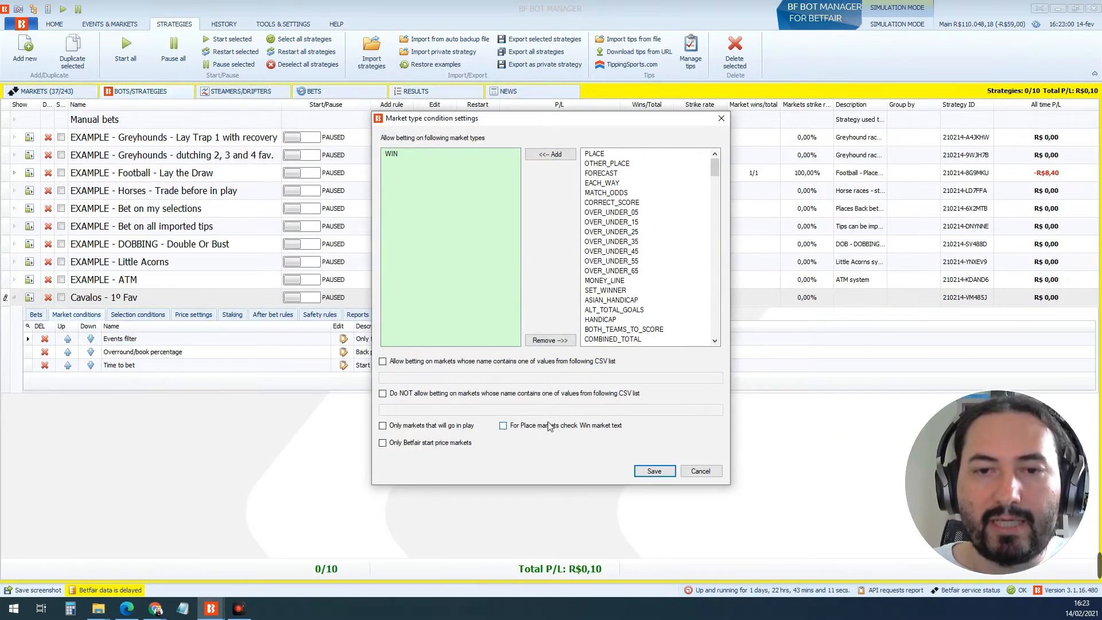
{"action": "left_click", "coordinate": [654, 471]}
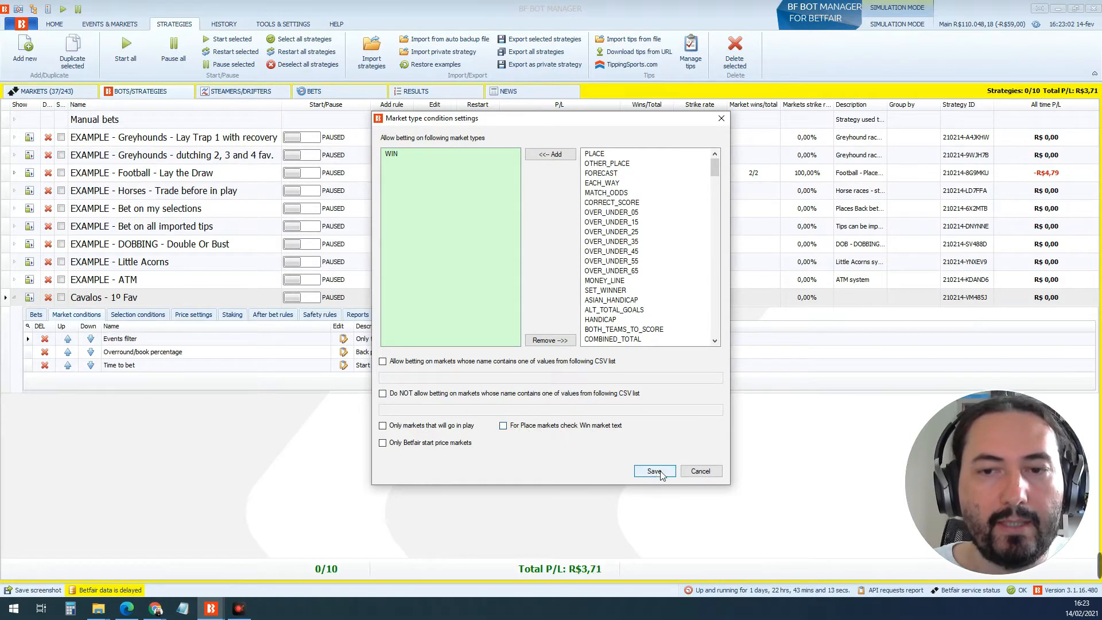
Step: Review the market conditions of Cavalos - 1º Fav, including the Overround/book percentage and Time to bet rules
{"action": "left_click", "coordinate": [119, 317]}
{"action": "left_click", "coordinate": [76, 314]}
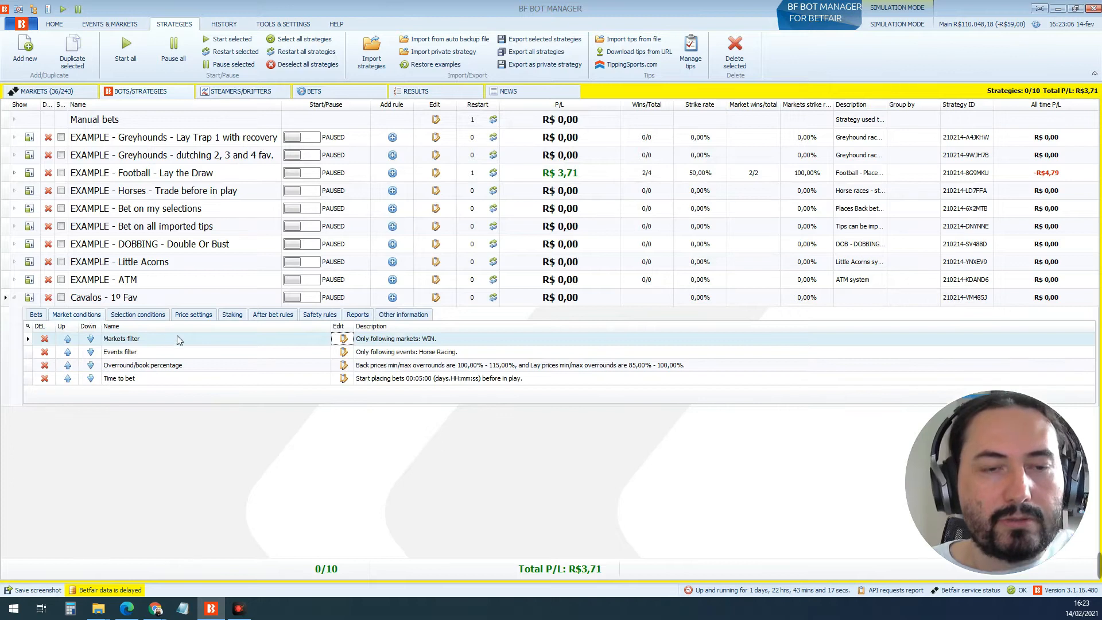
{"action": "left_click", "coordinate": [407, 366]}
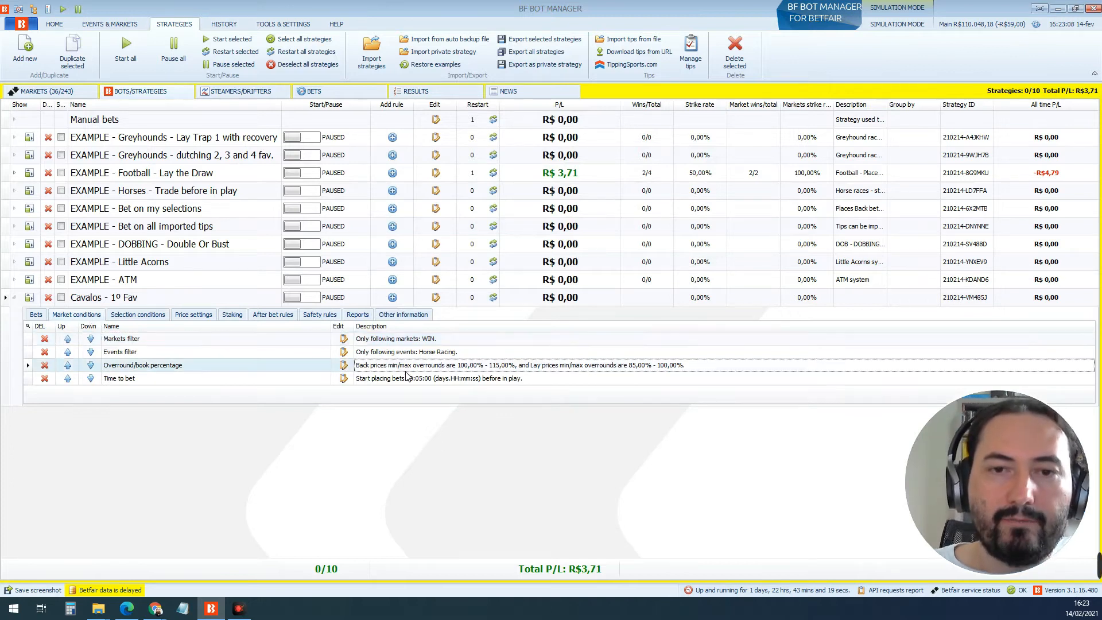
{"action": "left_click", "coordinate": [404, 379]}
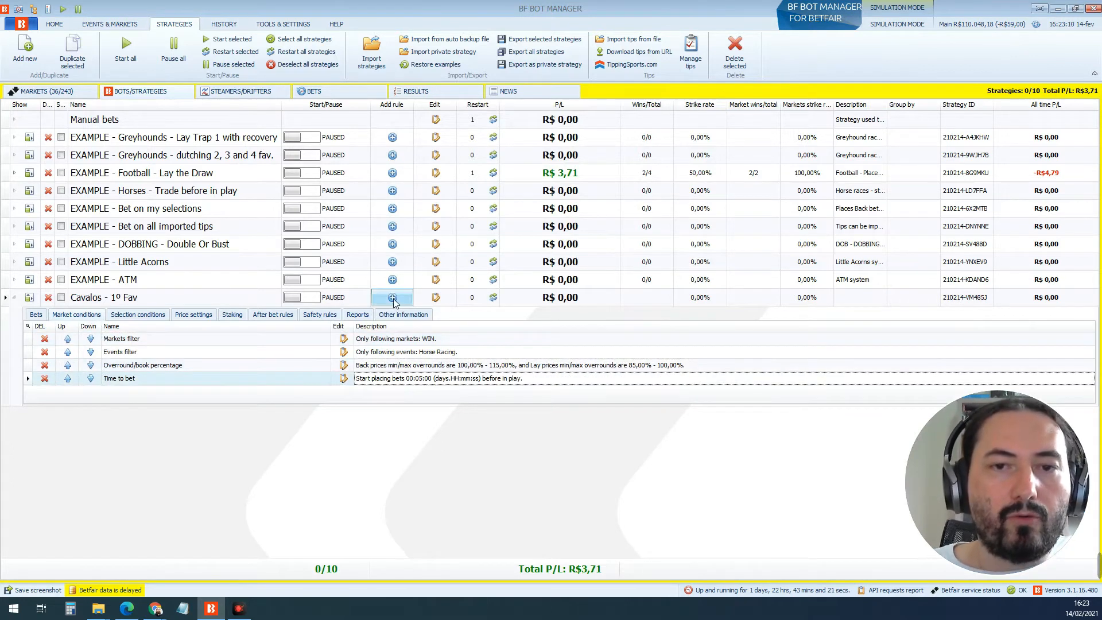
Step: Find the Country filter market condition for Cavalos - 1º Fav by searching the available rules for "coun"
{"action": "left_click", "coordinate": [393, 297]}
{"action": "left_click", "coordinate": [450, 247]}
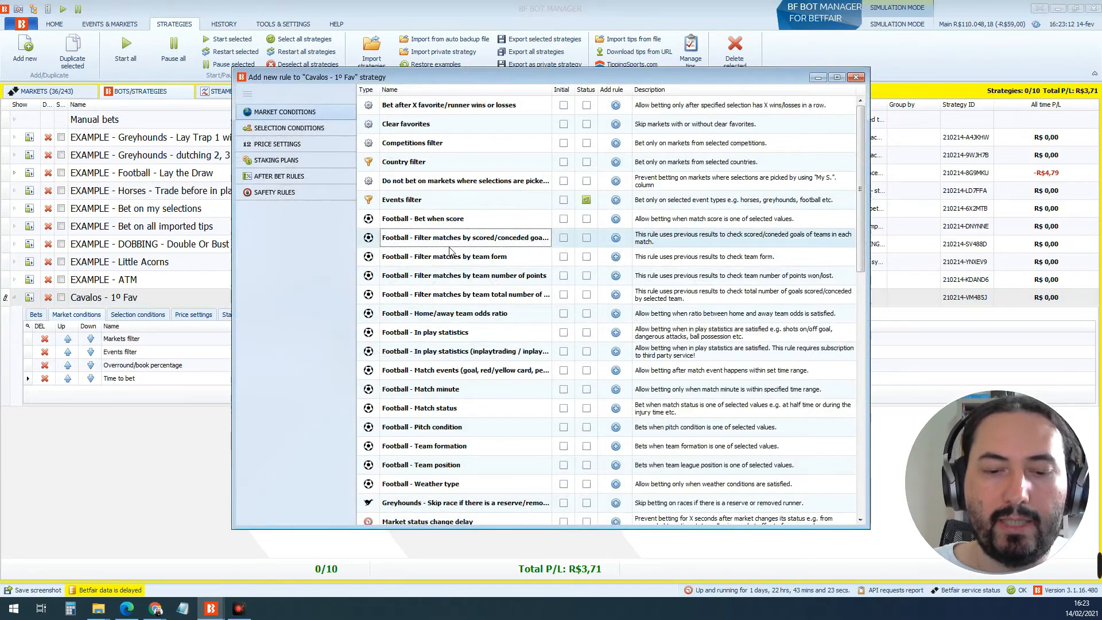
{"action": "key", "text": "ctrl+f"}
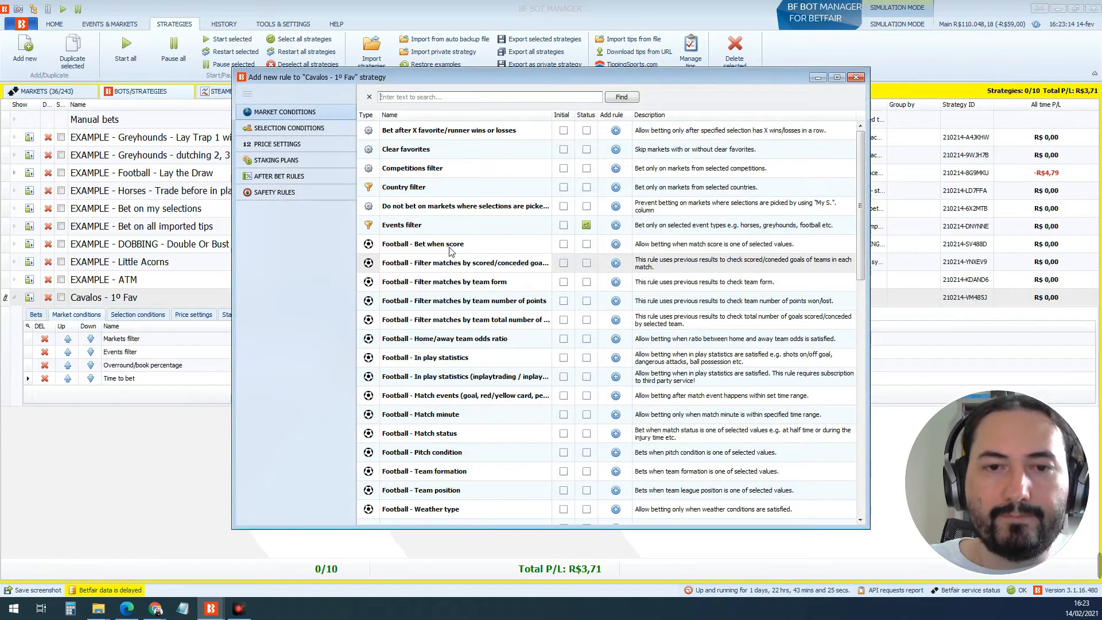
{"action": "left_click", "coordinate": [459, 282]}
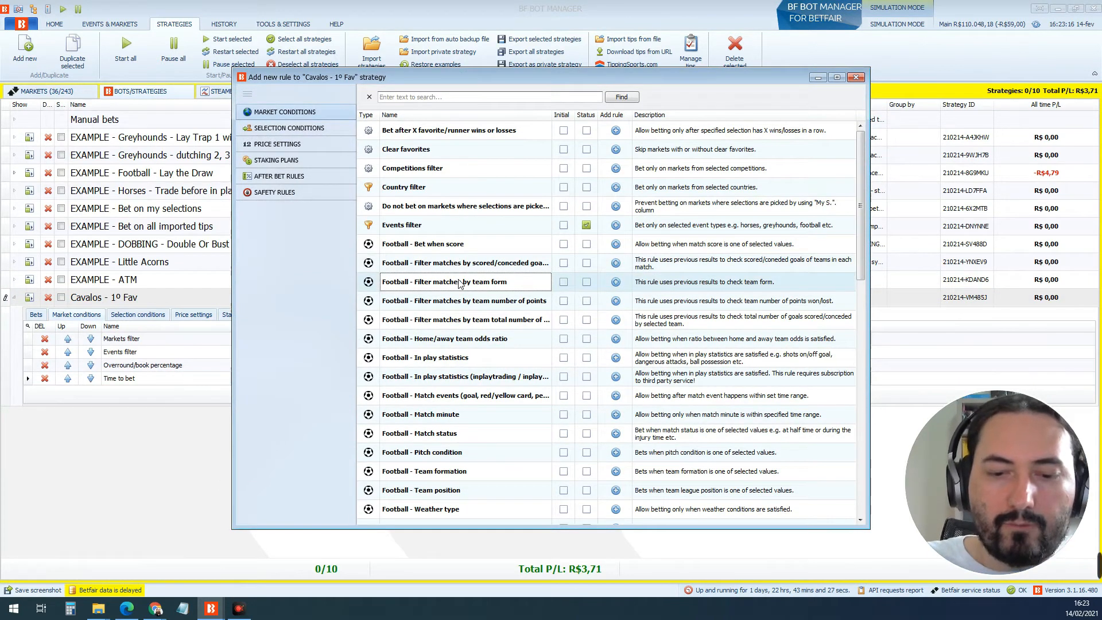
{"action": "left_click", "coordinate": [446, 95]}
{"action": "type", "text": "coutr"}
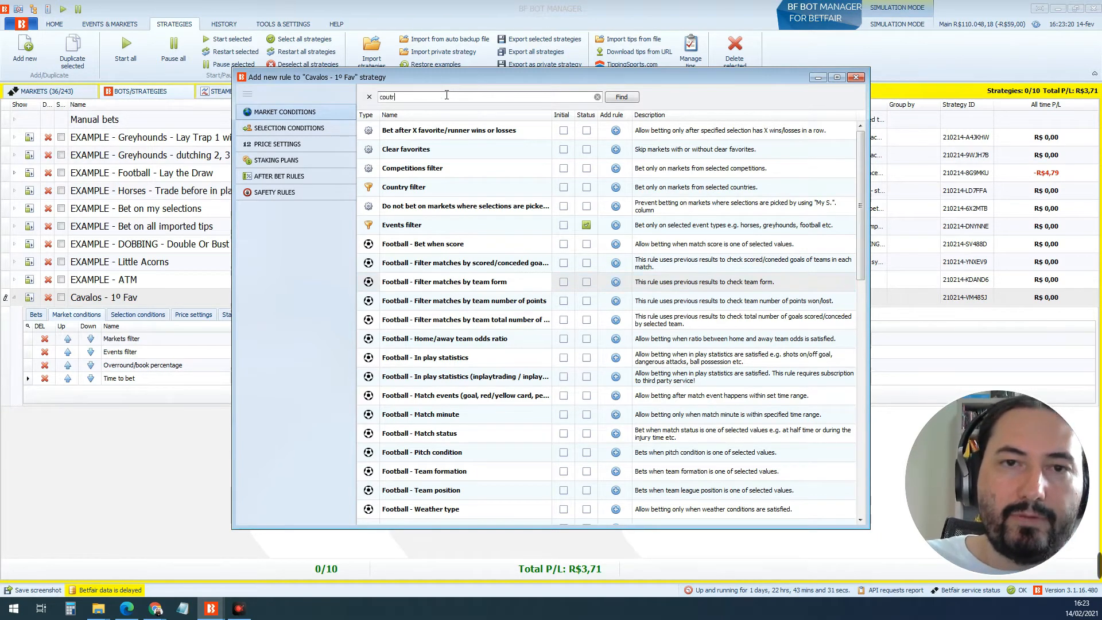
{"action": "key", "text": "BackSpace"}
{"action": "key", "text": "BackSpace"}
{"action": "type", "text": "n"}
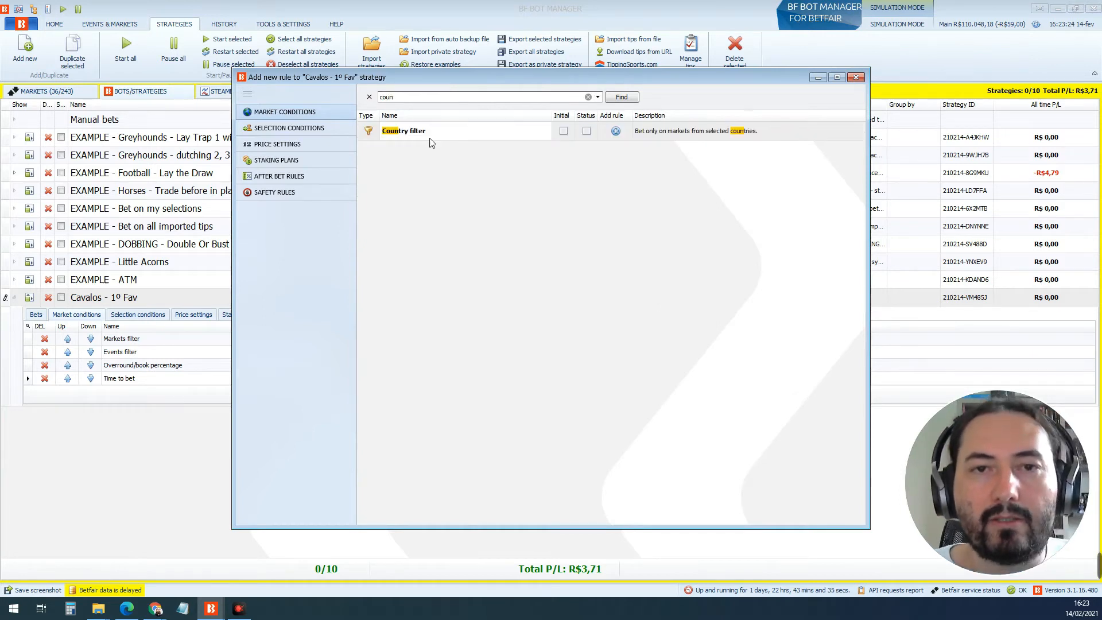
Step: Add the Country filter rule to Cavalos - 1º Fav, allowing only Australia
{"action": "left_click", "coordinate": [616, 131]}
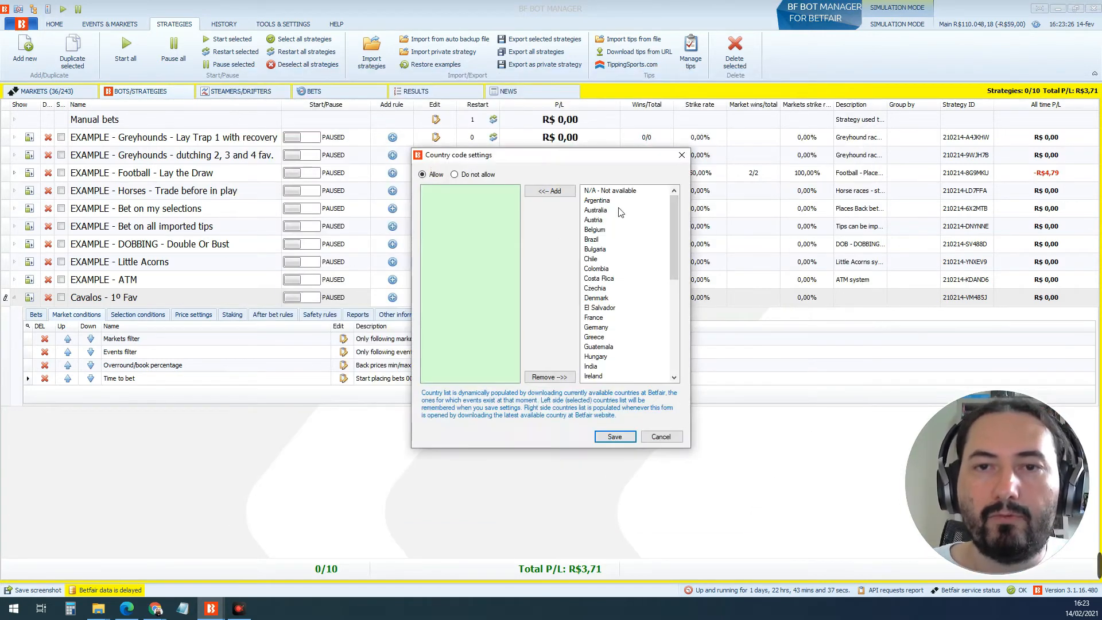
{"action": "left_click", "coordinate": [596, 210]}
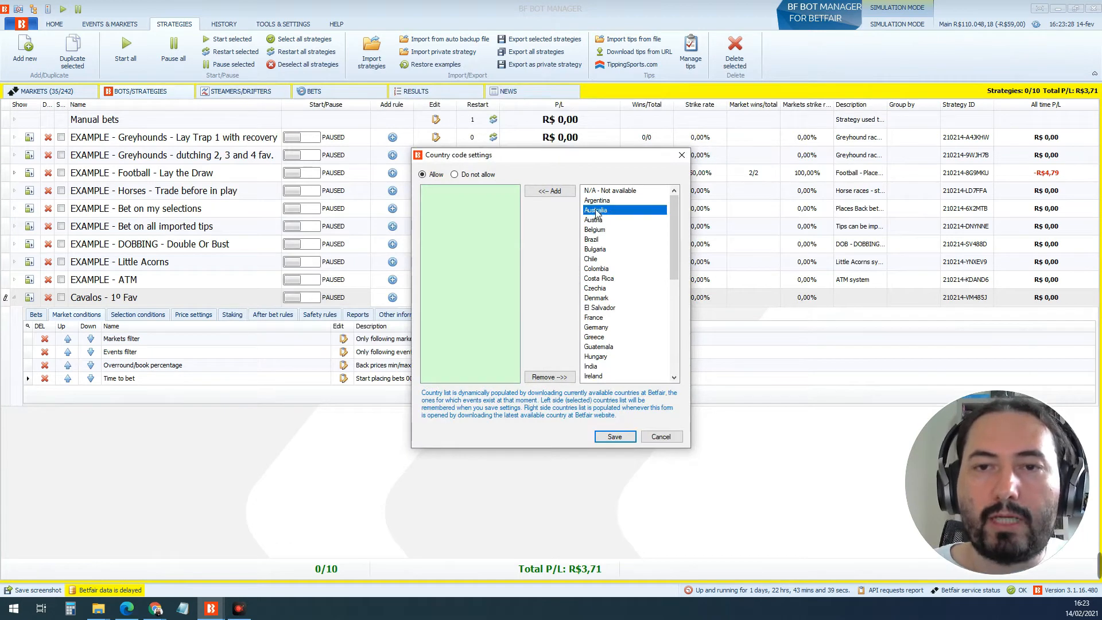
{"action": "left_click", "coordinate": [550, 191]}
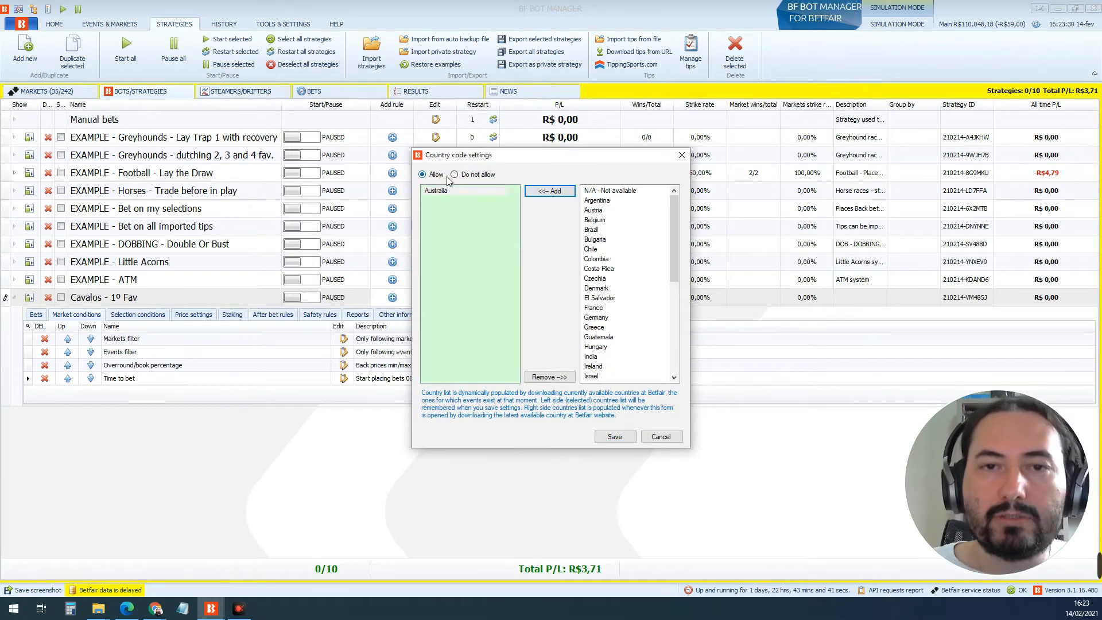
{"action": "left_click", "coordinate": [454, 175]}
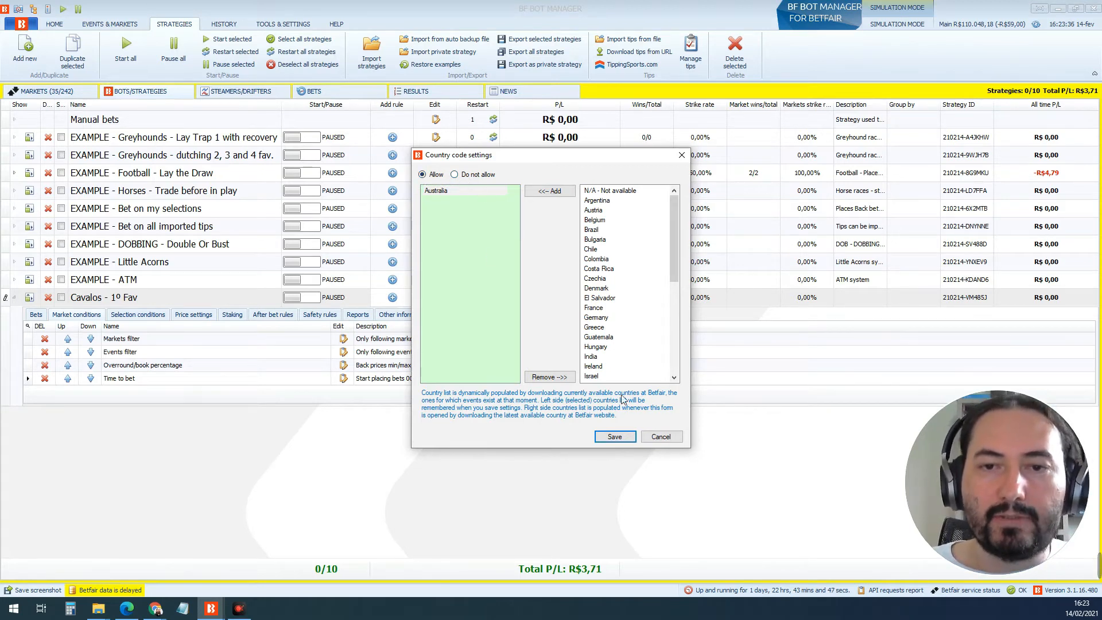
{"action": "left_click", "coordinate": [614, 436]}
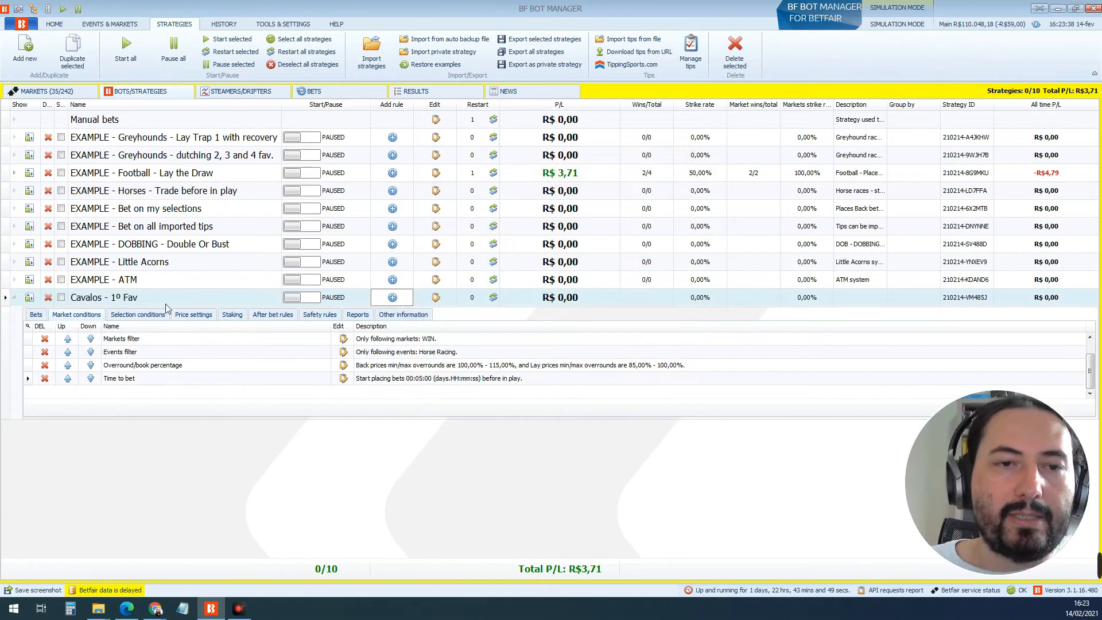
{"action": "left_click", "coordinate": [147, 354]}
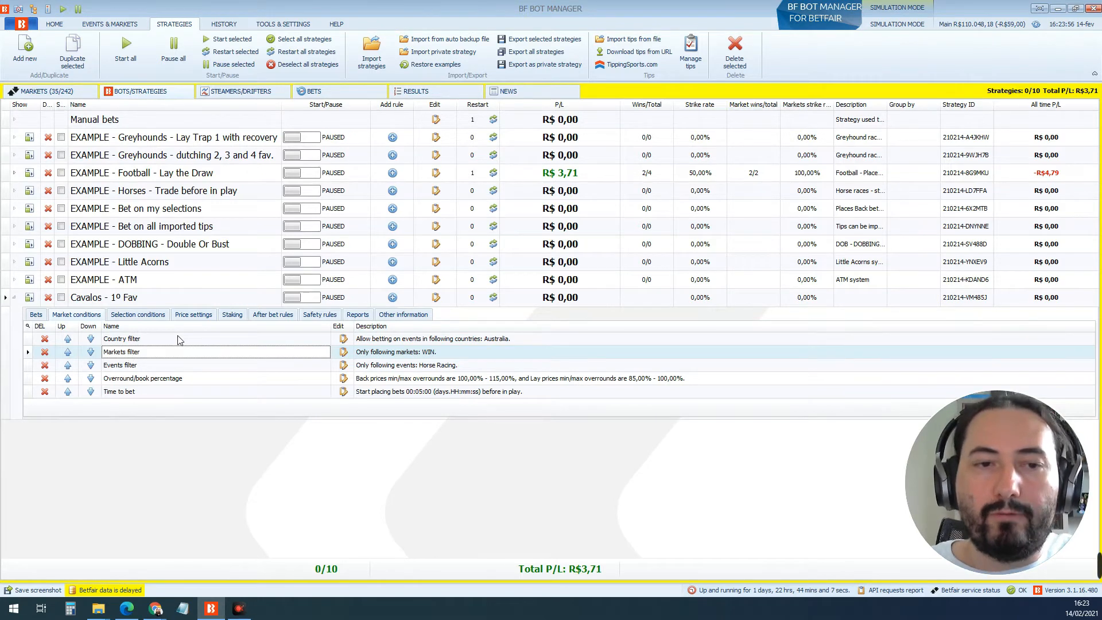
Step: Set the Min/Max selection price condition of Cavalos - 1º Fav to favorite by position 1 with a Lay price from 2 to 5
{"action": "left_click", "coordinate": [136, 315]}
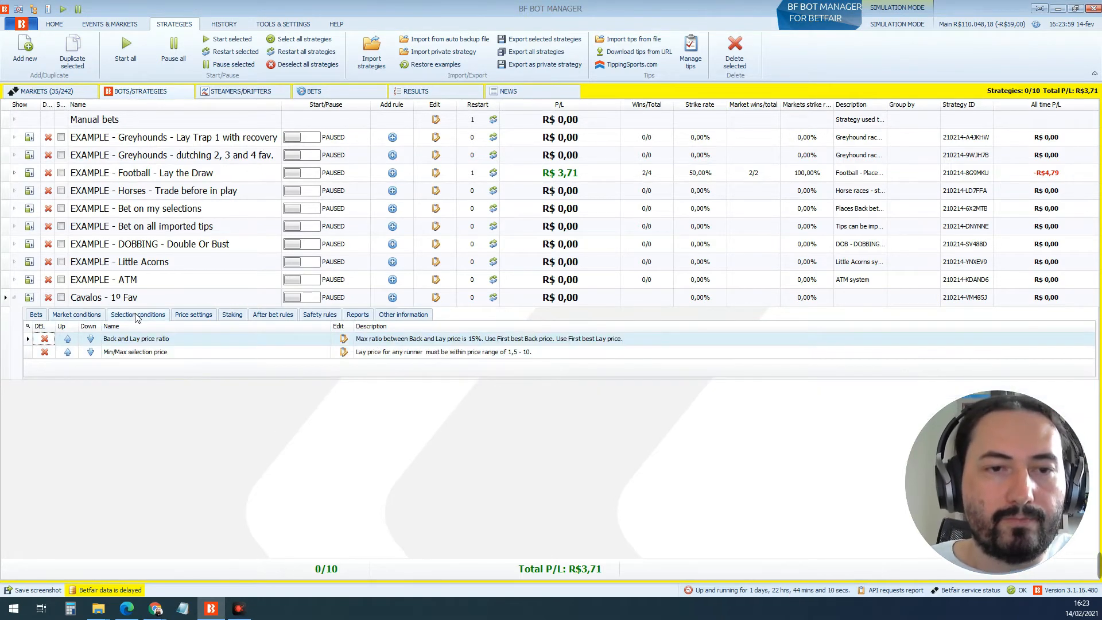
{"action": "left_click", "coordinate": [343, 352]}
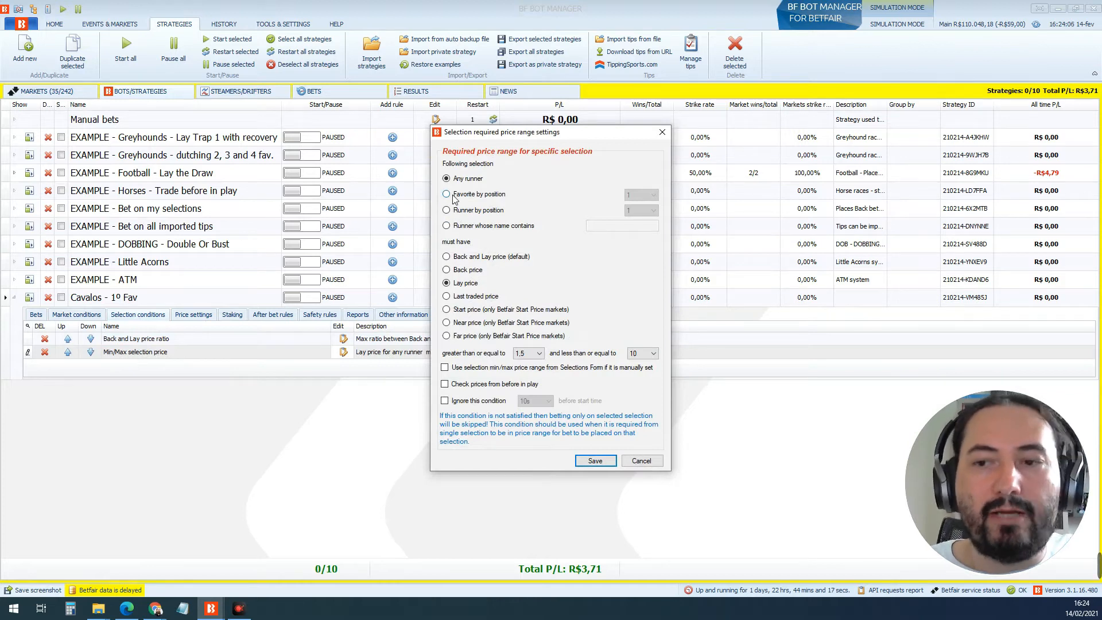
{"action": "left_click", "coordinate": [477, 196]}
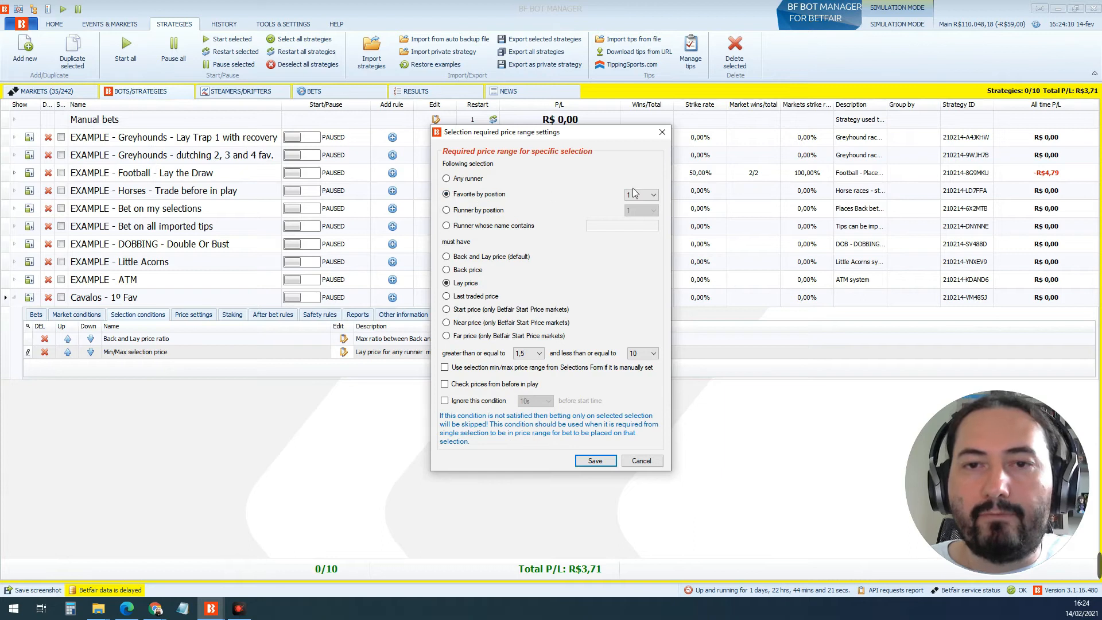
{"action": "left_click", "coordinate": [528, 356]}
{"action": "key", "text": "2"}
{"action": "left_click", "coordinate": [527, 355]}
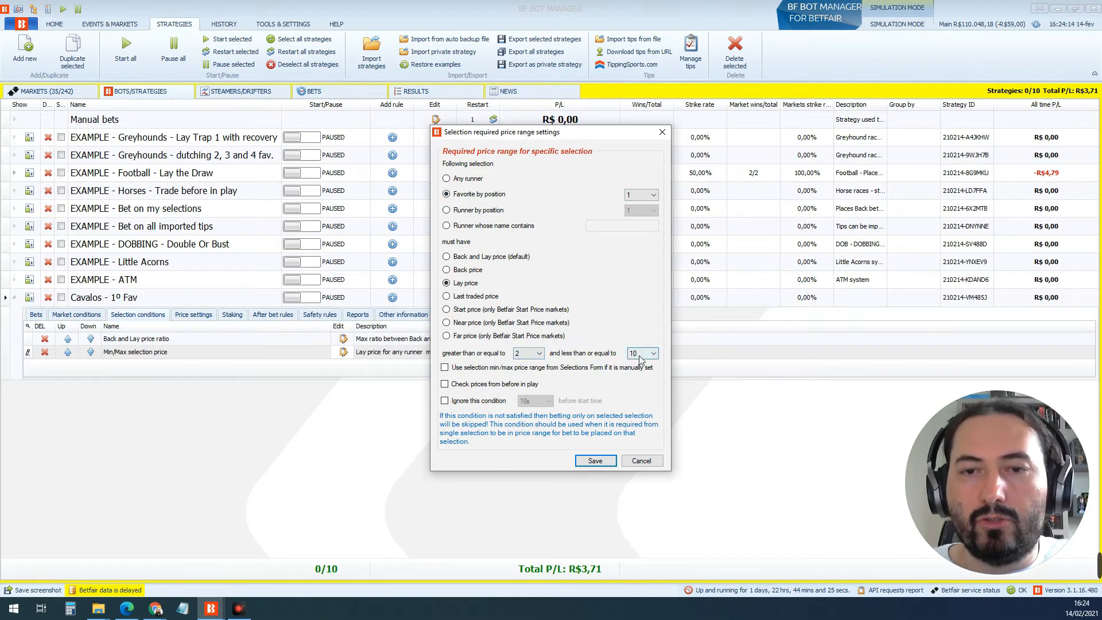
{"action": "left_click", "coordinate": [641, 355]}
{"action": "left_click", "coordinate": [653, 391]}
{"action": "left_click", "coordinate": [653, 391]}
{"action": "left_click", "coordinate": [653, 391]}
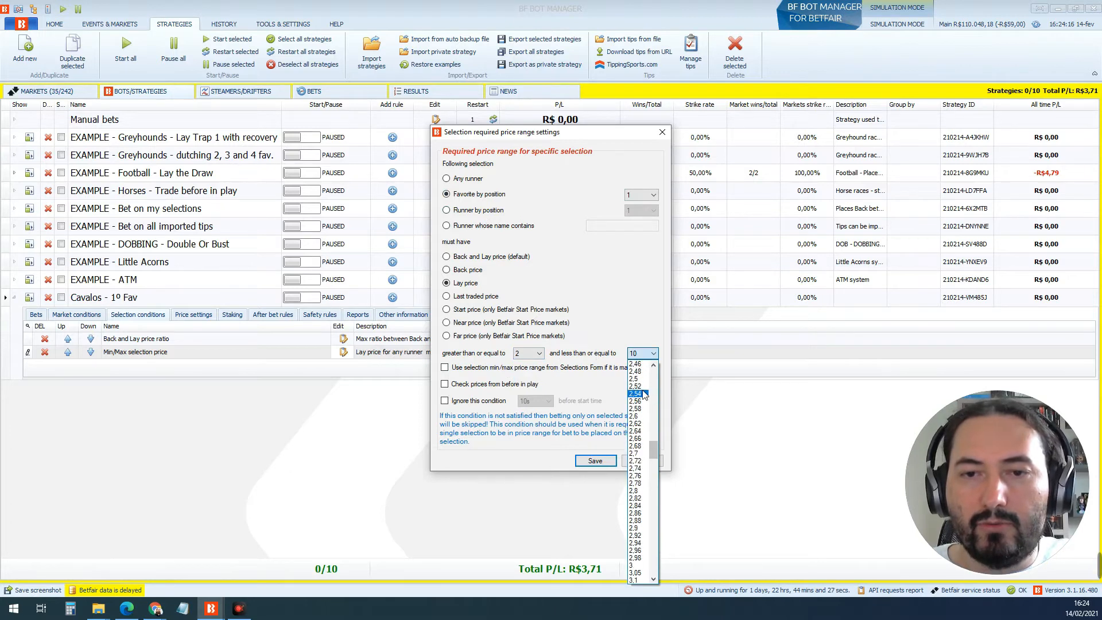
{"action": "left_click", "coordinate": [642, 393]}
{"action": "key", "text": "5"}
{"action": "left_click", "coordinate": [595, 460]}
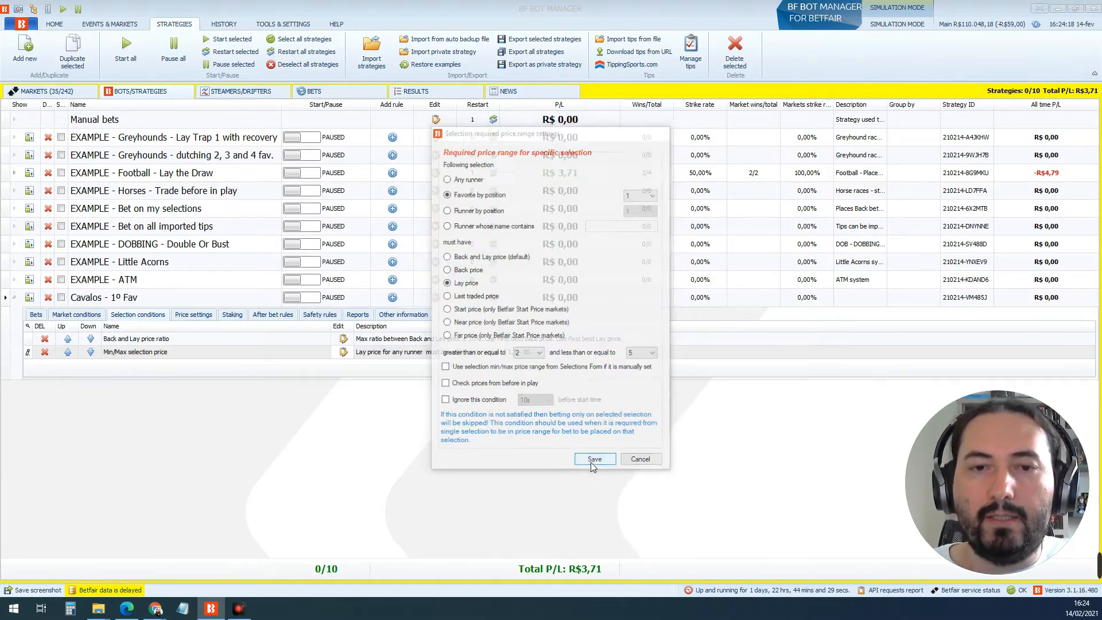
Step: Add a Bet type by favorite position rule to Cavalos - 1º Fav: Lay favorite position 1, only one bet per favorite position
{"action": "left_click", "coordinate": [391, 301]}
{"action": "left_click", "coordinate": [392, 299]}
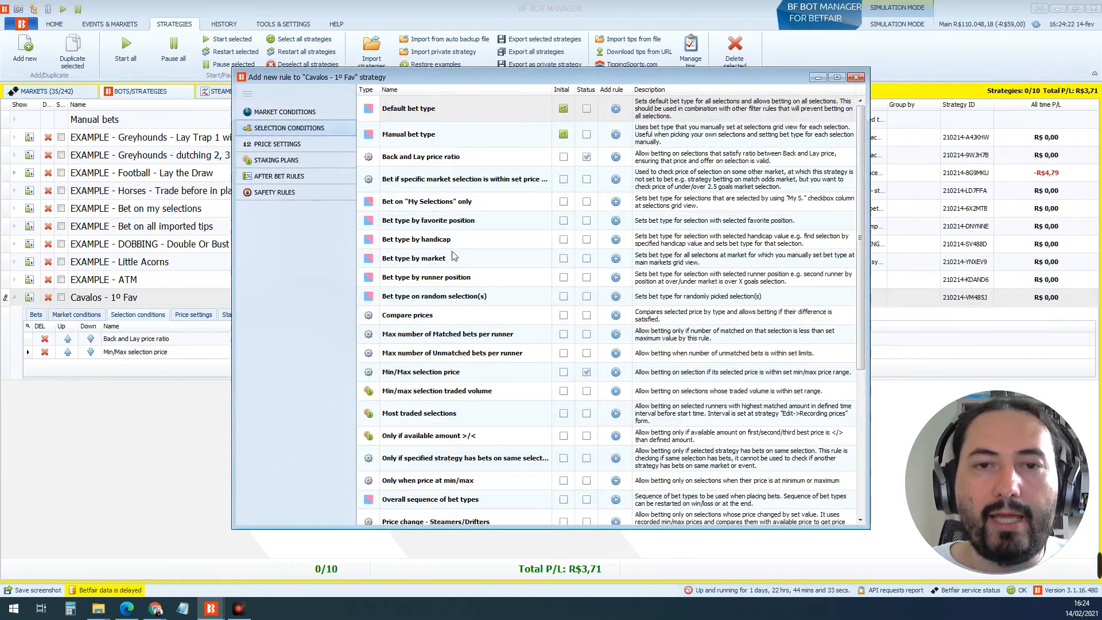
{"action": "left_click", "coordinate": [619, 223]}
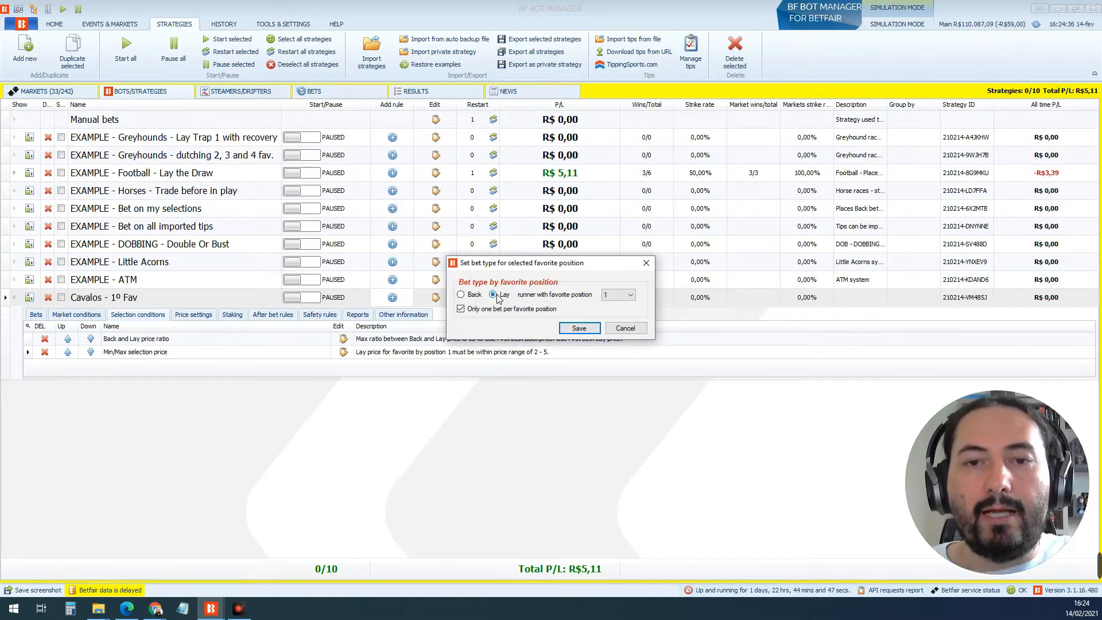
{"action": "left_click", "coordinate": [589, 329]}
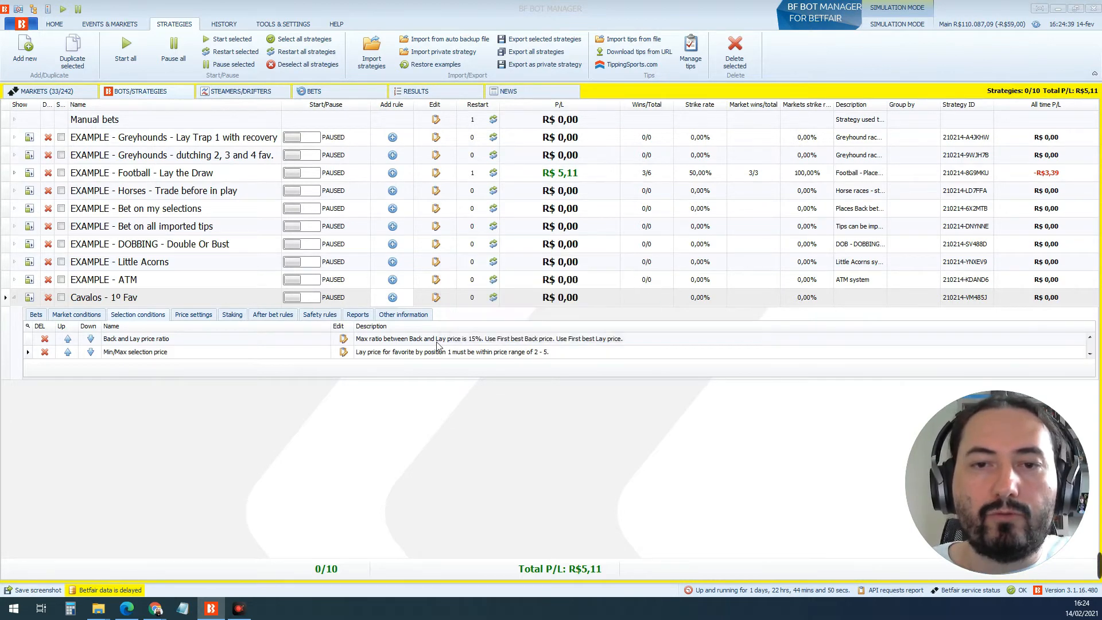
Step: Move the Bet type by favorite position rule to the end of the Cavalos - 1º Fav selection conditions
{"action": "left_click", "coordinate": [194, 317]}
{"action": "left_click", "coordinate": [155, 317]}
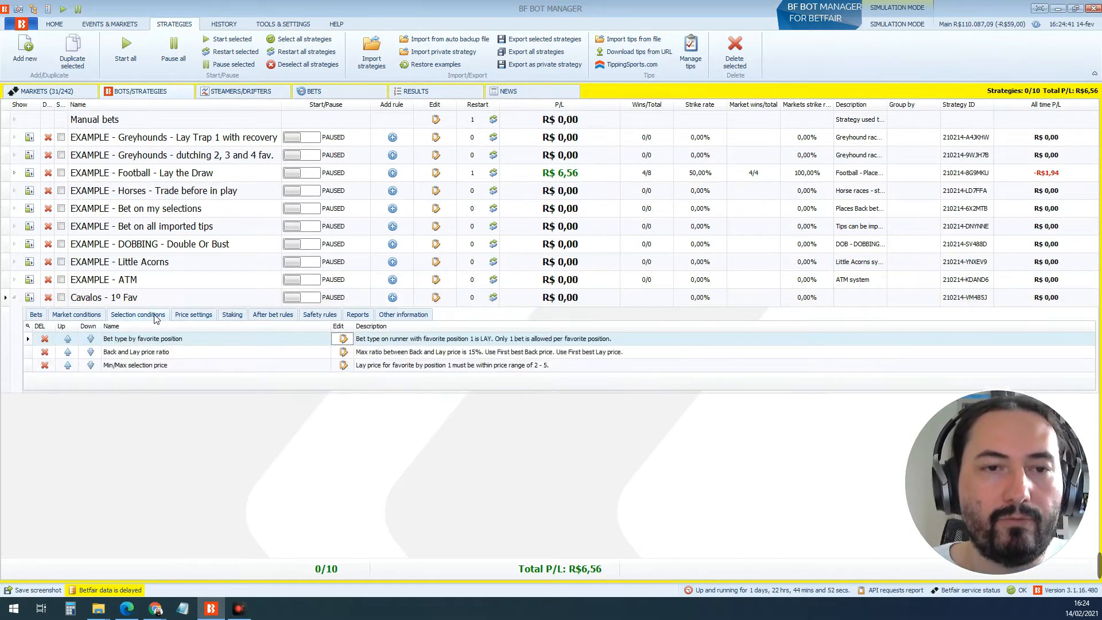
{"action": "left_click", "coordinate": [90, 339]}
{"action": "left_click", "coordinate": [90, 352]}
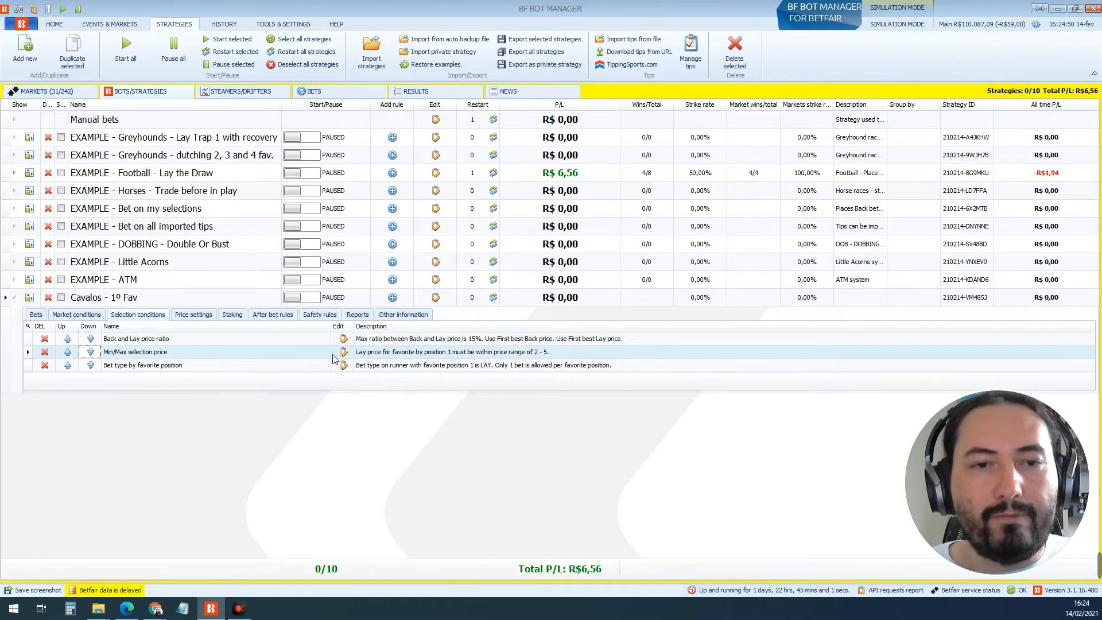
Step: Compare the selection conditions and their order with those of EXAMPLE - Football - Lay the Draw
{"action": "left_click", "coordinate": [32, 173]}
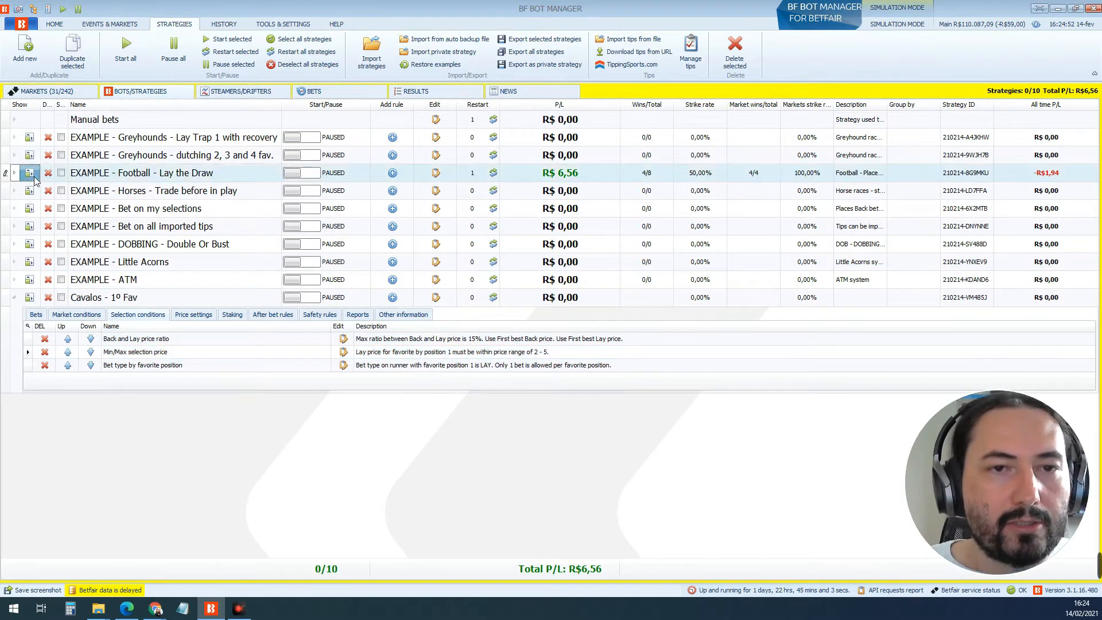
{"action": "left_click", "coordinate": [154, 190]}
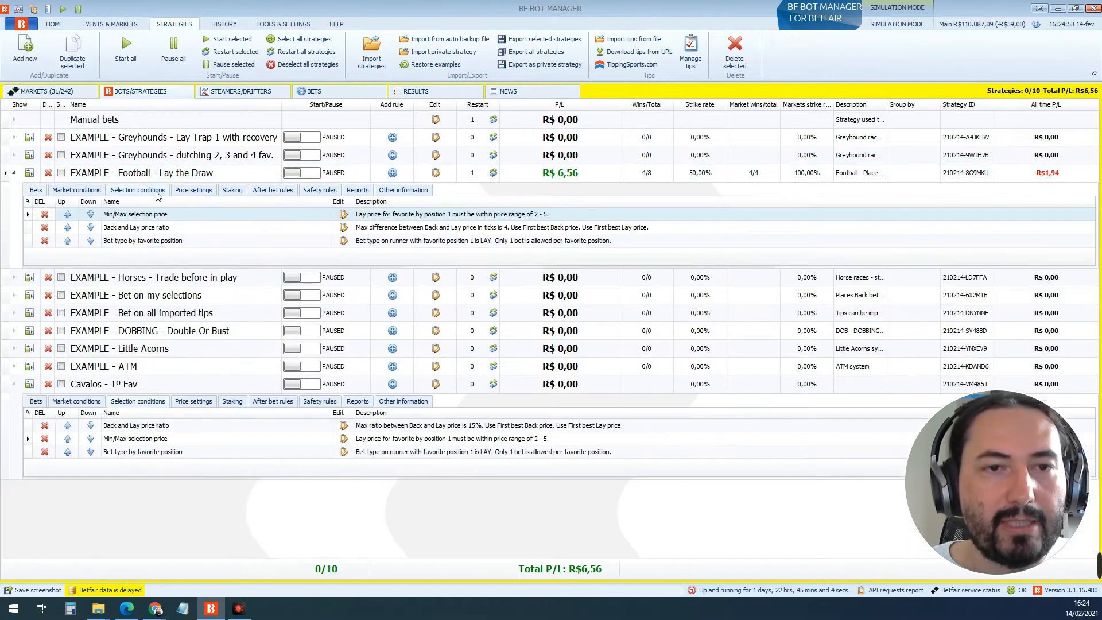
{"action": "left_click", "coordinate": [392, 239]}
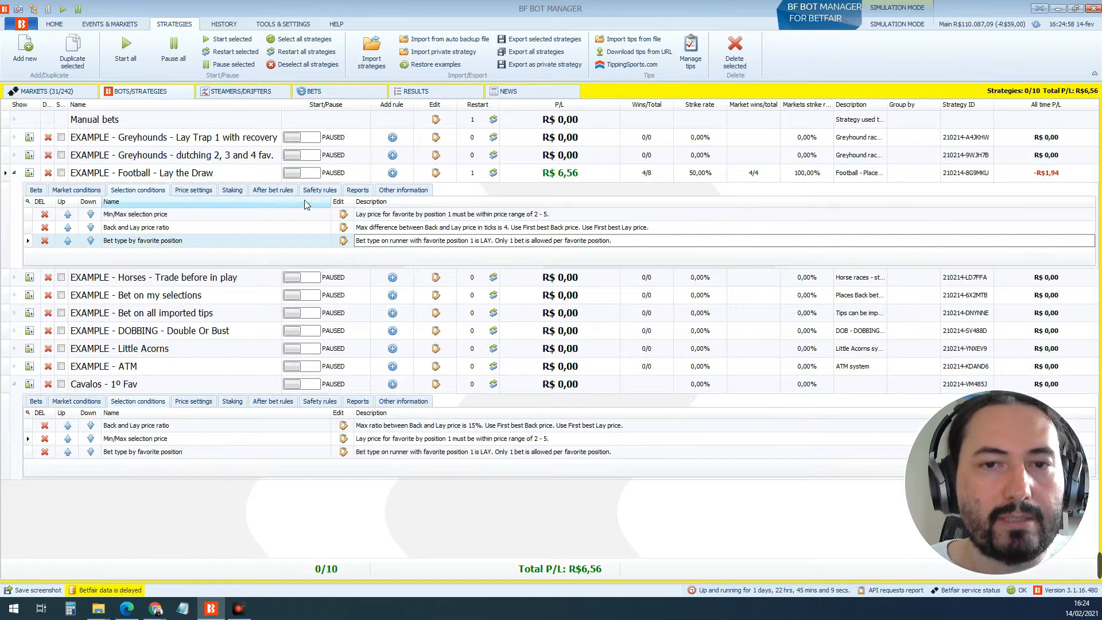
{"action": "left_click", "coordinate": [15, 173]}
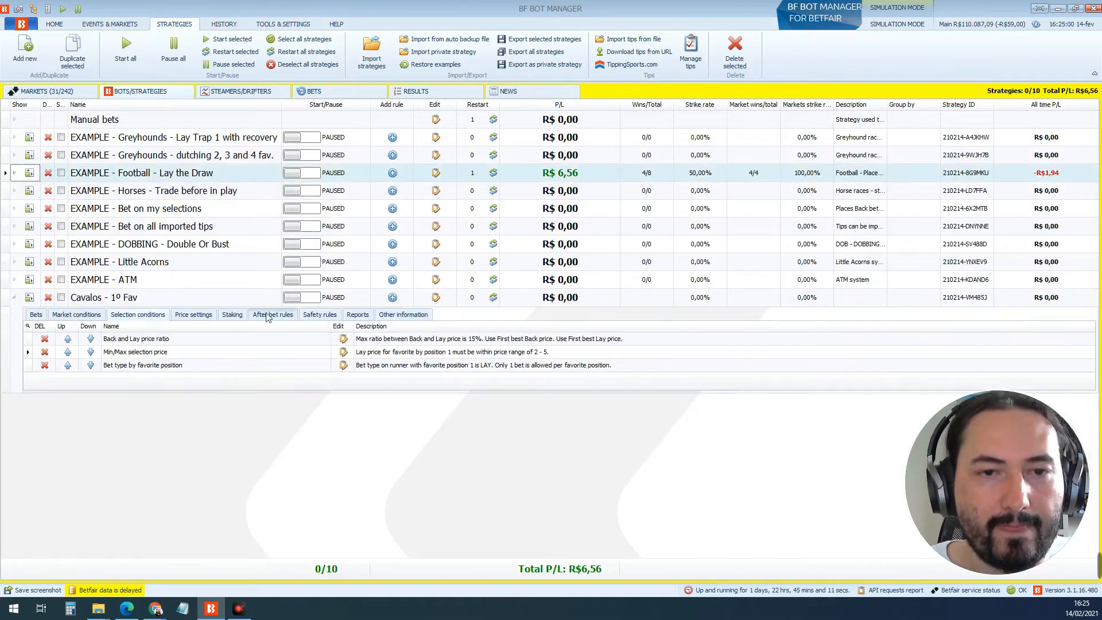
Step: Review the alternative bet type rules available for Cavalos - 1º Fav, such as by handicap, runner position and random selection, without adding any
{"action": "left_click", "coordinate": [392, 297]}
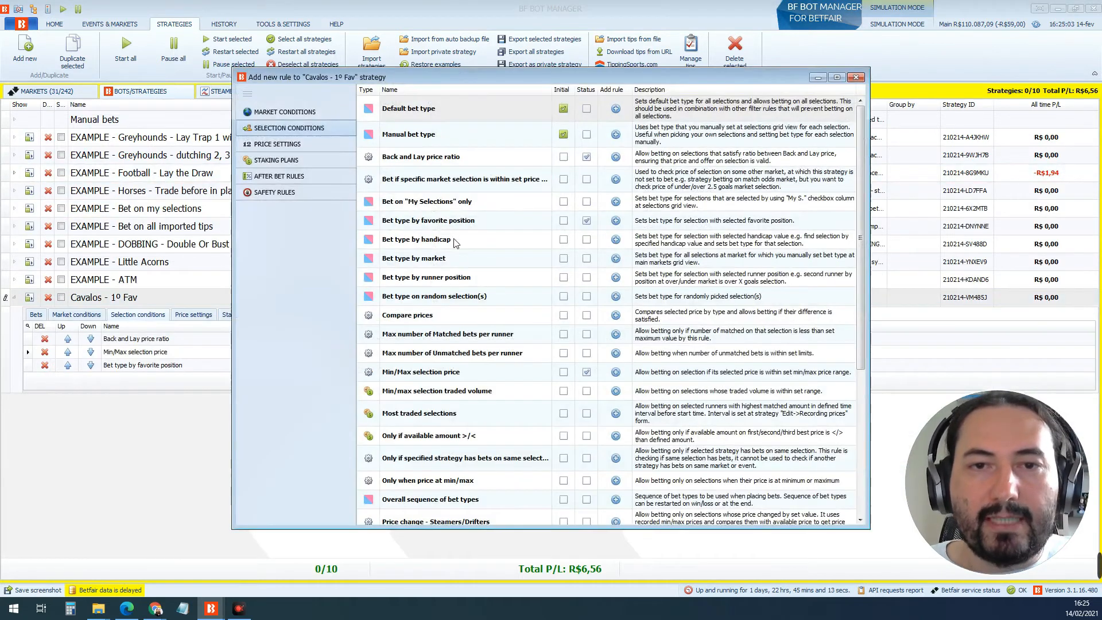
{"action": "left_click", "coordinate": [450, 278]}
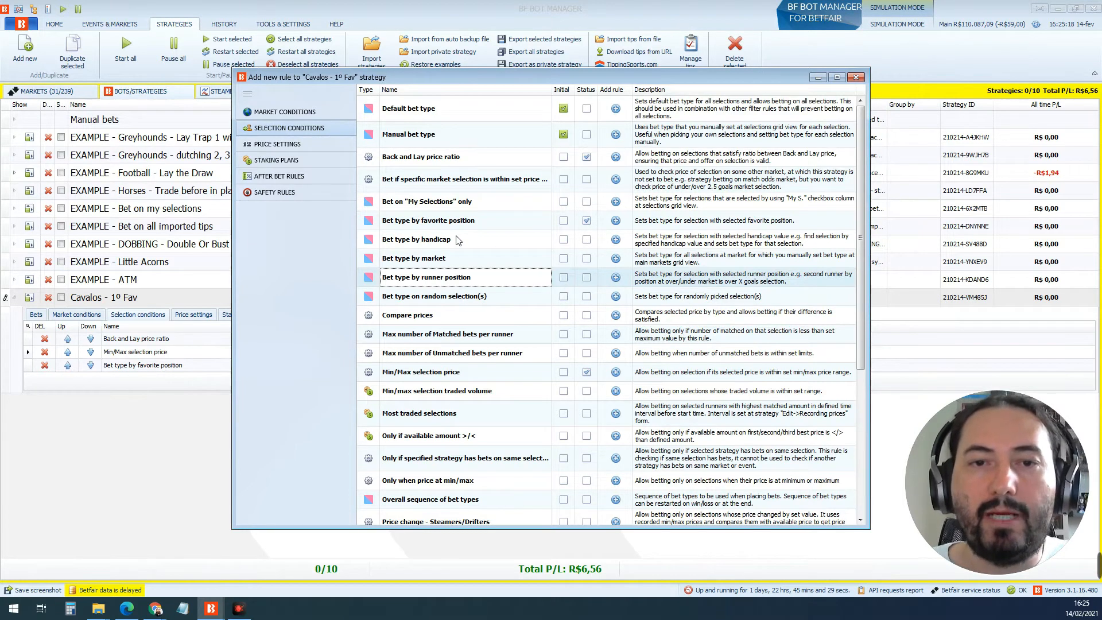
{"action": "left_click", "coordinate": [422, 240]}
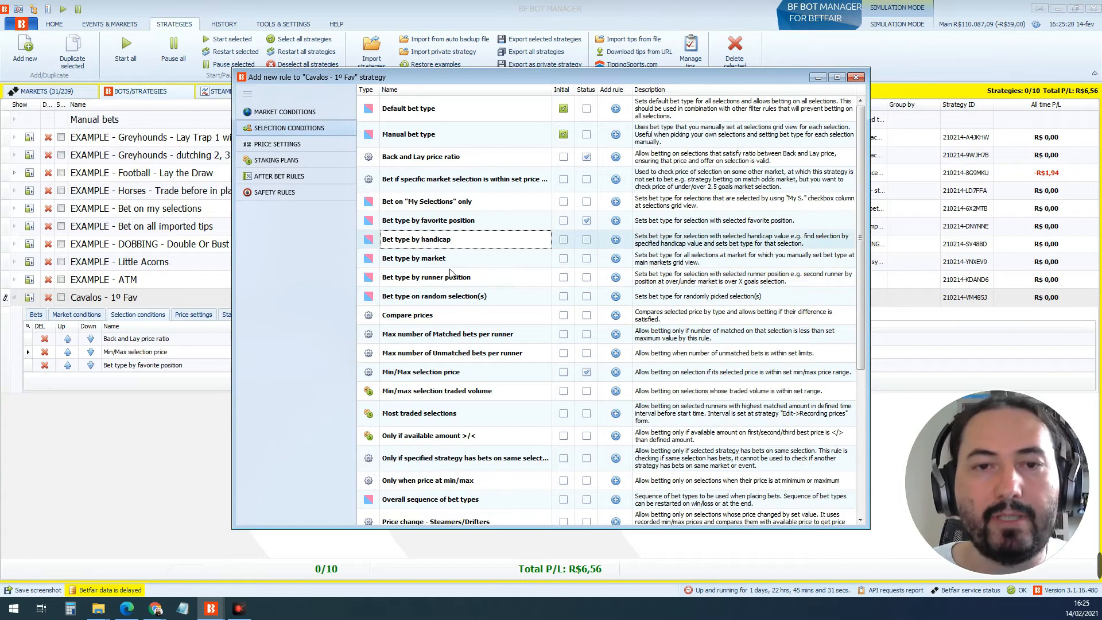
{"action": "left_click", "coordinate": [452, 296]}
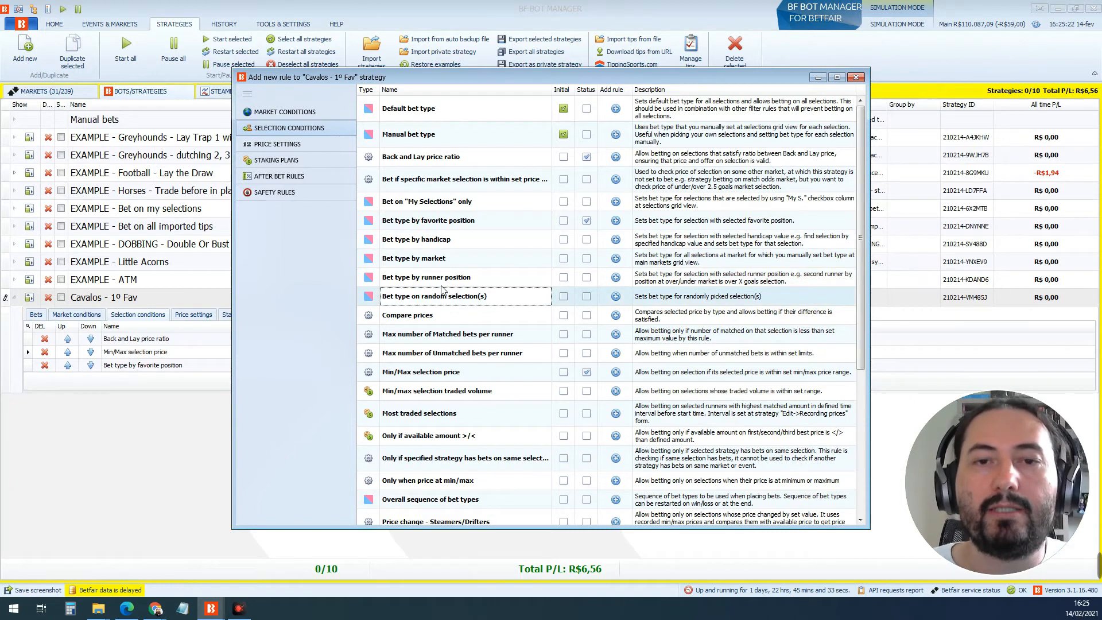
{"action": "left_click", "coordinate": [442, 279]}
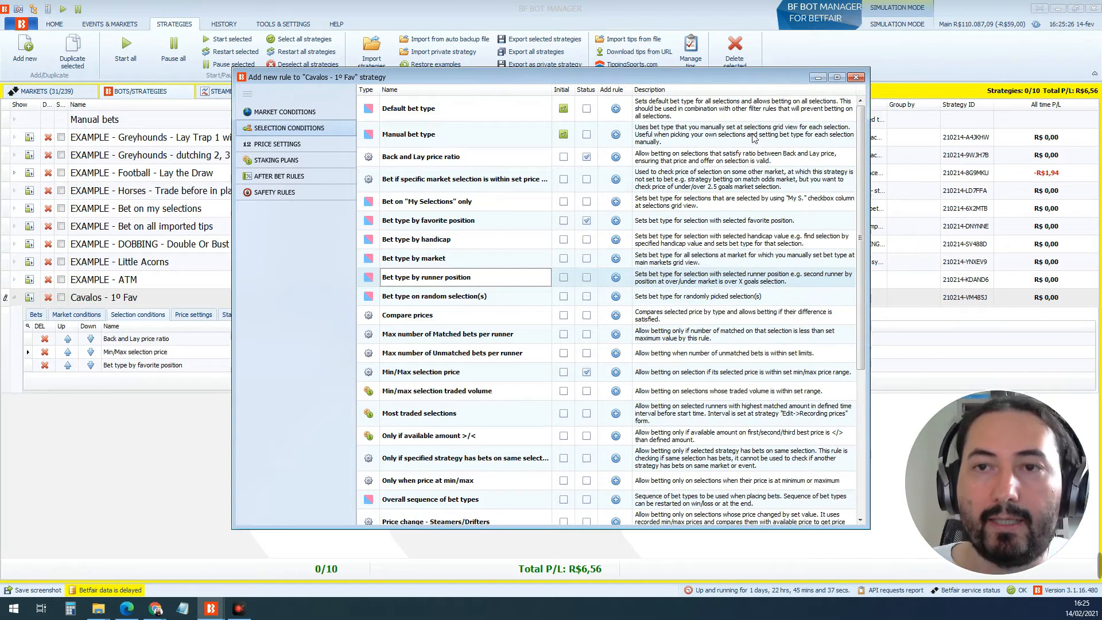
{"action": "left_click", "coordinate": [855, 78]}
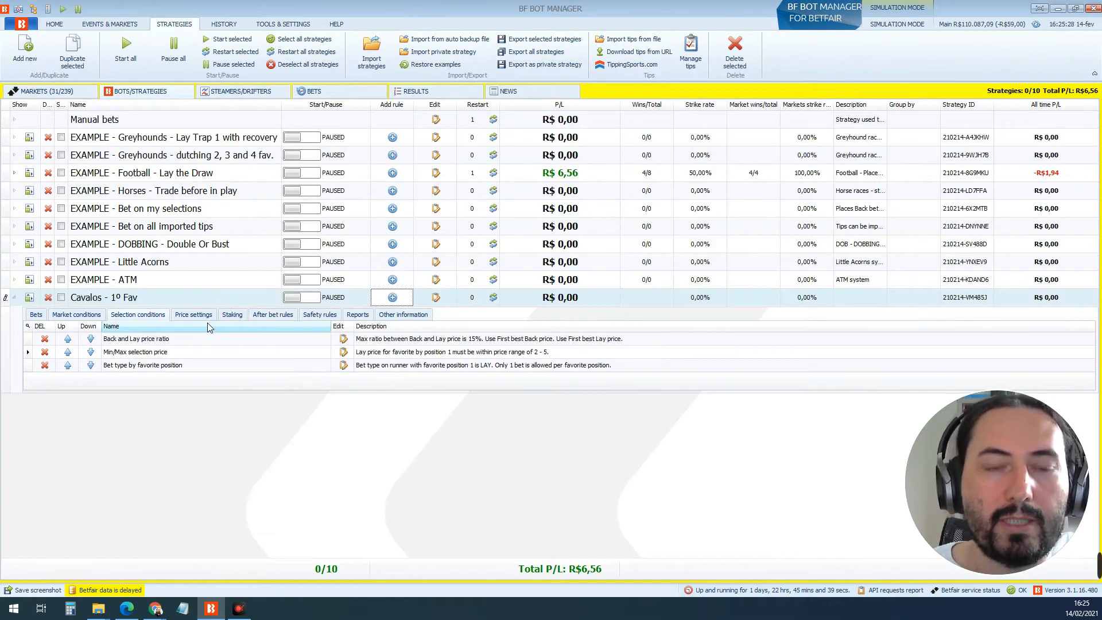
Step: Change the Bet type by favorite position rule of Cavalos - 1º Fav to lay the runner with favorite position 2
{"action": "left_click", "coordinate": [421, 339]}
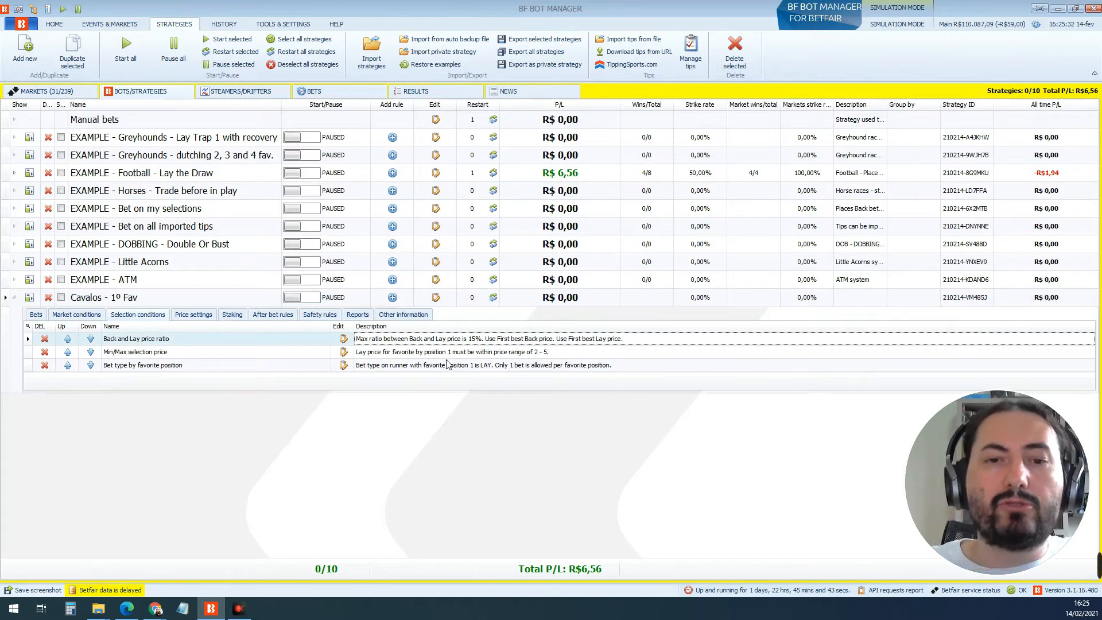
{"action": "left_click", "coordinate": [343, 365]}
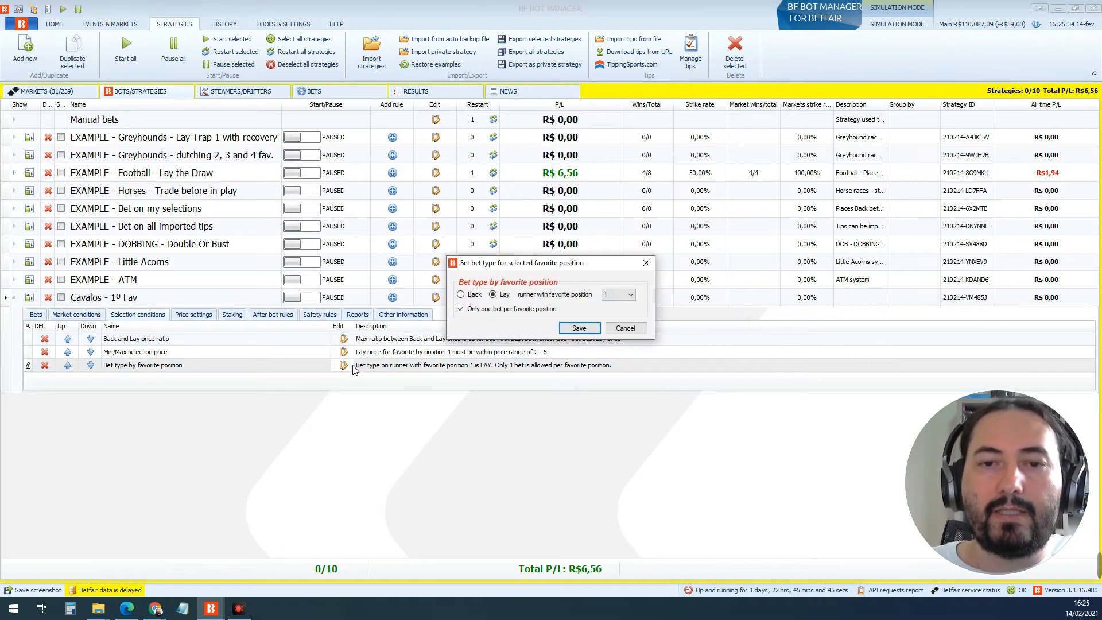
{"action": "left_click", "coordinate": [620, 294]}
{"action": "left_click", "coordinate": [616, 313]}
{"action": "left_click", "coordinate": [579, 327]}
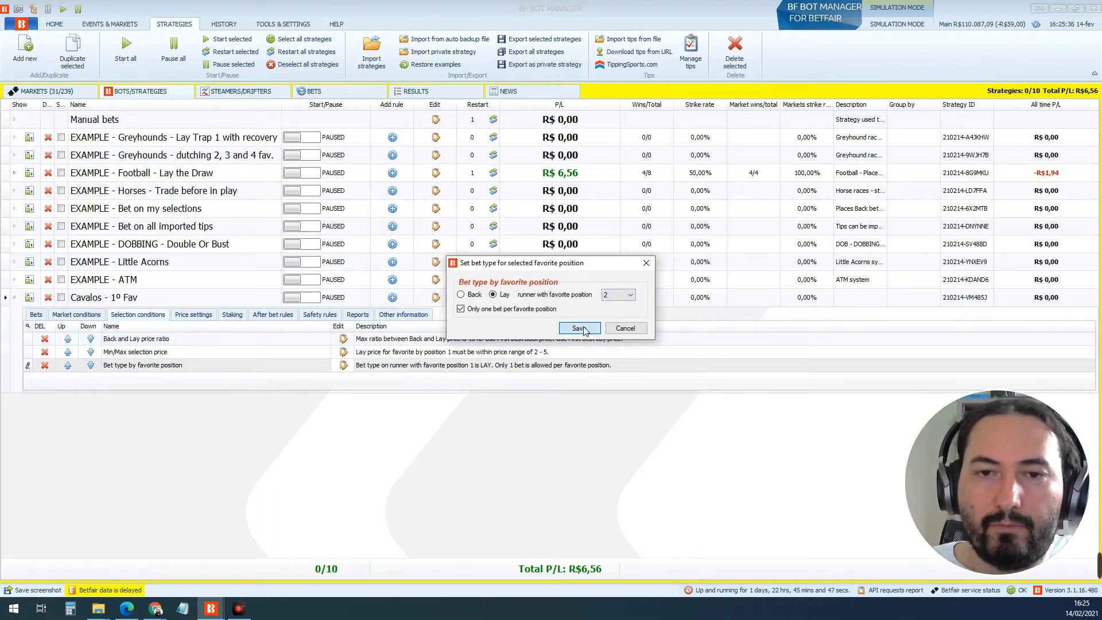
Step: Change the Min/Max selection price rule to require a lay price between 2 and 8 for favorite position 2
{"action": "left_click", "coordinate": [343, 352]}
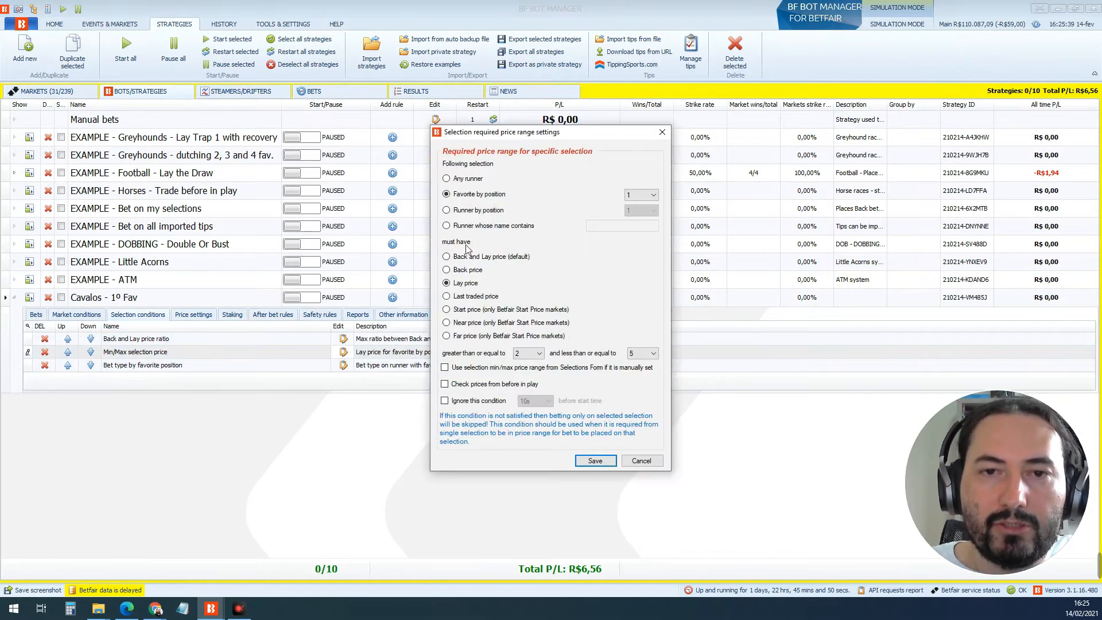
{"action": "left_click", "coordinate": [646, 198]}
{"action": "left_click", "coordinate": [643, 209]}
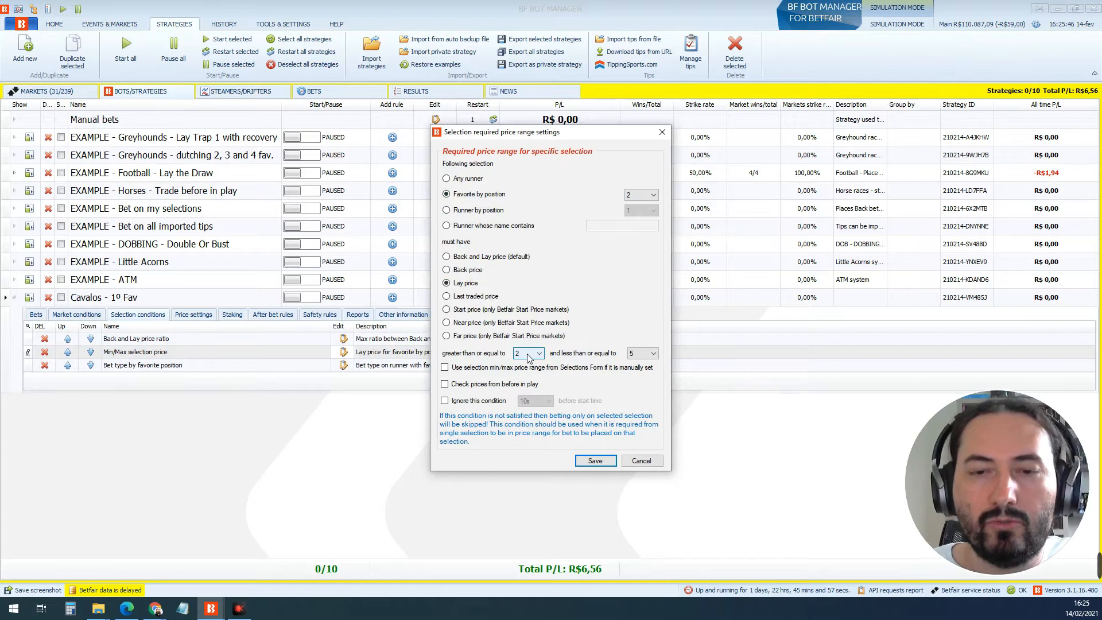
{"action": "left_click", "coordinate": [650, 353]}
{"action": "left_click", "coordinate": [650, 353]}
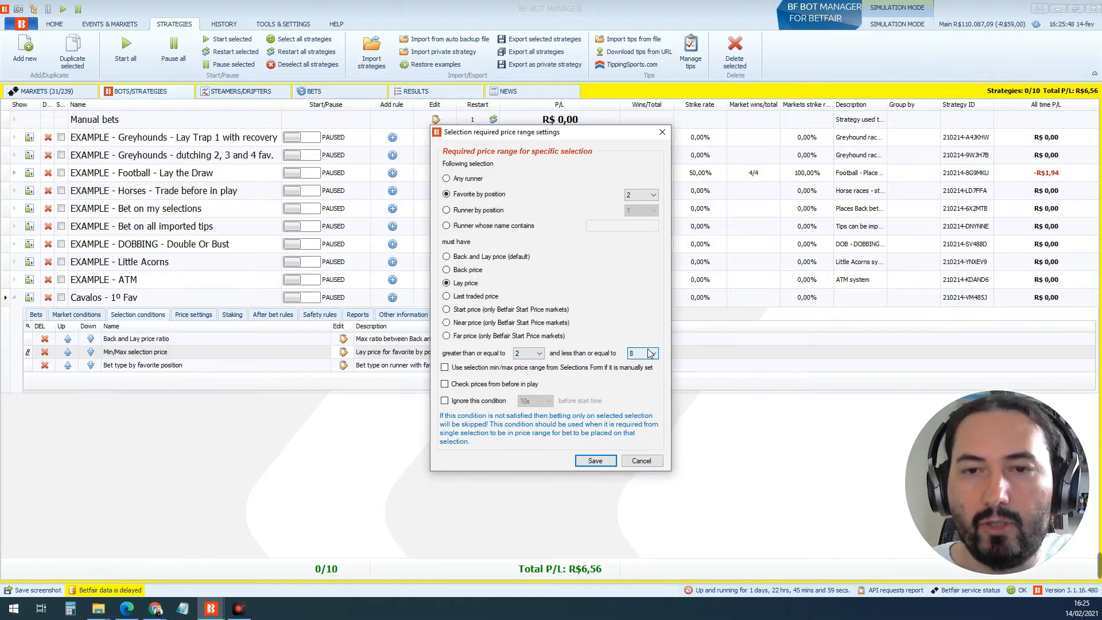
{"action": "left_click", "coordinate": [593, 460]}
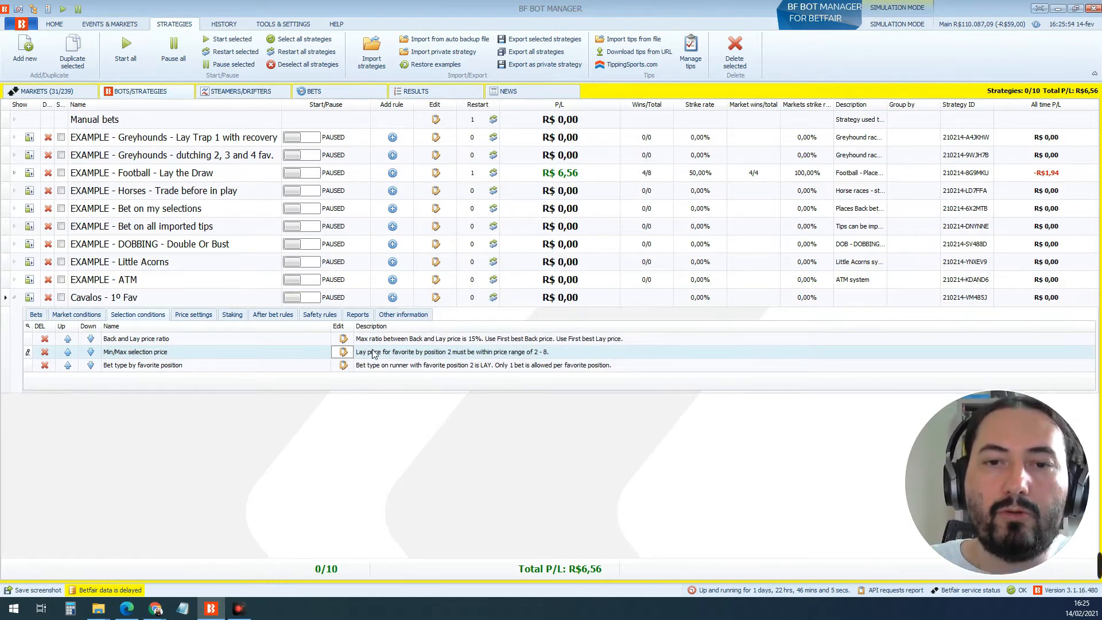
Step: Add the Liability or amount to win staking rule to Cavalos - 1º Fav, treating the calculated stake as liability for lay bets
{"action": "left_click", "coordinate": [208, 316]}
{"action": "left_click", "coordinate": [236, 315]}
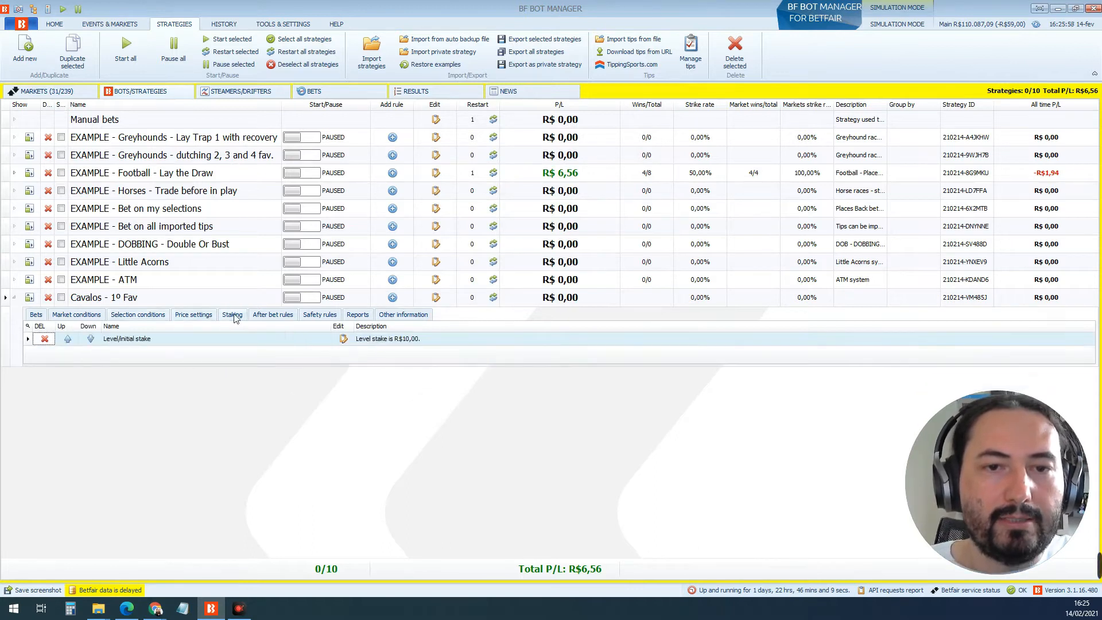
{"action": "left_click", "coordinate": [342, 339]}
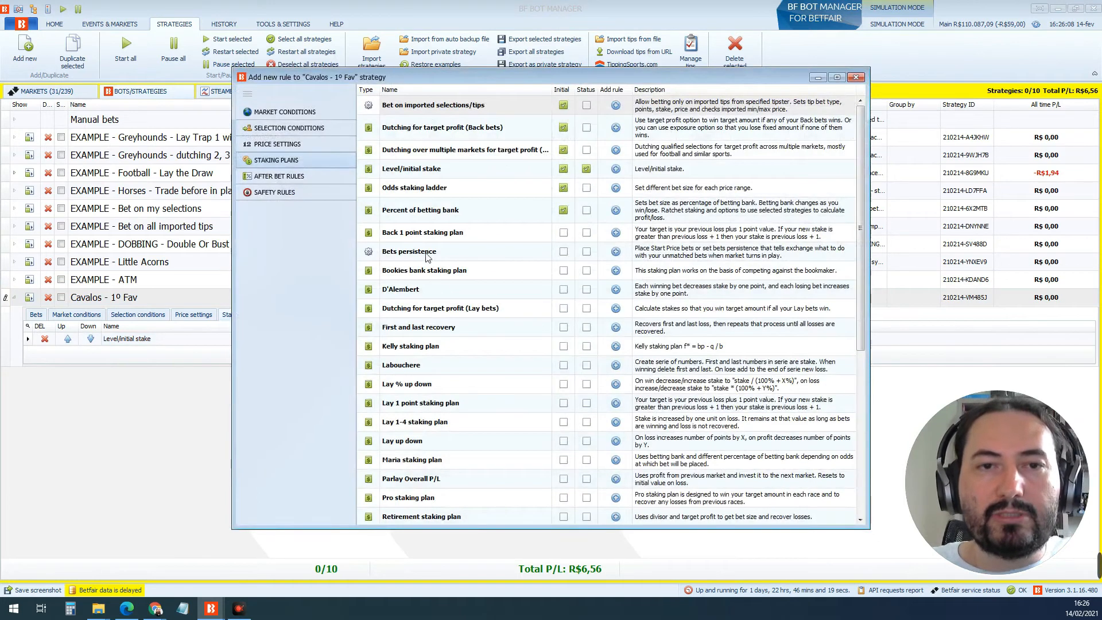
{"action": "left_click", "coordinate": [441, 272]}
{"action": "key", "text": "ctrl+f"}
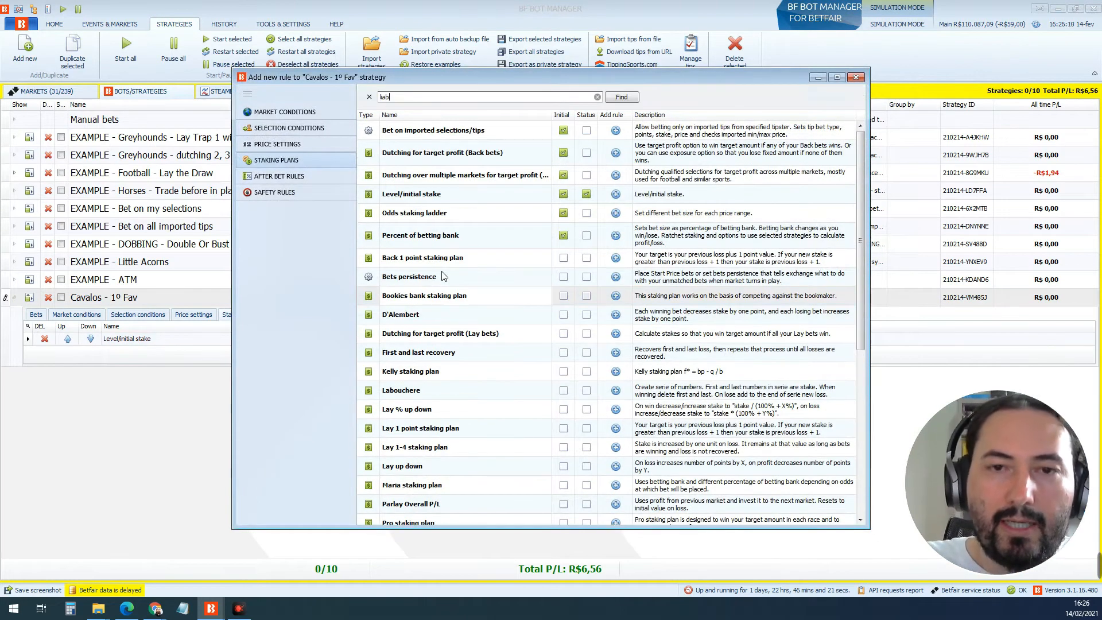
{"action": "type", "text": "liabil"}
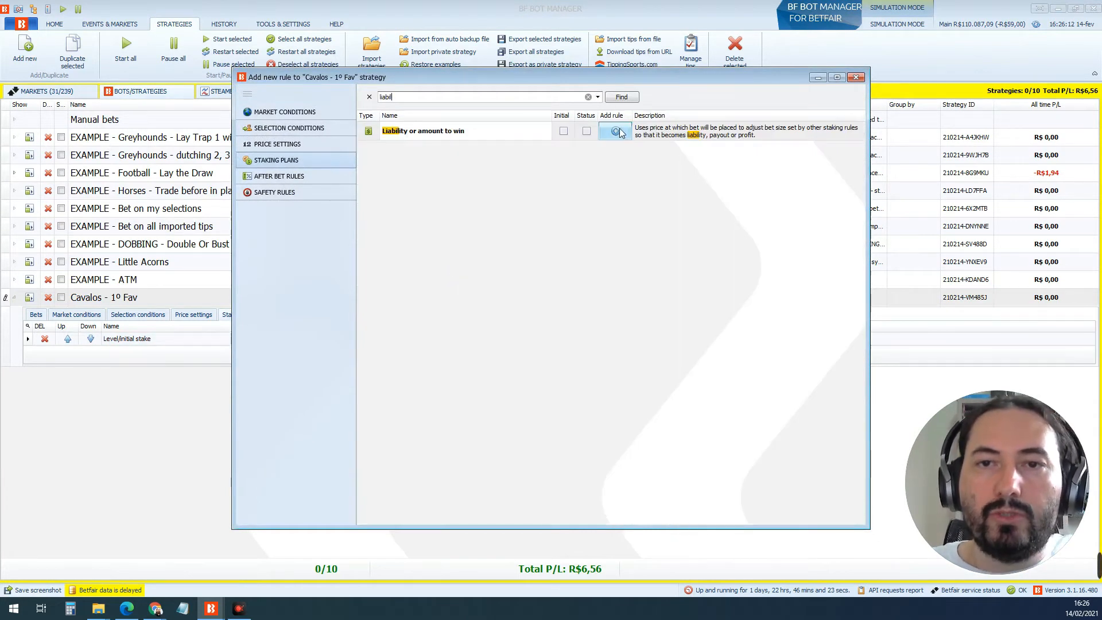
{"action": "left_click", "coordinate": [615, 132]}
{"action": "left_click", "coordinate": [430, 272]}
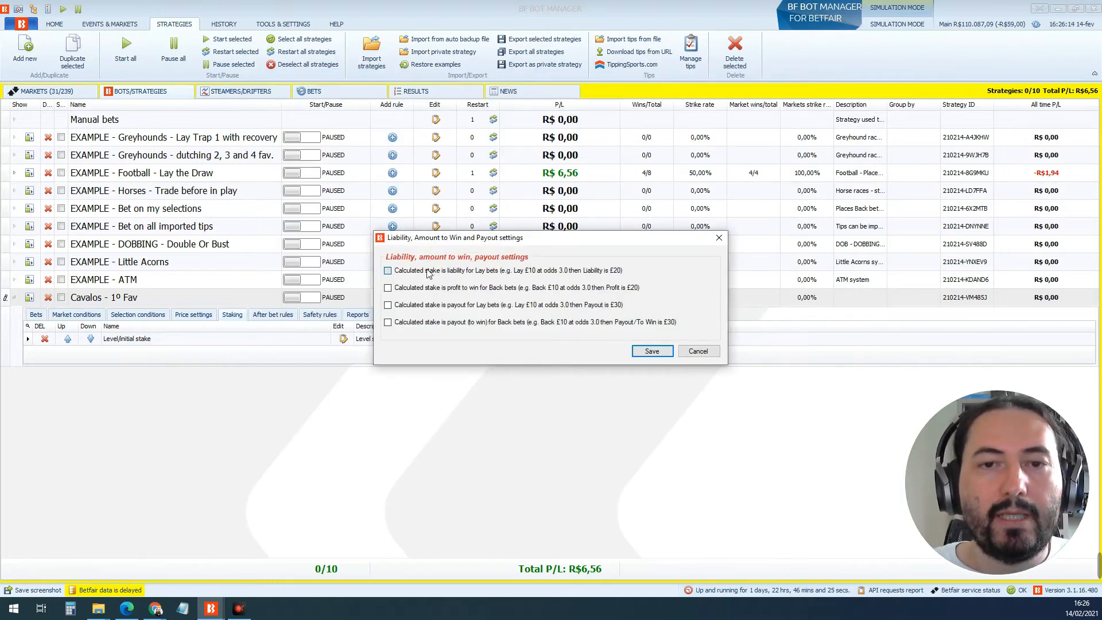
{"action": "left_click", "coordinate": [652, 351]}
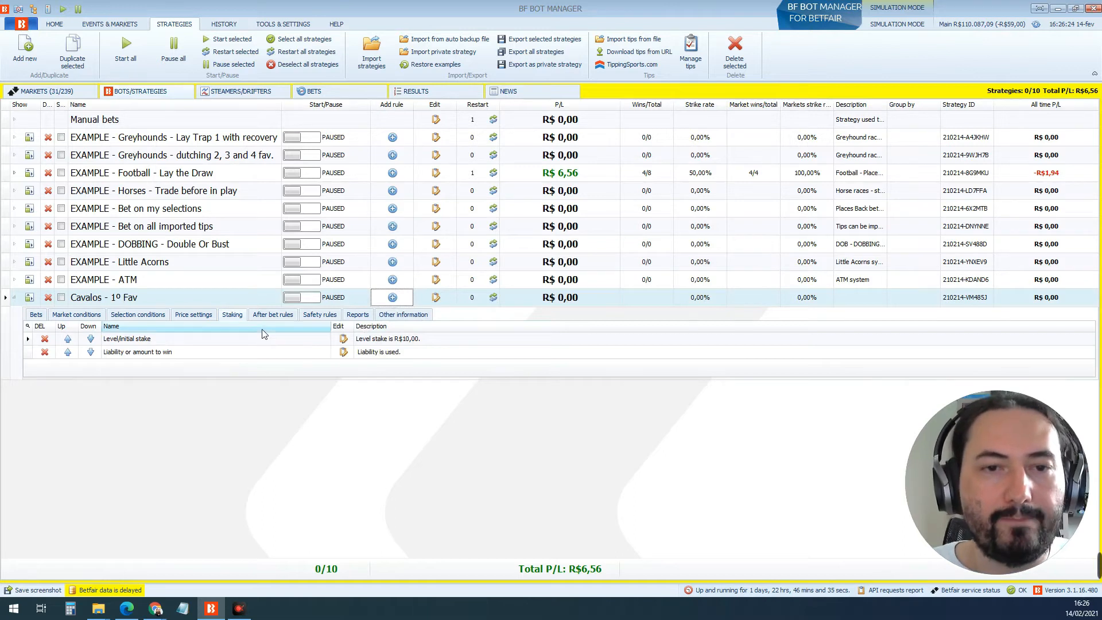
Step: Check the safety and staking rules of Cavalos - 1º Fav and start the strategy
{"action": "left_click", "coordinate": [319, 315]}
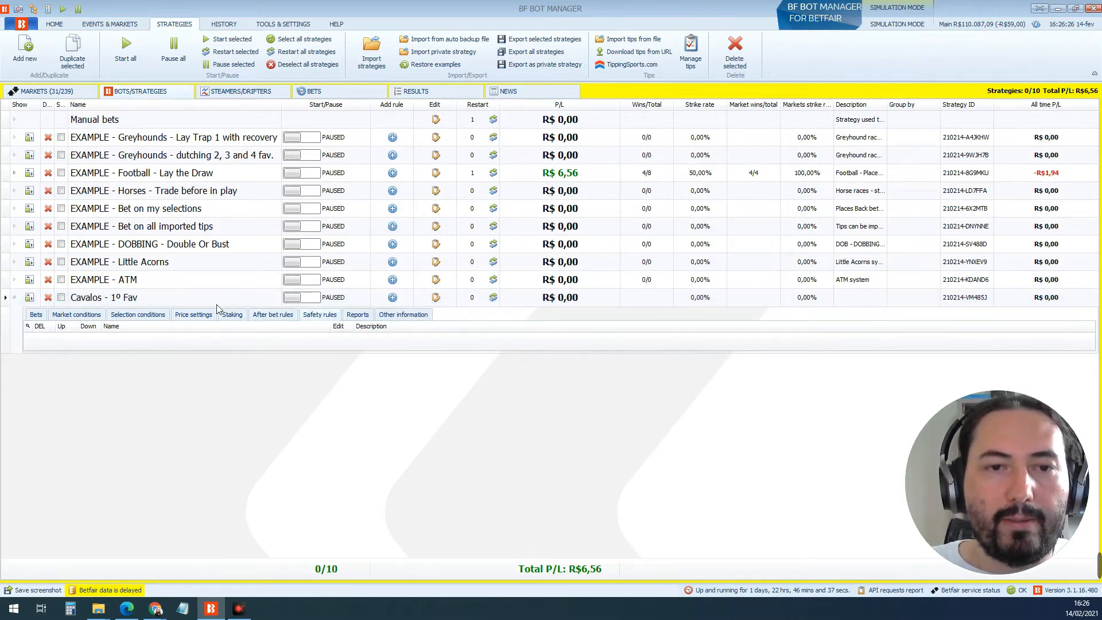
{"action": "left_click", "coordinate": [234, 317]}
{"action": "left_click", "coordinate": [294, 298]}
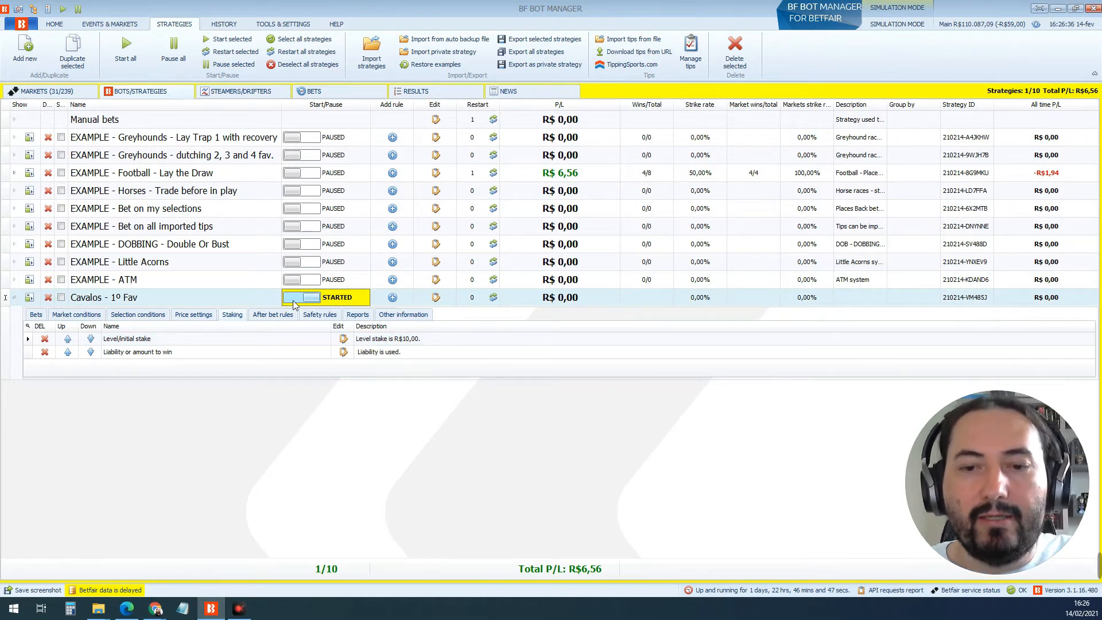
Step: Delete the Galgos auto load setting and create a new Horse Racing one named Cavalos
{"action": "left_click", "coordinate": [19, 9]}
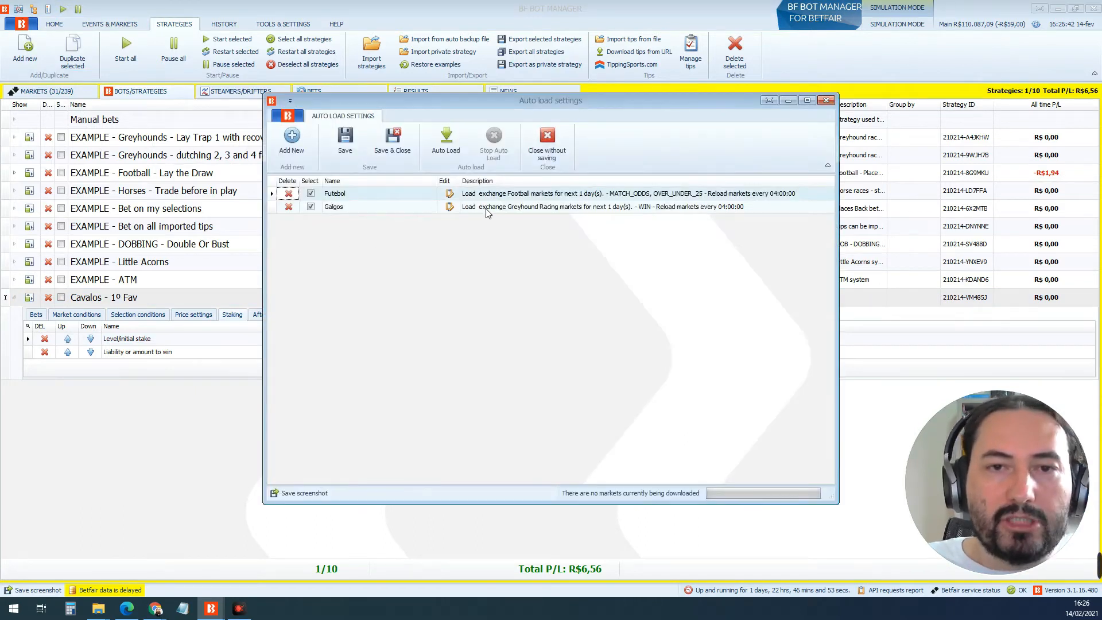
{"action": "left_click", "coordinate": [288, 208]}
{"action": "left_click", "coordinate": [291, 139]}
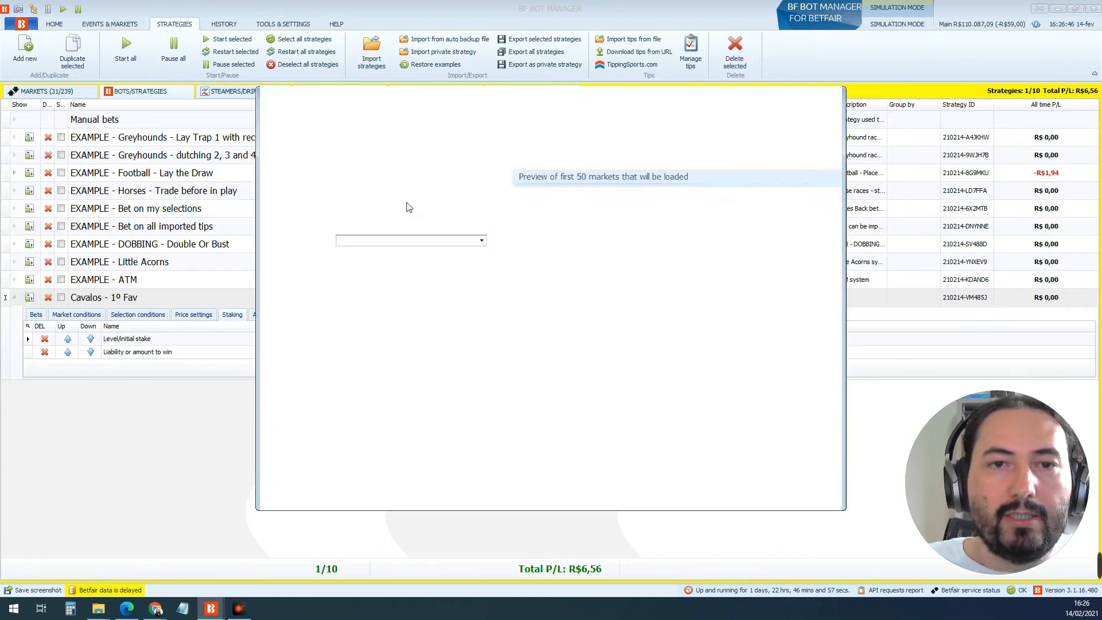
{"action": "left_click", "coordinate": [360, 177]}
{"action": "type", "text": "Ca"}
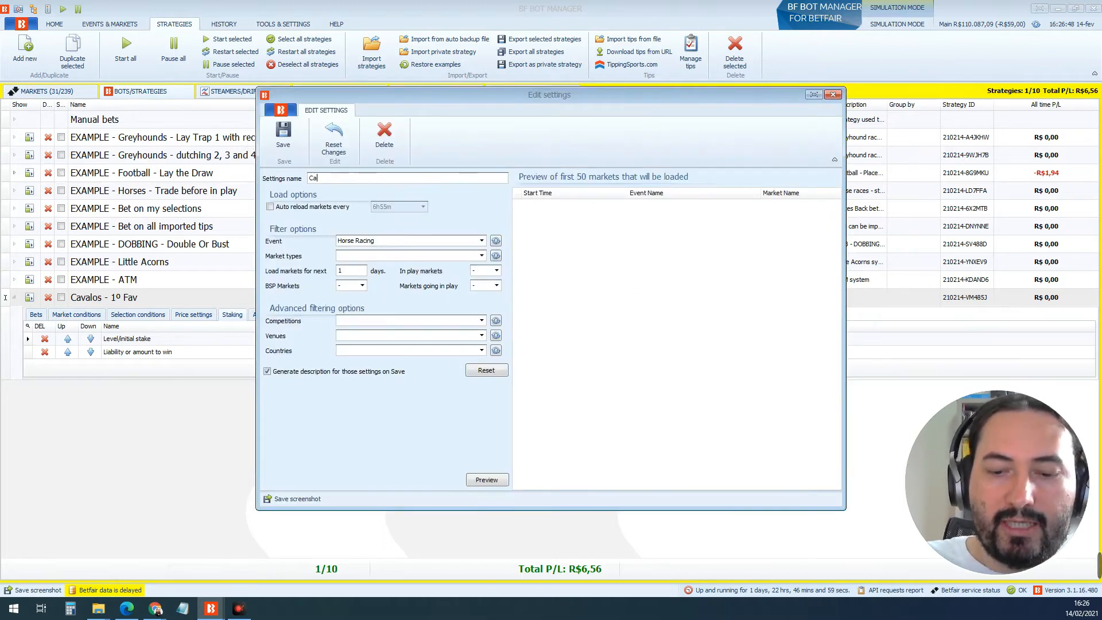
{"action": "type", "text": "valos"}
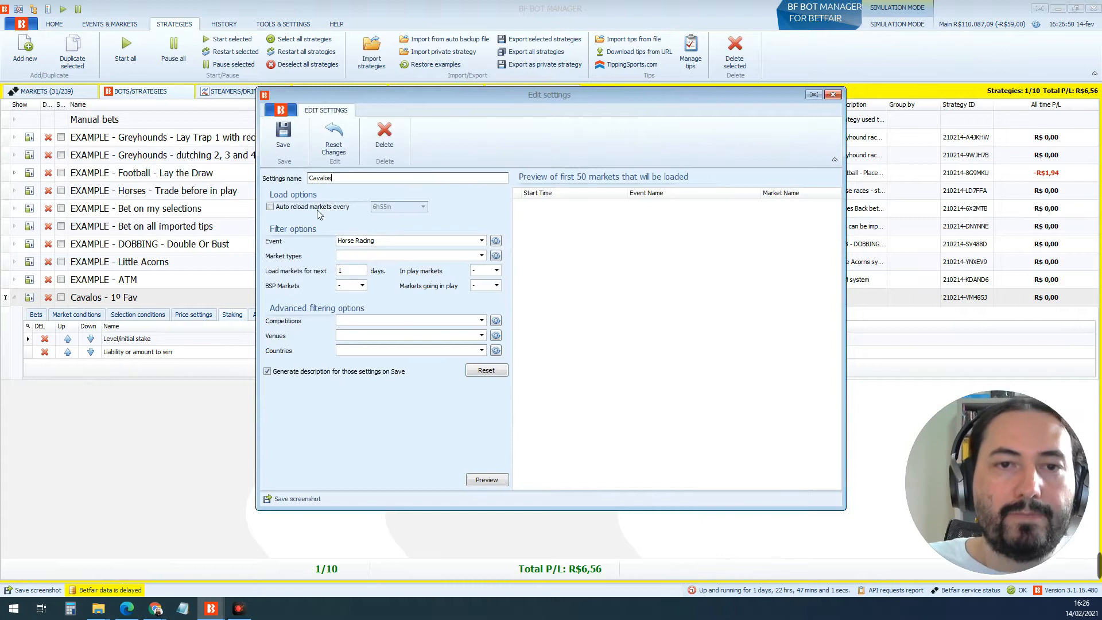
Step: Set Cavalos to auto reload markets every 4h0m with market type WIN, and save the auto load settings
{"action": "left_click", "coordinate": [317, 207]}
{"action": "left_click", "coordinate": [422, 207]}
{"action": "left_click", "coordinate": [421, 243]}
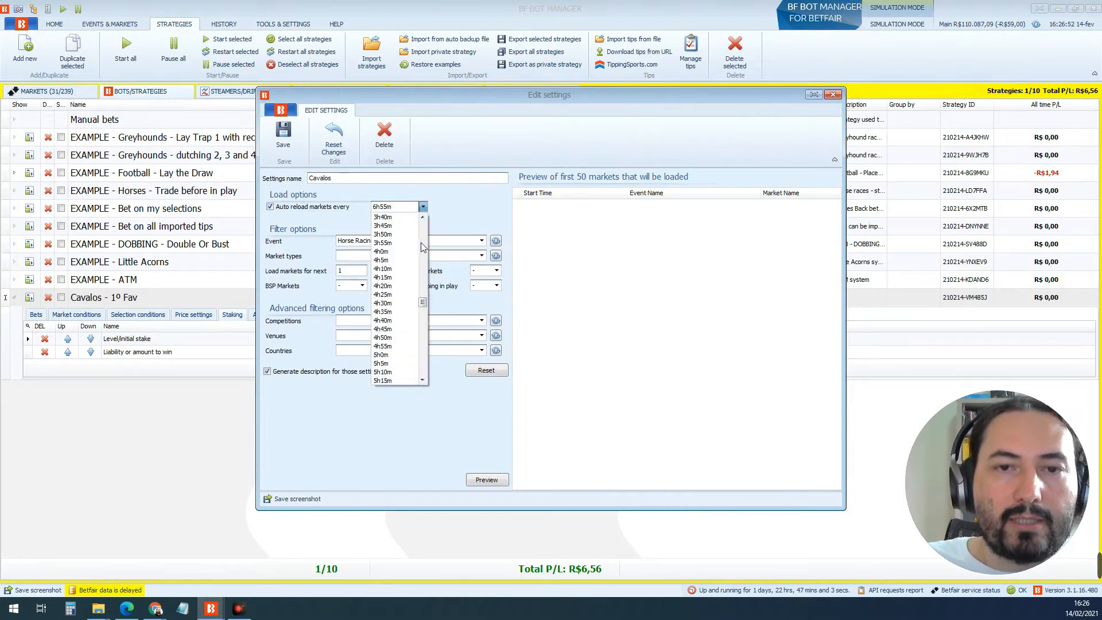
{"action": "left_click", "coordinate": [382, 251]}
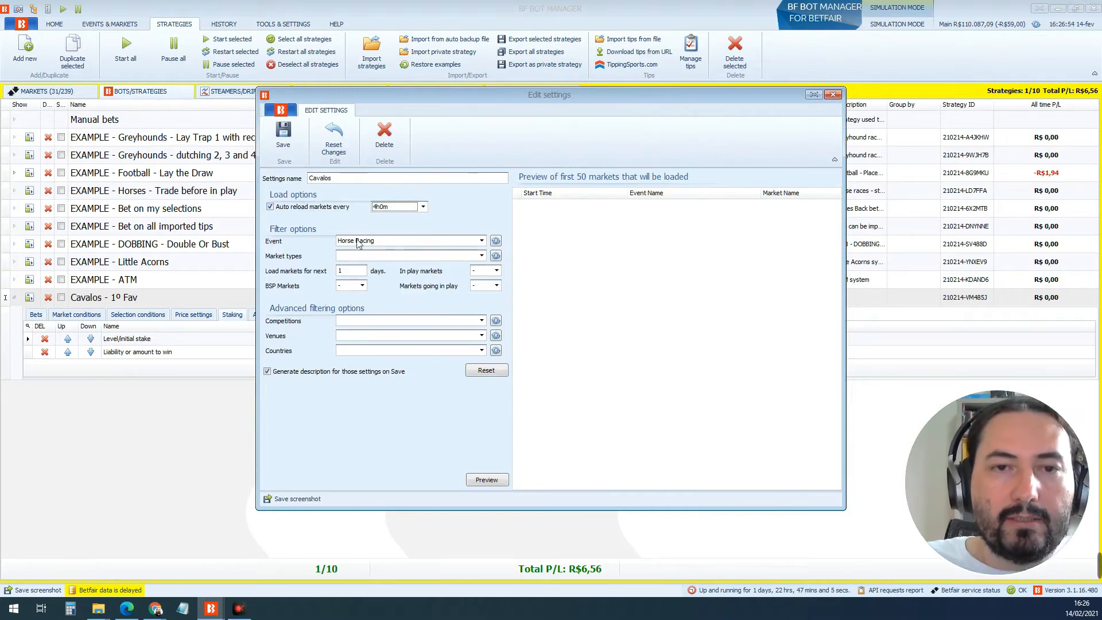
{"action": "left_click", "coordinate": [482, 255]}
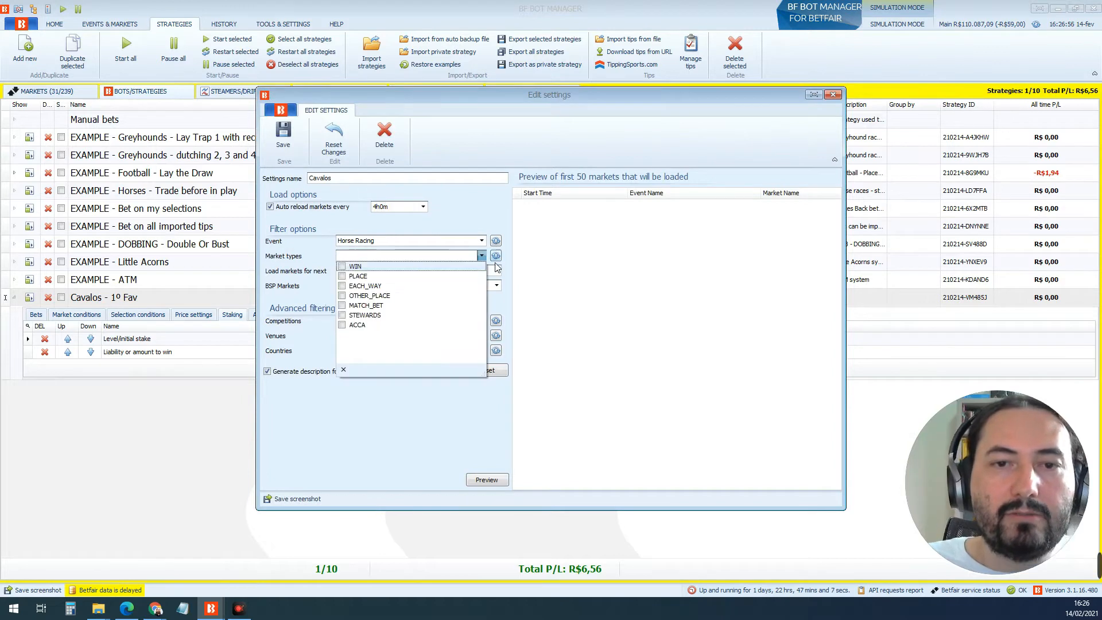
{"action": "left_click", "coordinate": [571, 326]}
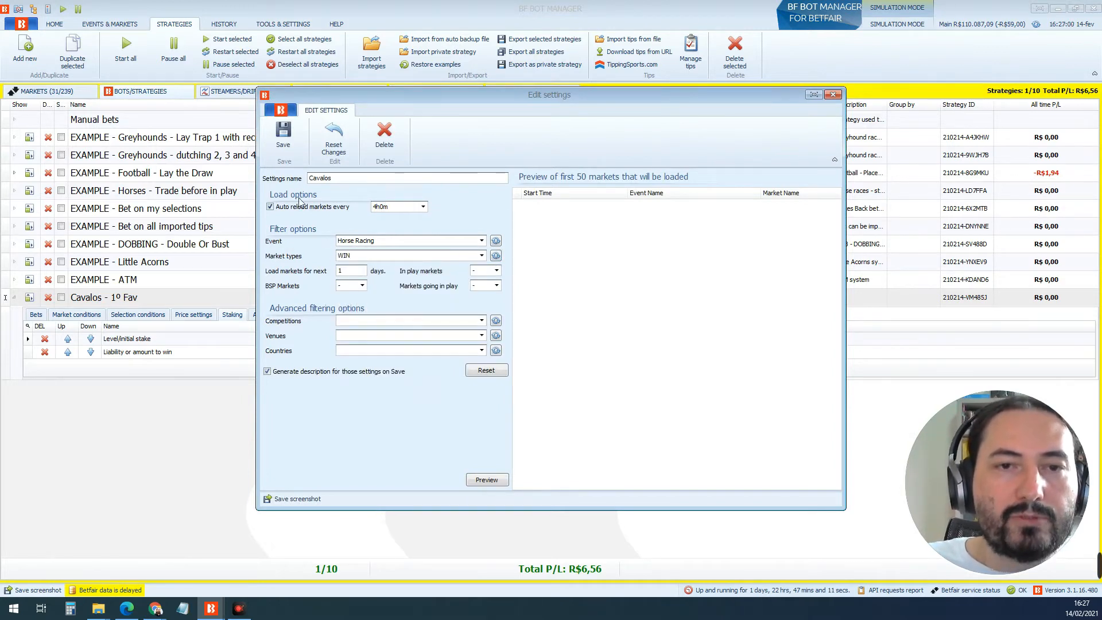
{"action": "left_click", "coordinate": [284, 137]}
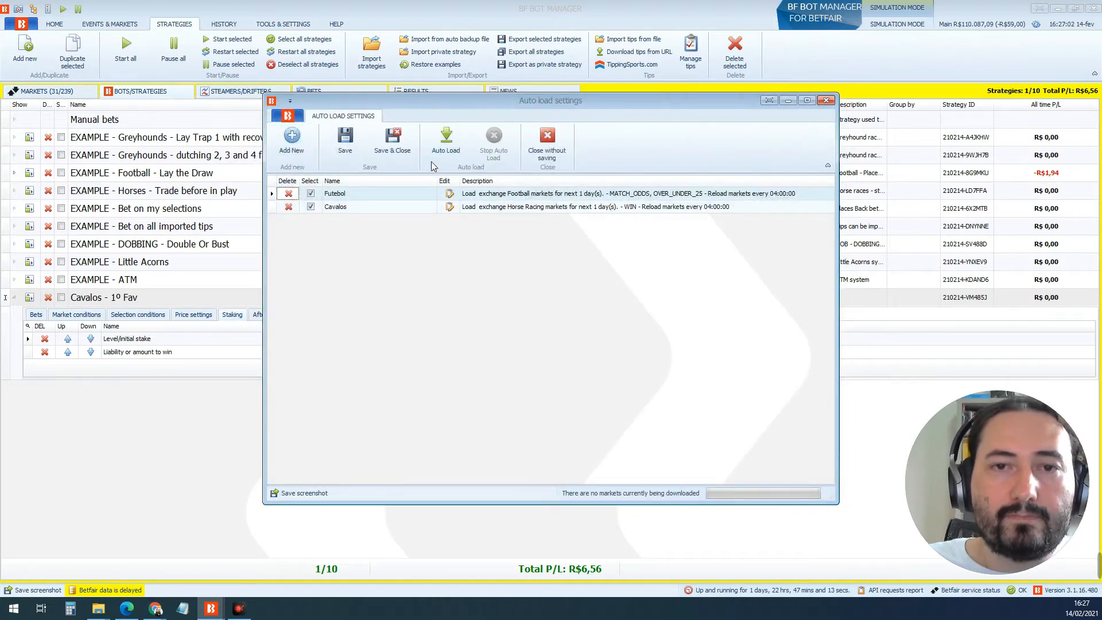
{"action": "left_click", "coordinate": [406, 144]}
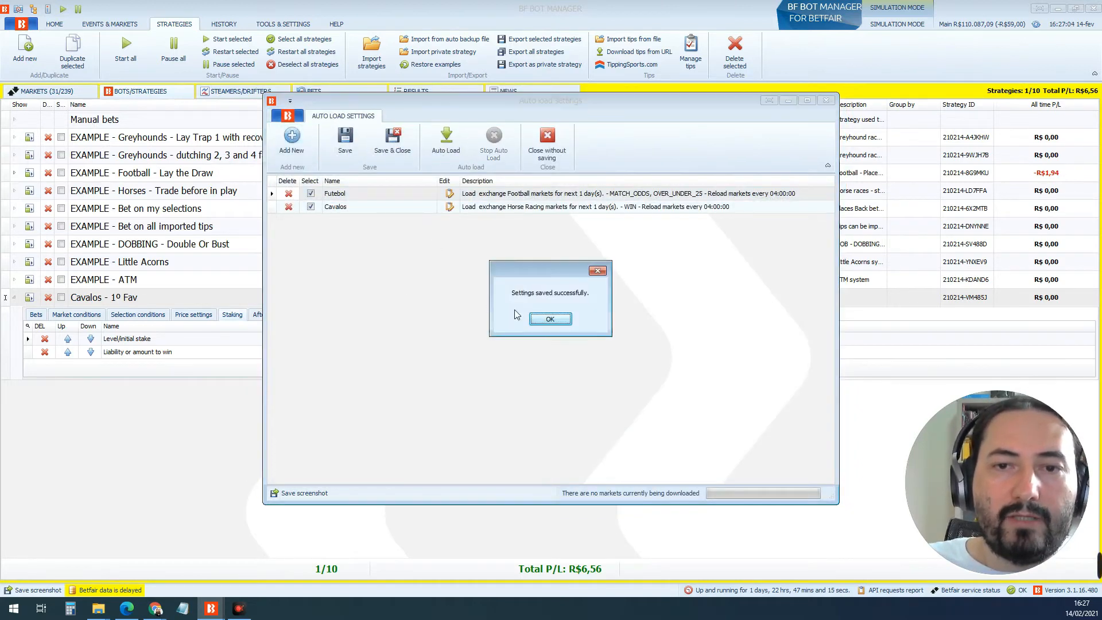
{"action": "left_click", "coordinate": [550, 320]}
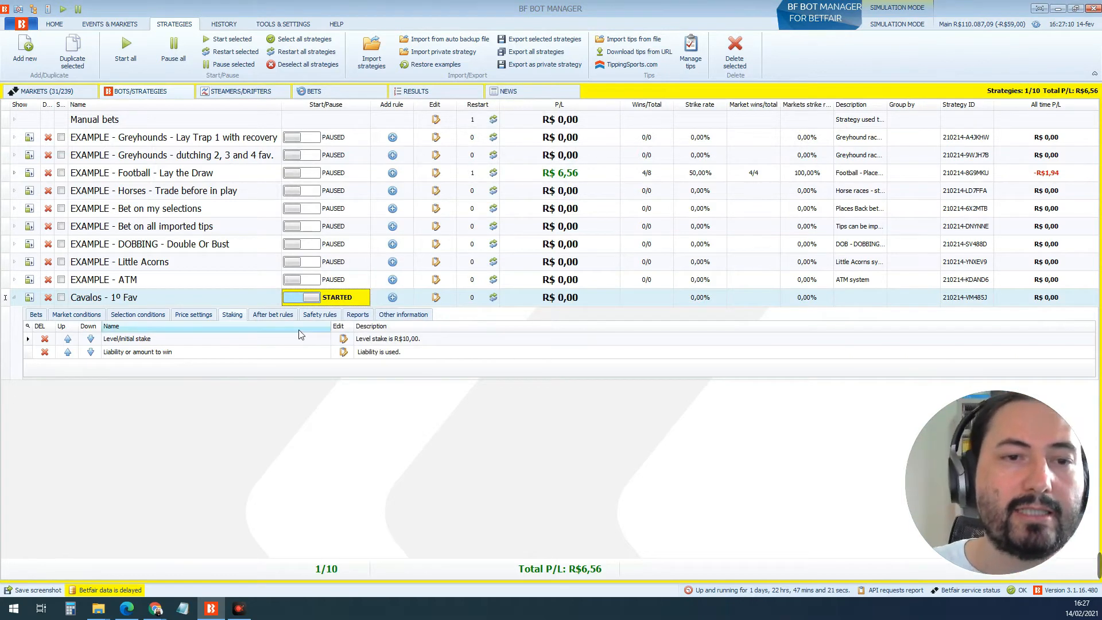
Step: Check the Cavalos - 1º Fav reports and switch its Country filter to not allow betting on events in Australia
{"action": "left_click", "coordinate": [358, 320]}
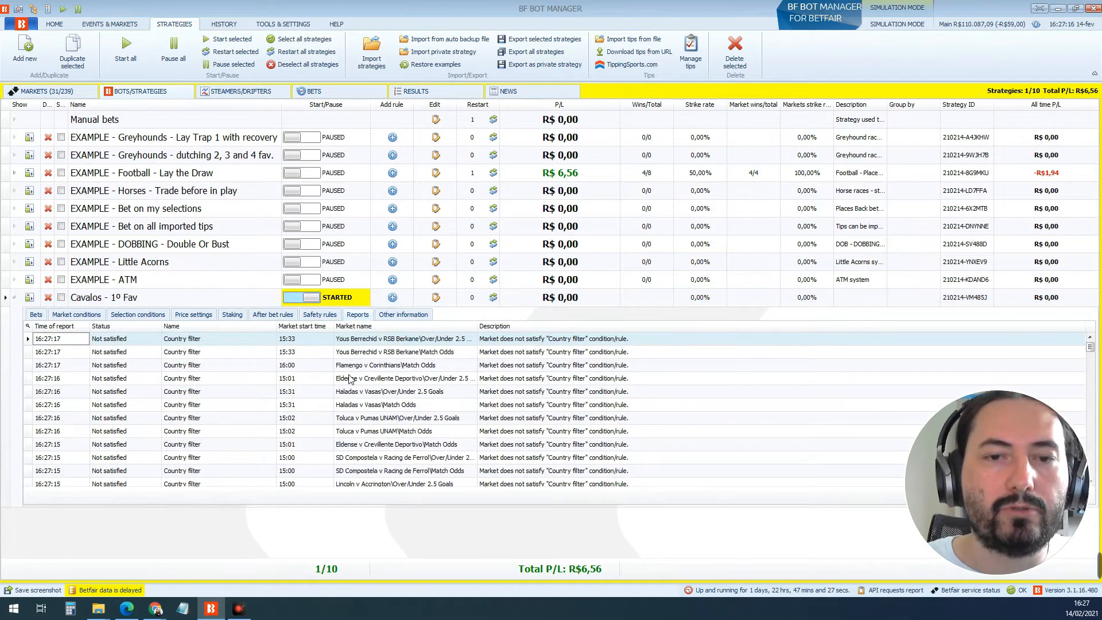
{"action": "left_click", "coordinate": [100, 317]}
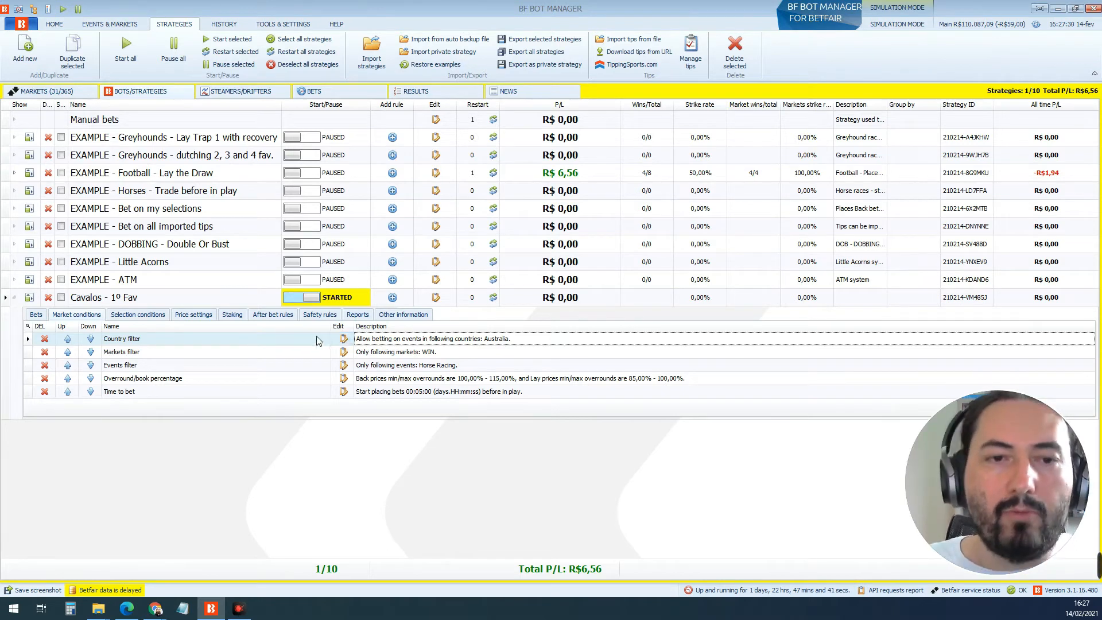
{"action": "left_click", "coordinate": [342, 341]}
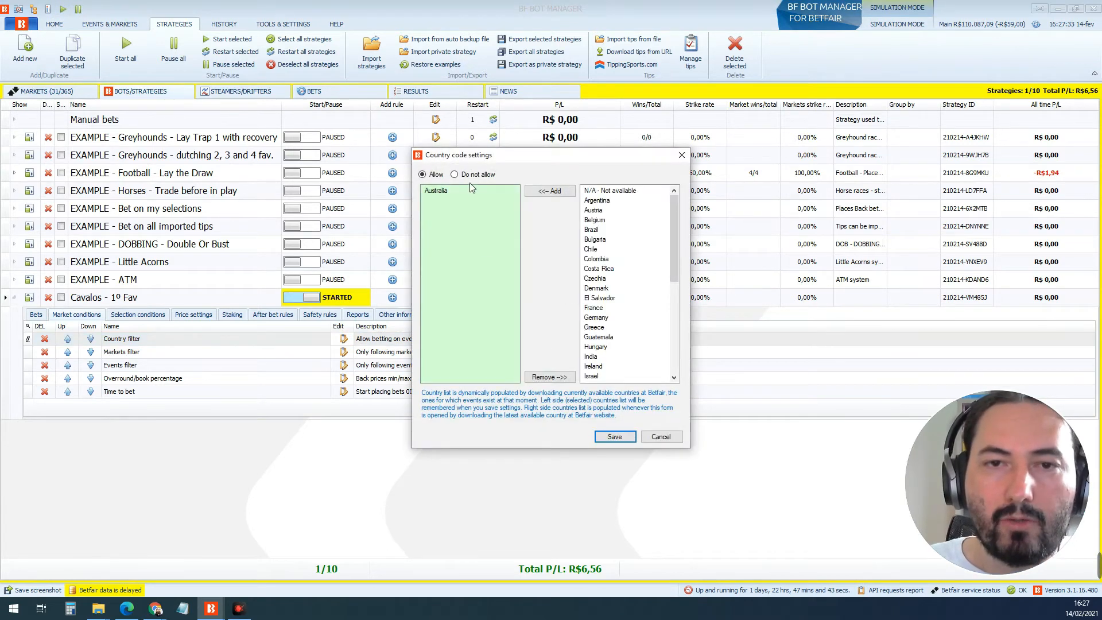
{"action": "left_click", "coordinate": [463, 177]}
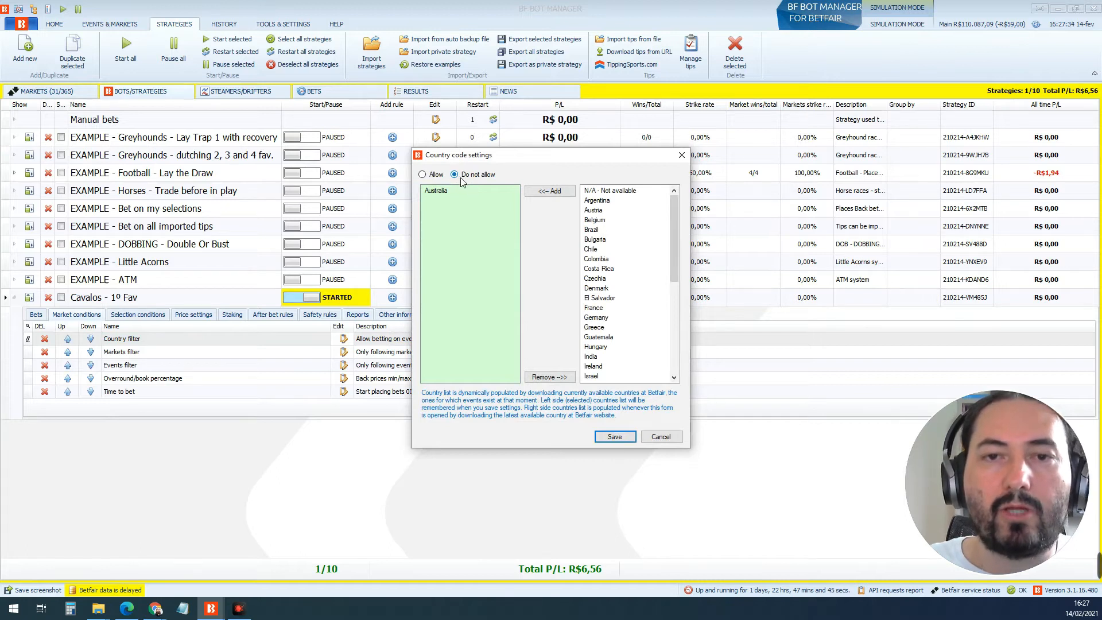
{"action": "left_click", "coordinate": [614, 436]}
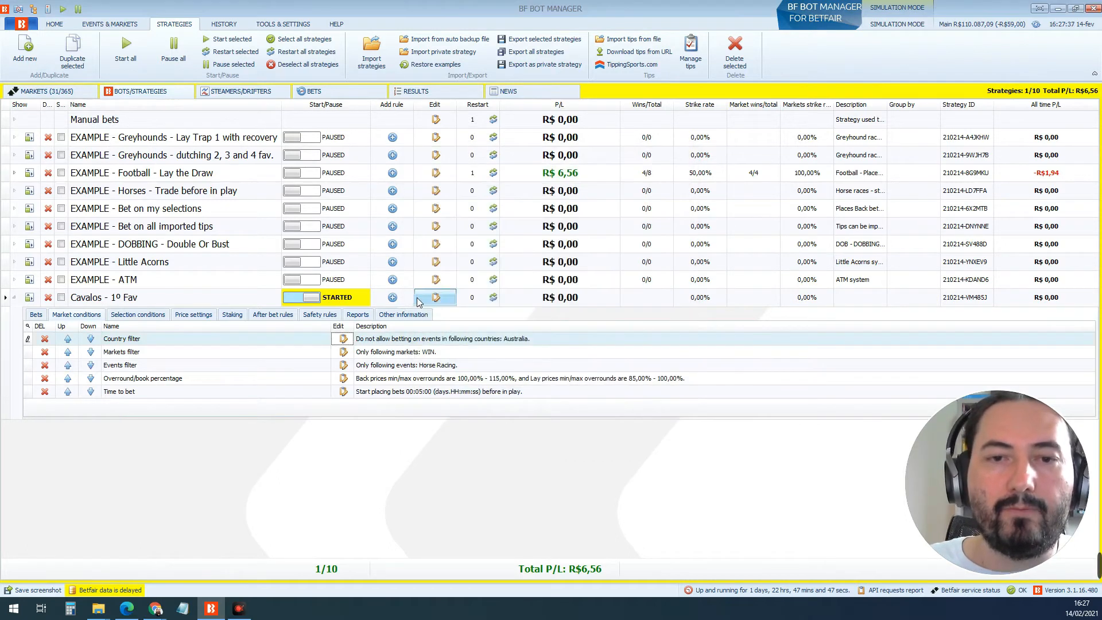
Step: Review the reports, placed bets and market conditions of the running Cavalos - 1º Fav strategy
{"action": "left_click", "coordinate": [356, 316]}
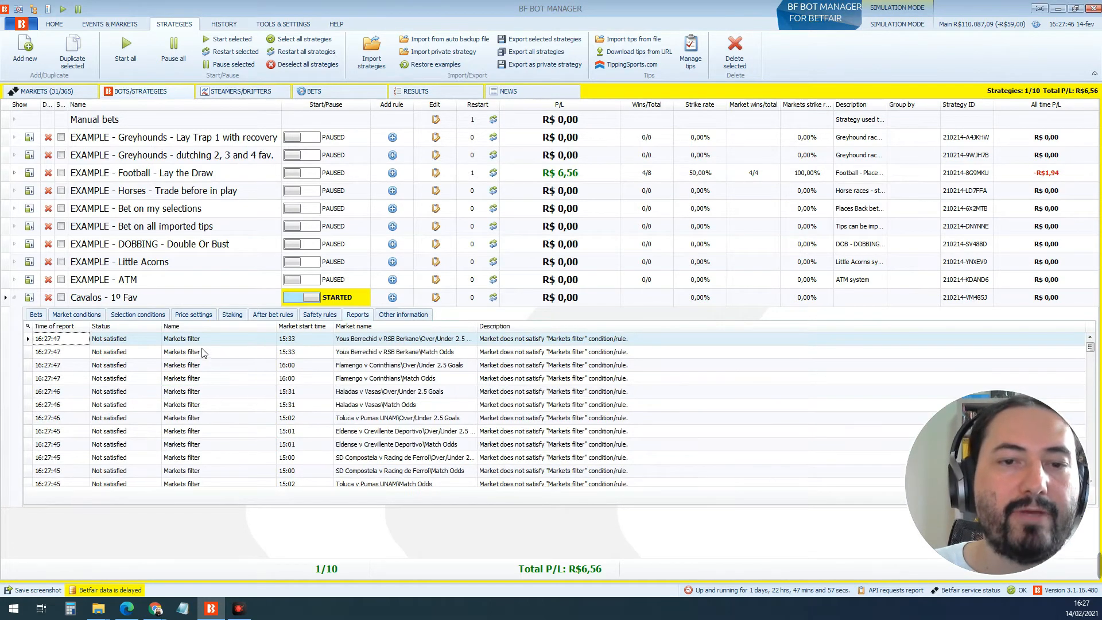
{"action": "left_click", "coordinate": [60, 315]}
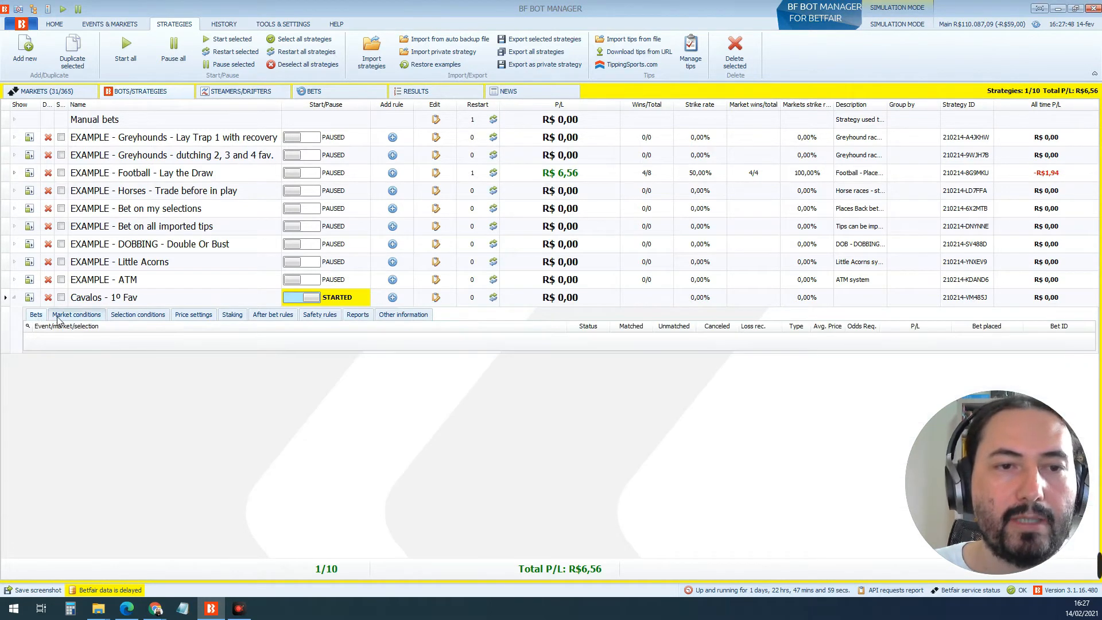
{"action": "left_click", "coordinate": [44, 317]}
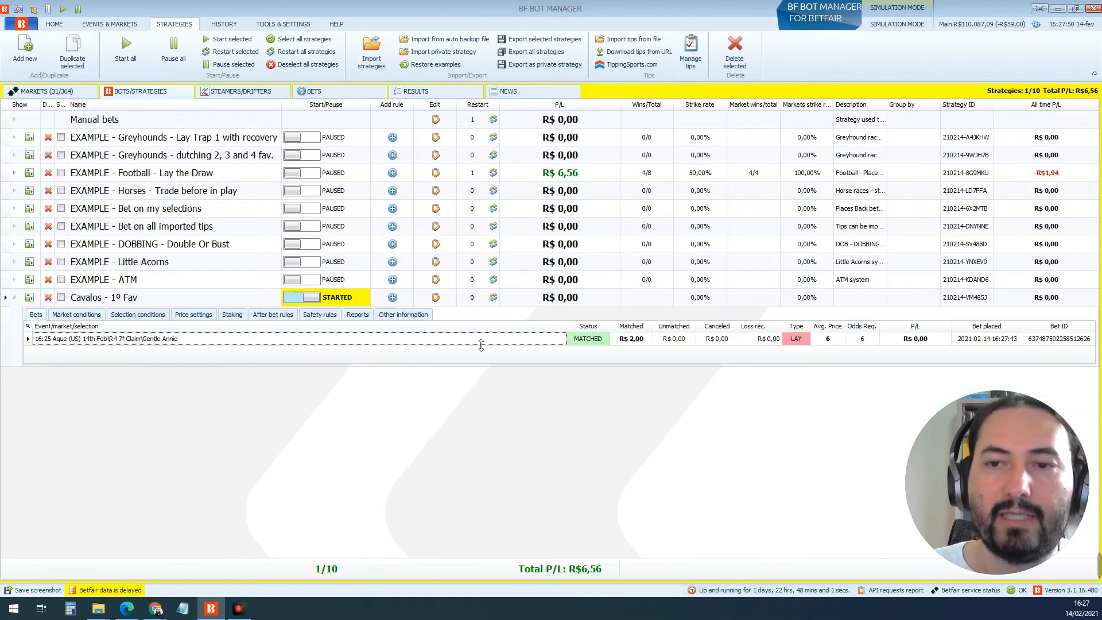
{"action": "left_click", "coordinate": [81, 315]}
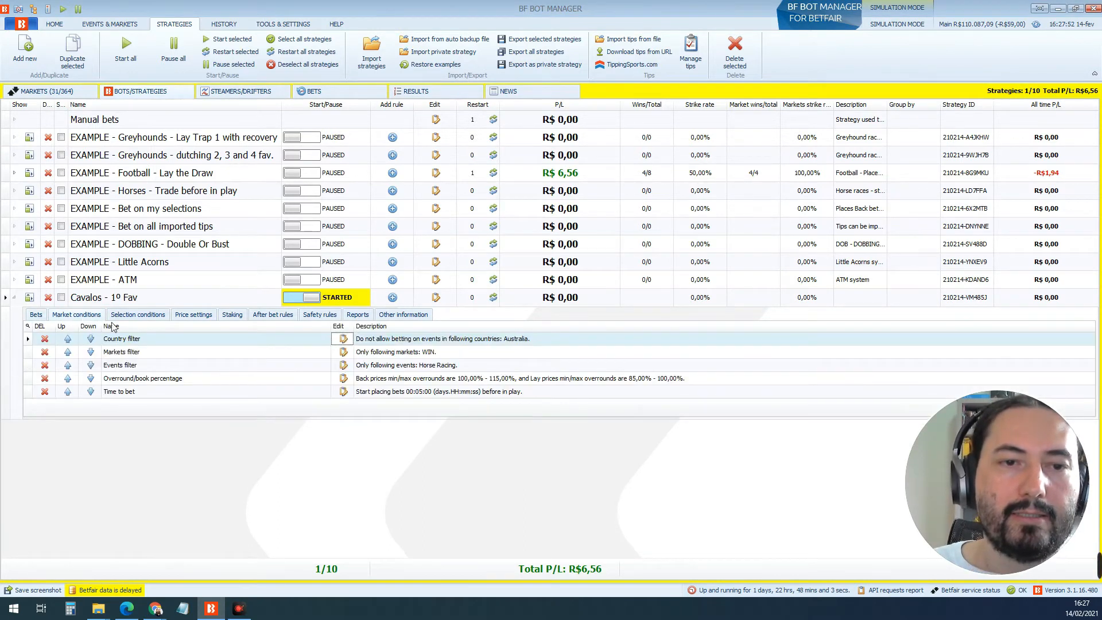
{"action": "left_click", "coordinate": [200, 379]}
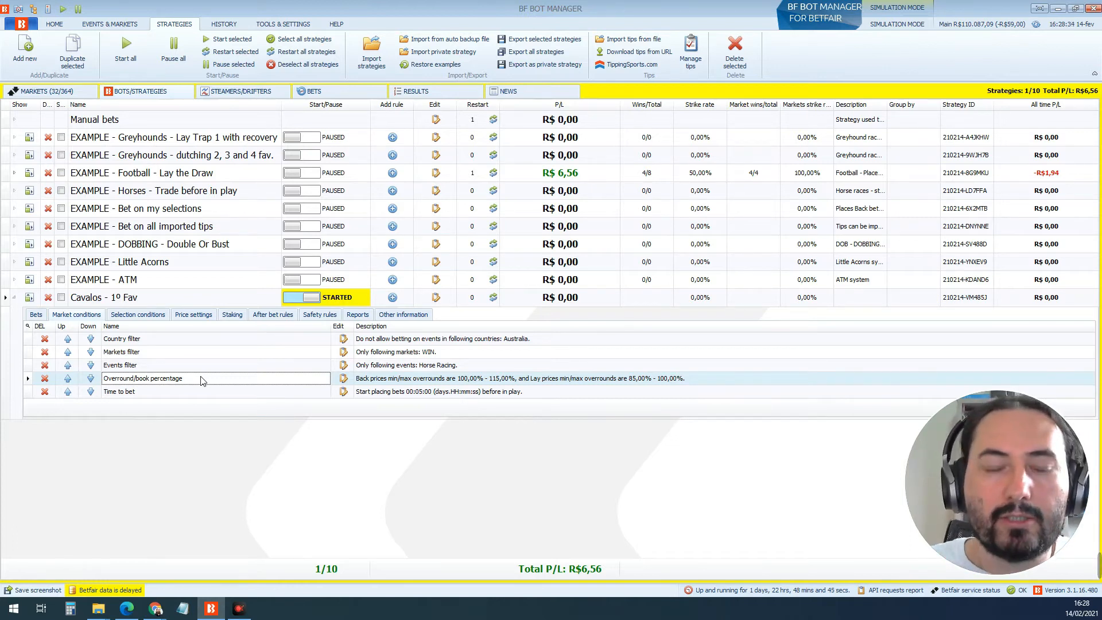
Step: Find the Unsettled markets rule and add it to the Cavalos - 1º Fav strategy
{"action": "left_click", "coordinate": [393, 297]}
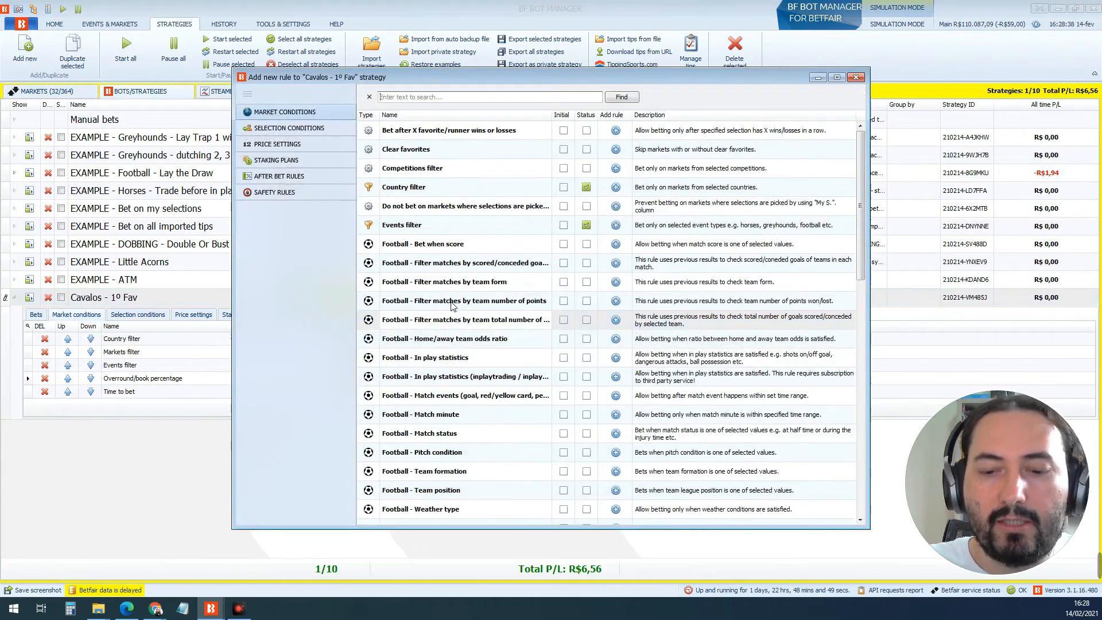
{"action": "type", "text": "uns"}
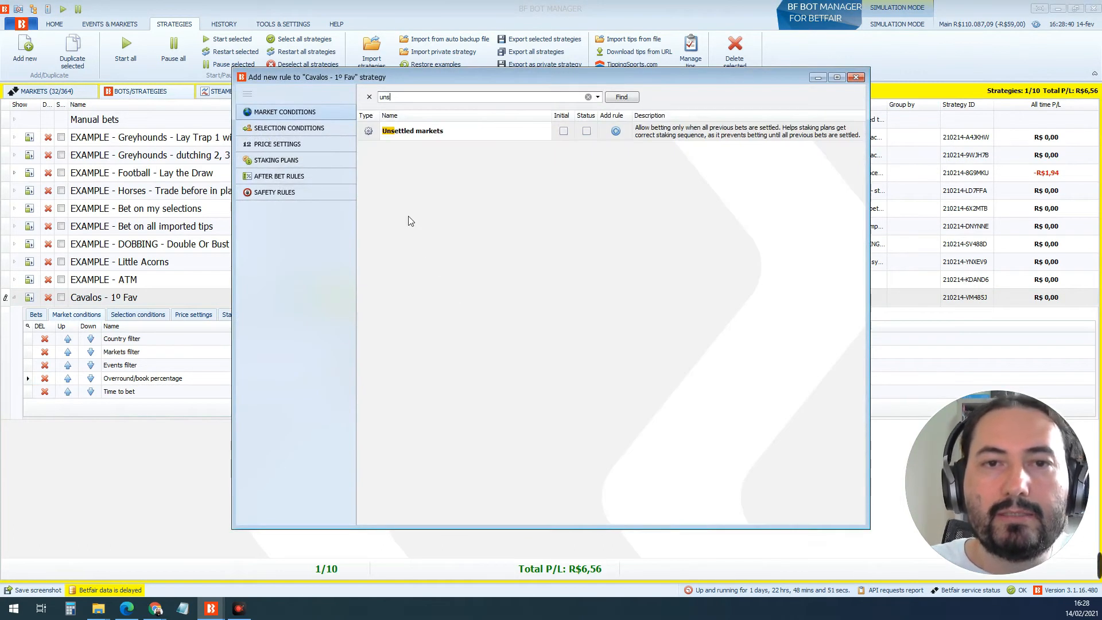
{"action": "left_click", "coordinate": [616, 130]}
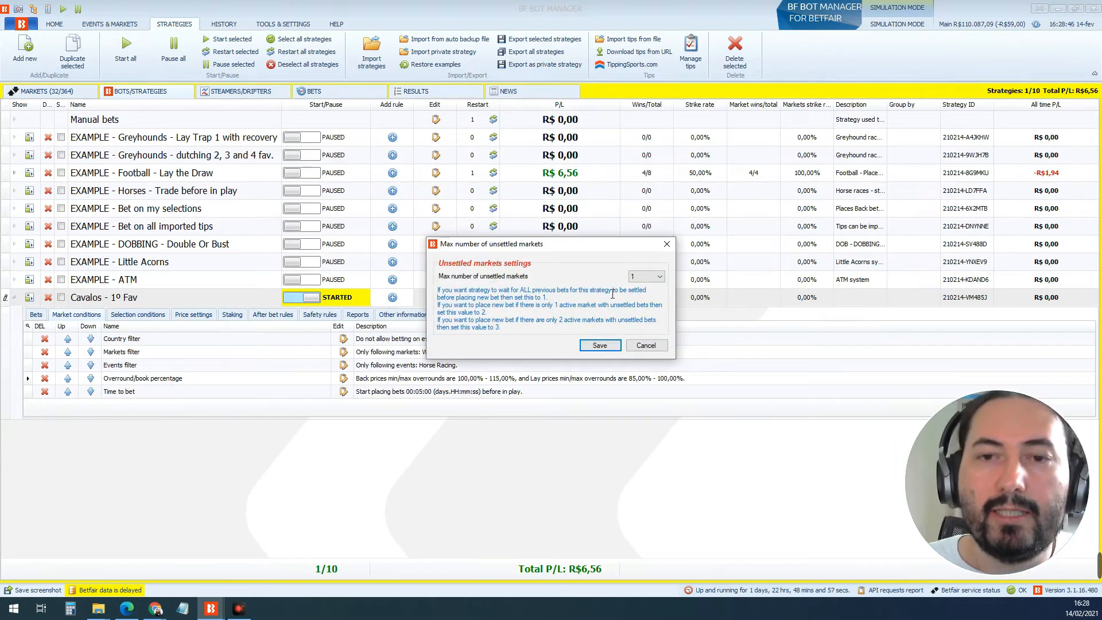
{"action": "left_click", "coordinate": [645, 278]}
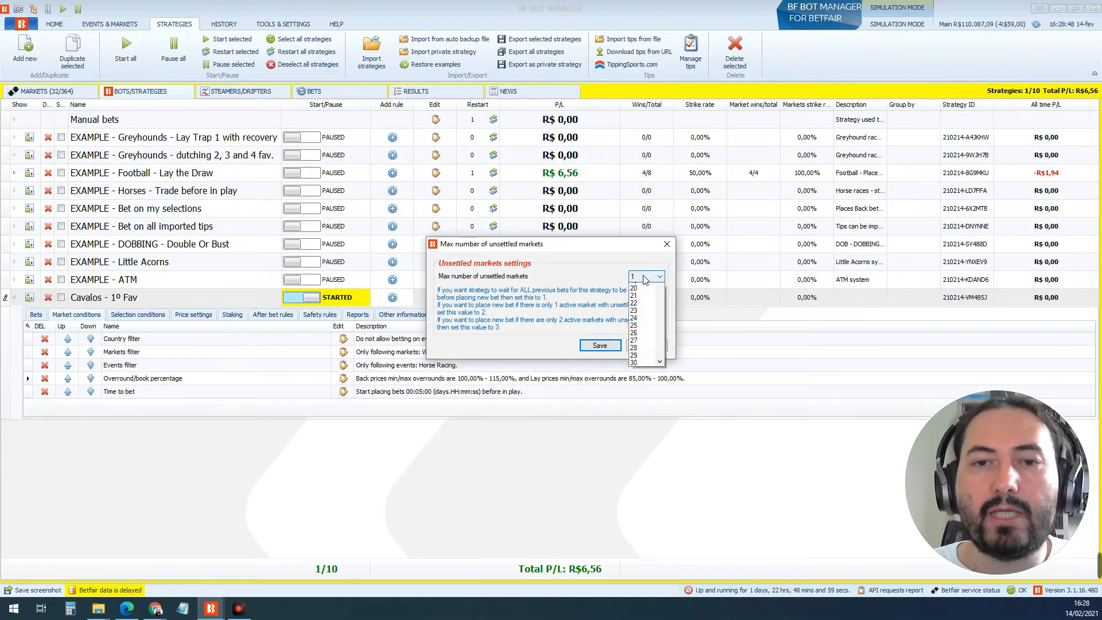
{"action": "left_click", "coordinate": [645, 278]}
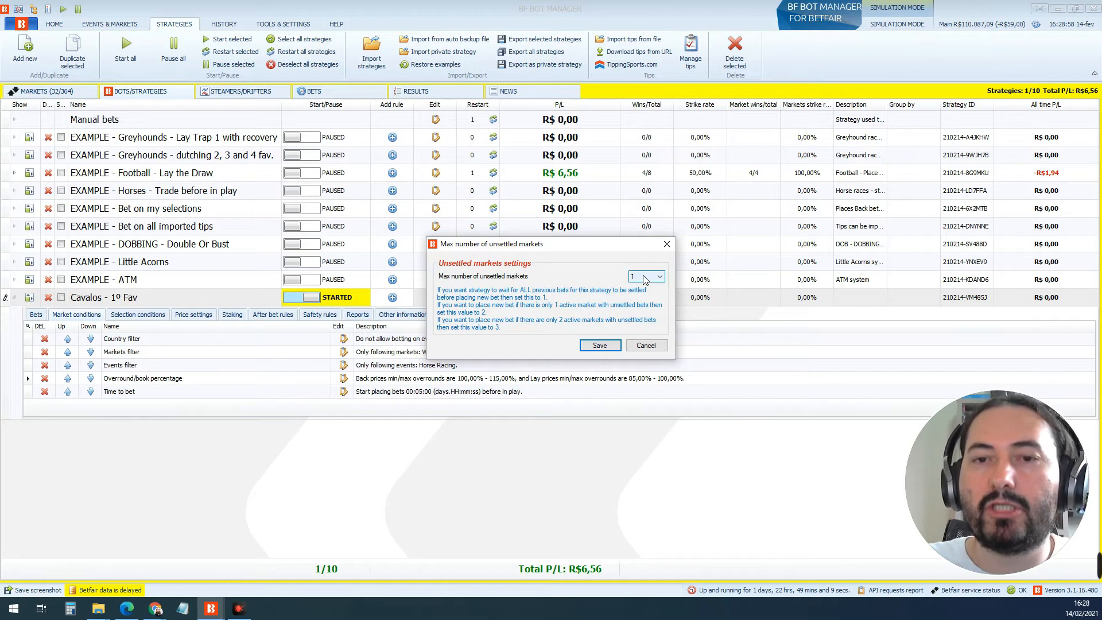
Step: Try a maximum of 5 and then 10 unsettled markets in the Unsettled markets rule
{"action": "left_click", "coordinate": [643, 279]}
{"action": "key", "text": "5"}
{"action": "left_click", "coordinate": [644, 280]}
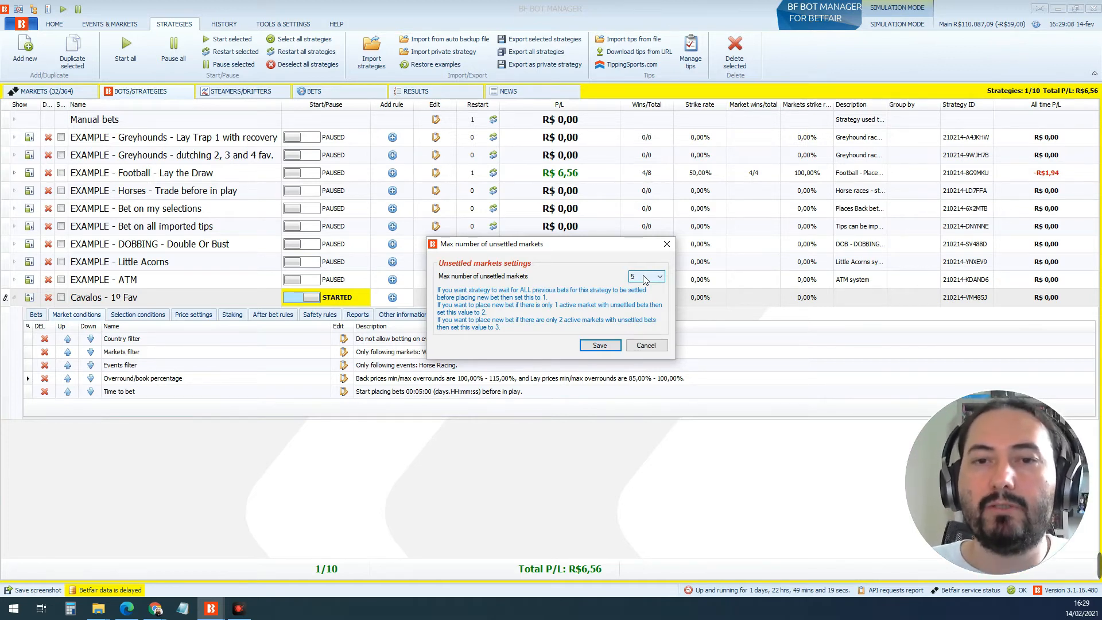
{"action": "left_click", "coordinate": [644, 280]}
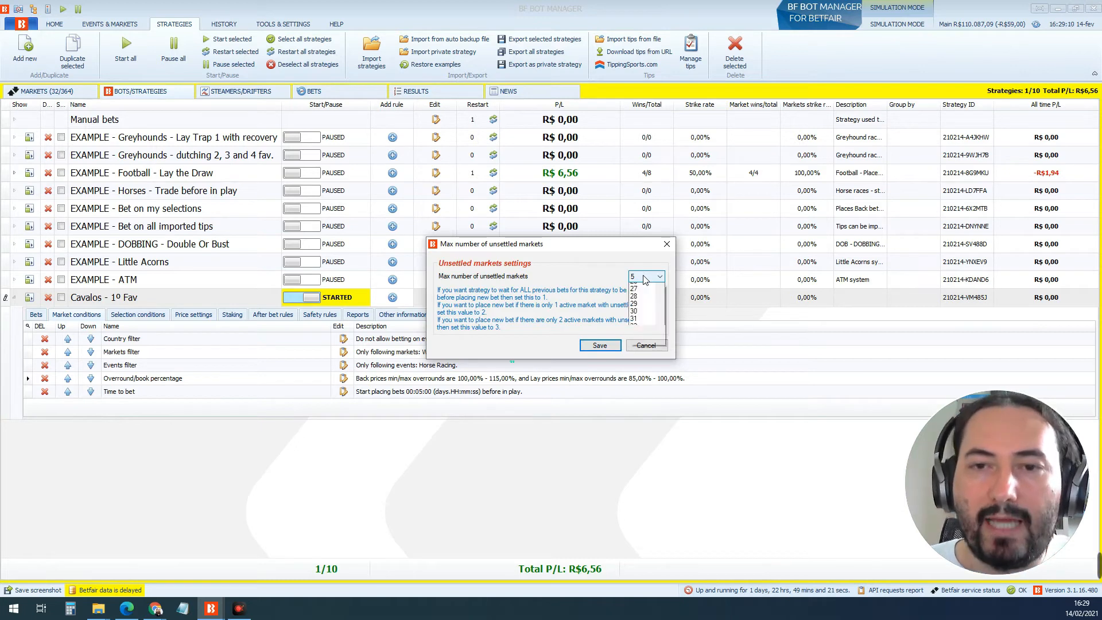
{"action": "type", "text": "10"}
{"action": "key", "text": "Return"}
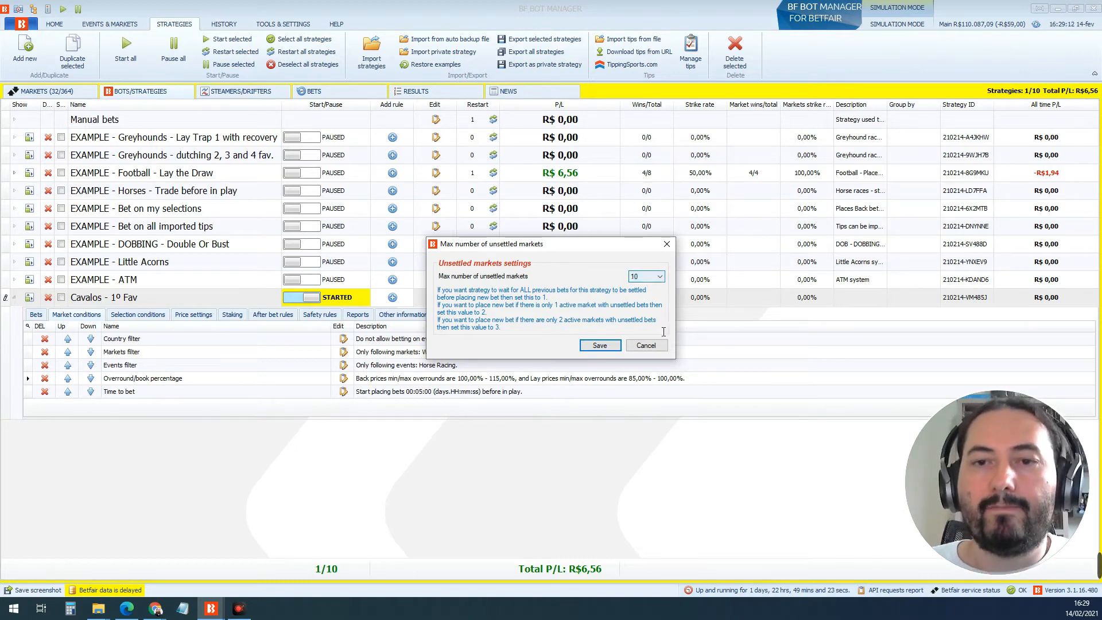
Step: Set the max number of unsettled markets to 1 and save the rule
{"action": "left_click", "coordinate": [659, 276]}
{"action": "left_click", "coordinate": [661, 310]}
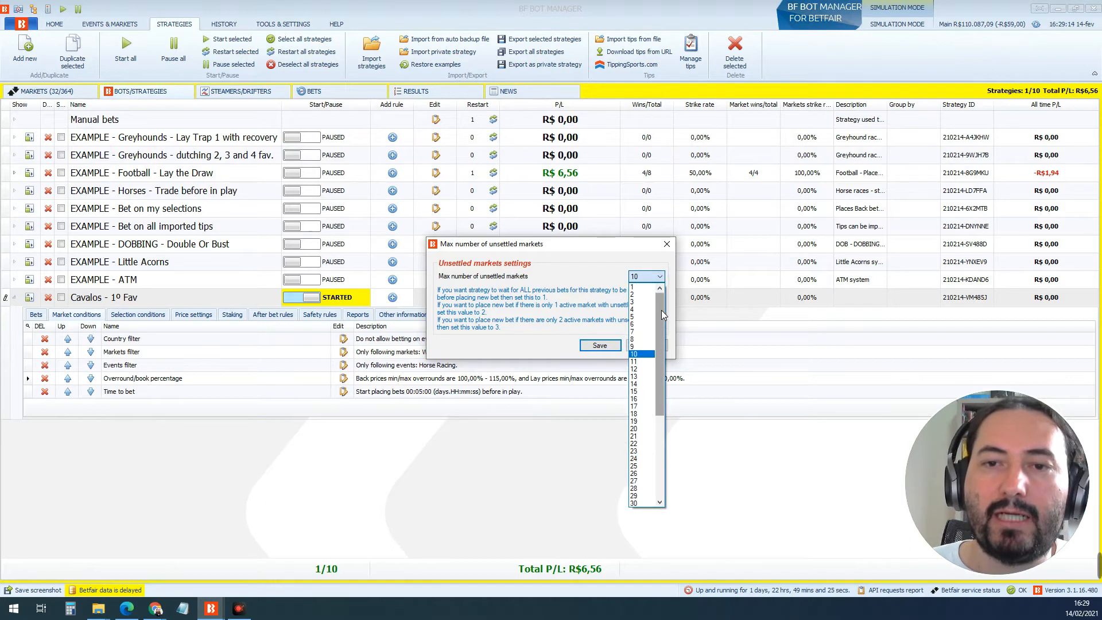
{"action": "left_click", "coordinate": [638, 280]}
{"action": "left_click", "coordinate": [641, 280]}
{"action": "left_click", "coordinate": [663, 294]}
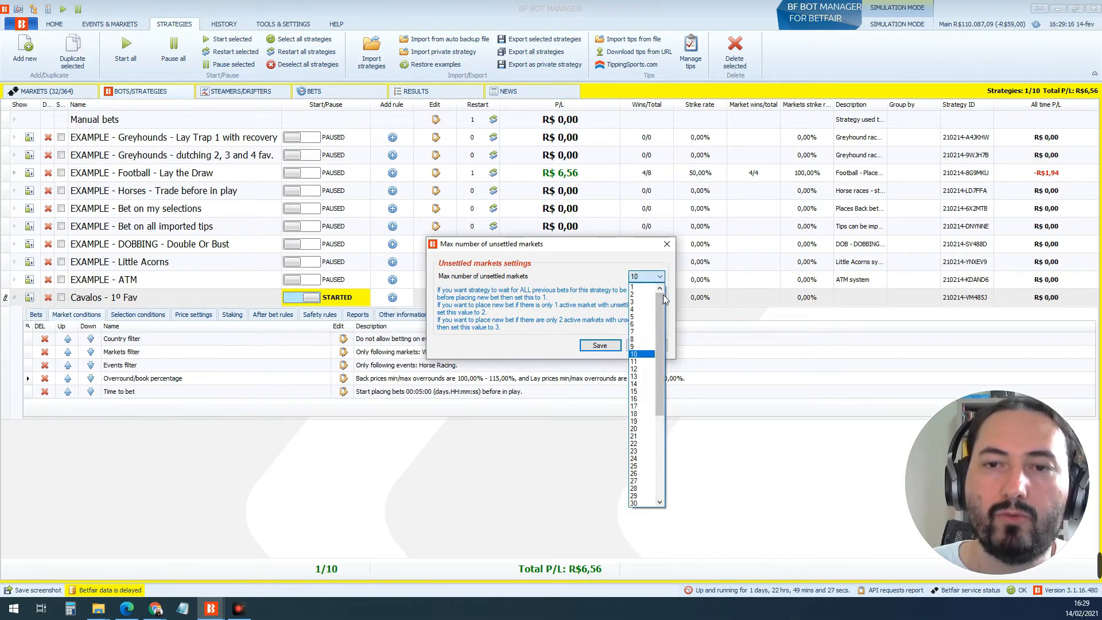
{"action": "left_click", "coordinate": [637, 287]}
{"action": "left_click", "coordinate": [600, 346]}
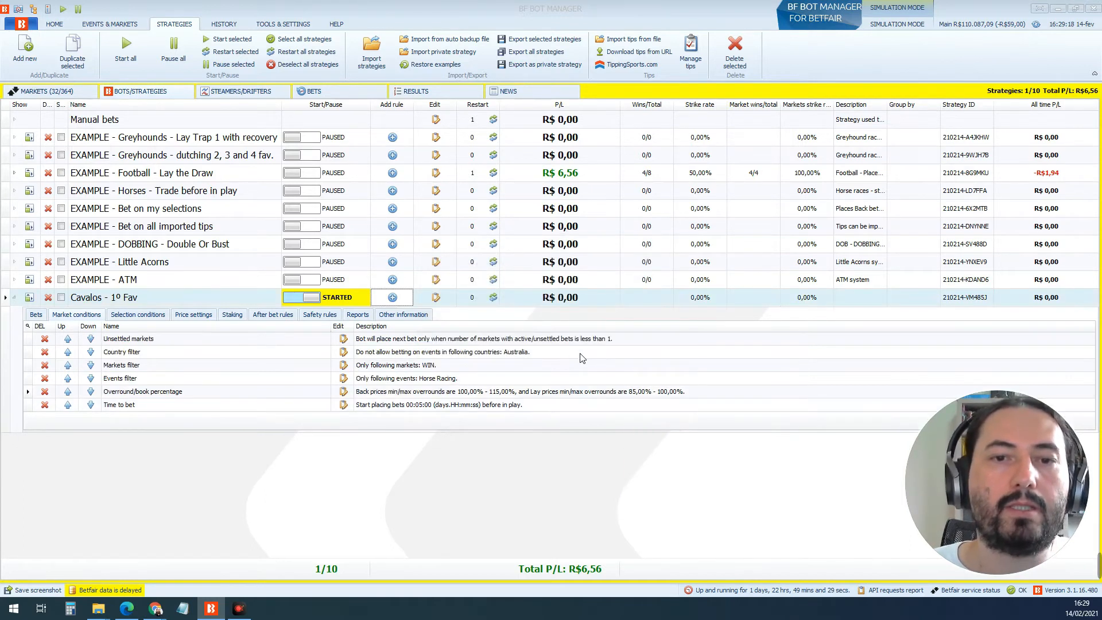
Step: Review the market conditions, reports, placed bets and selection conditions of Cavalos - 1º Fav
{"action": "left_click", "coordinate": [138, 314]}
{"action": "left_click", "coordinate": [84, 317]}
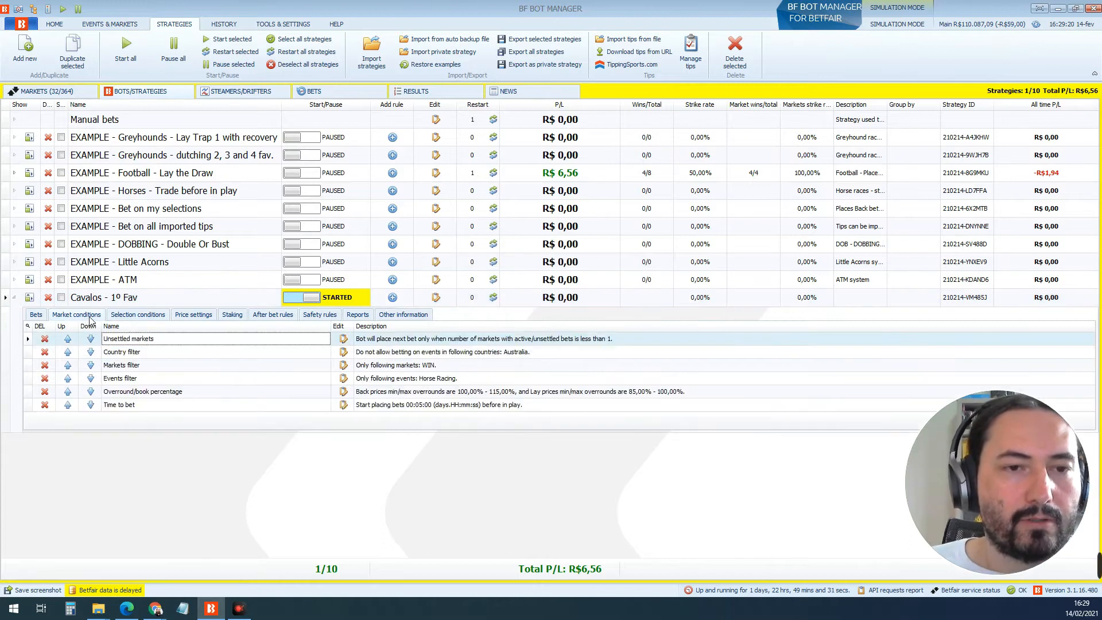
{"action": "left_click", "coordinate": [361, 315]}
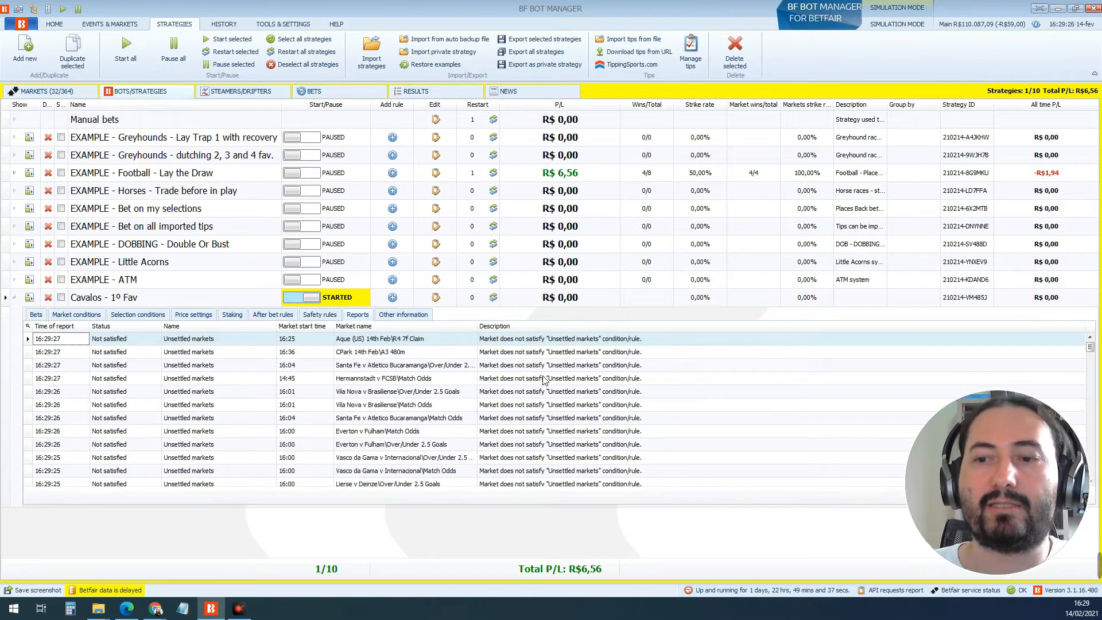
{"action": "left_click", "coordinate": [38, 315]}
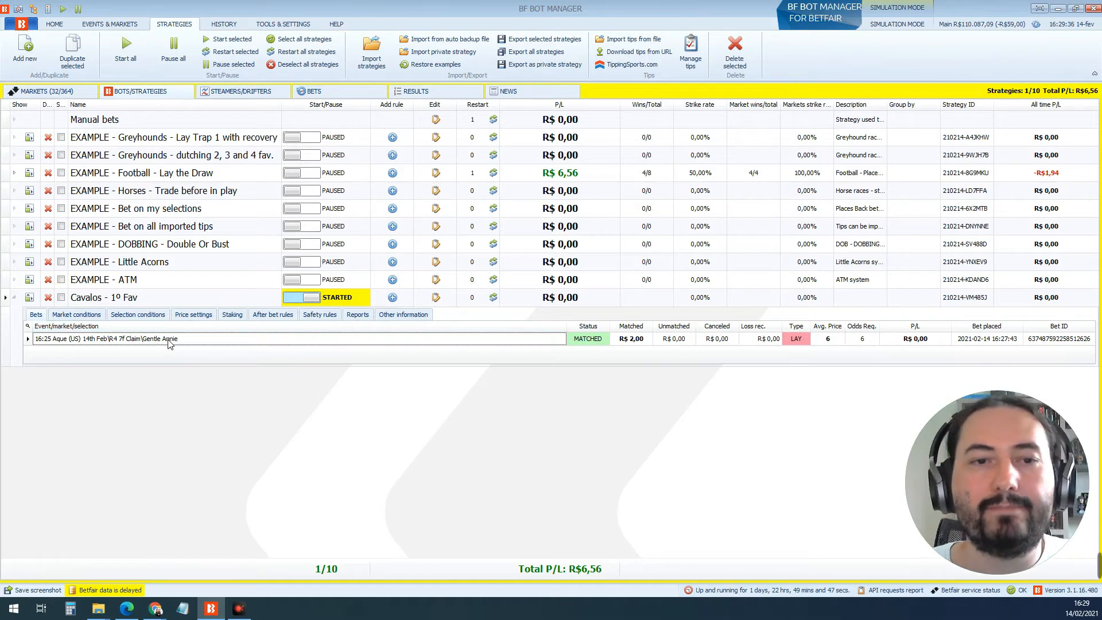
{"action": "left_click", "coordinate": [82, 317]}
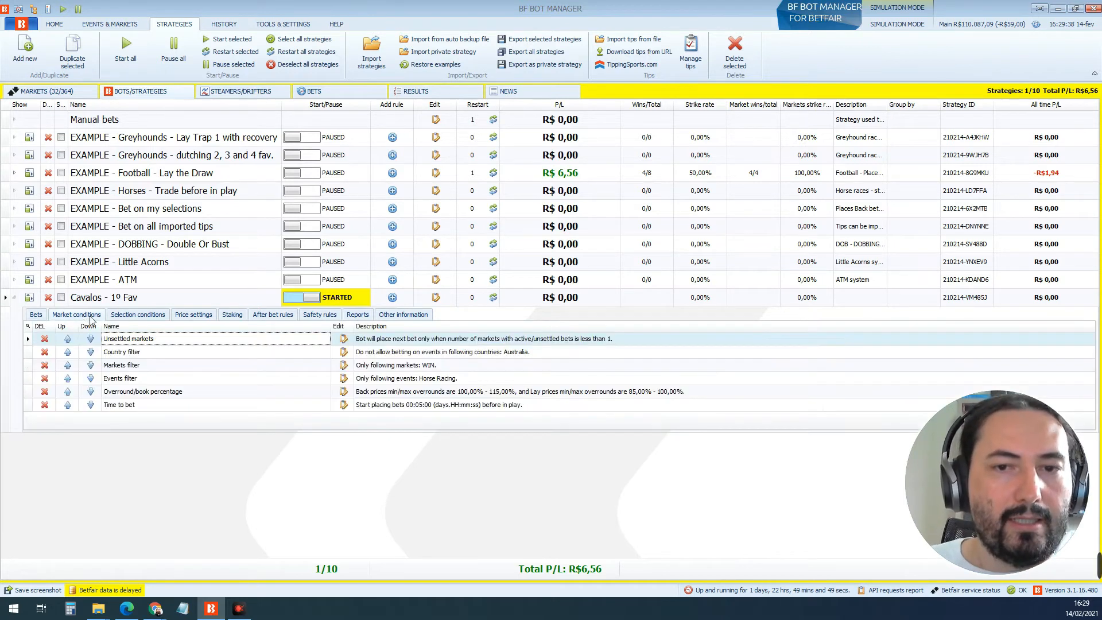
{"action": "left_click", "coordinate": [144, 316]}
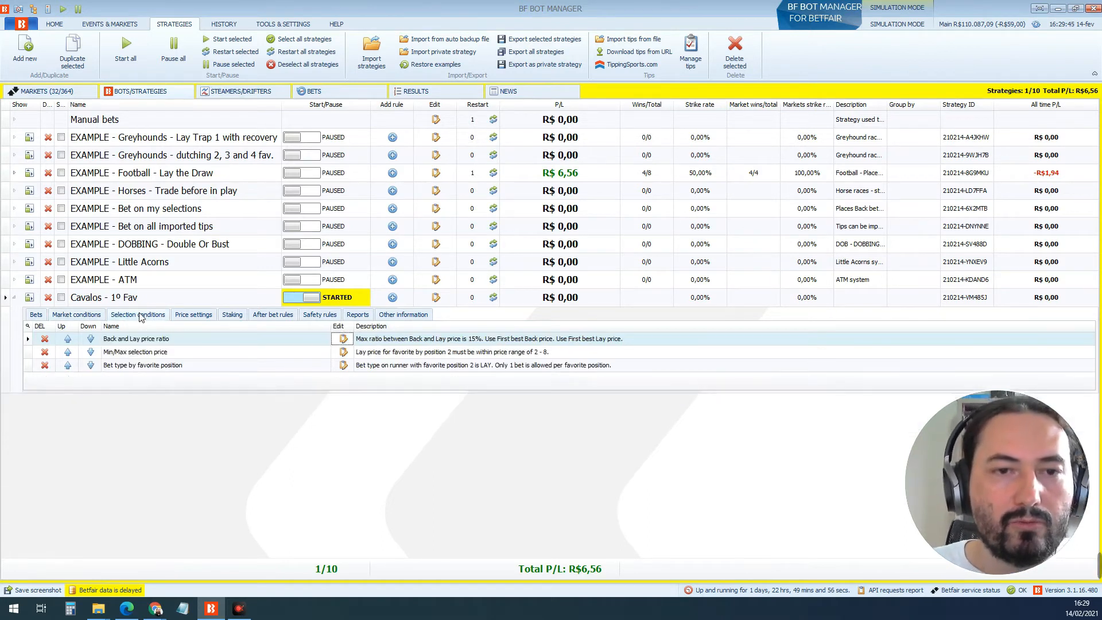
Step: Rename the Cavalos - 1º Fav strategy as Cavalos - 2º Fav and save it
{"action": "left_click", "coordinate": [436, 297]}
{"action": "left_click", "coordinate": [569, 174]}
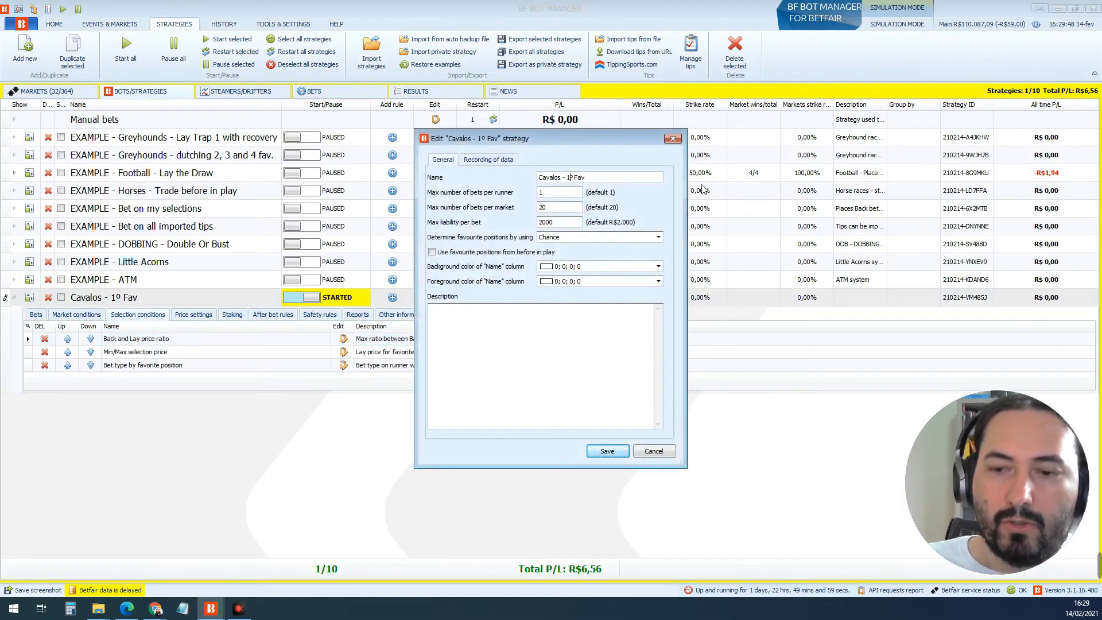
{"action": "key", "text": "BackSpace"}
{"action": "type", "text": "2"}
{"action": "key", "text": "Return"}
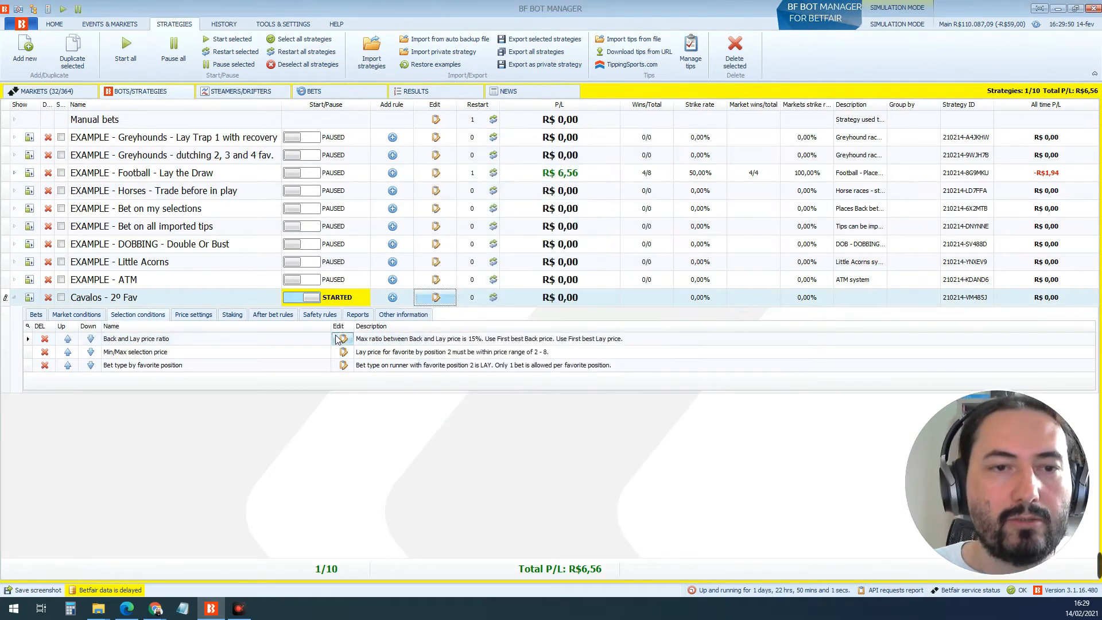
Step: Search the staking plans for the Overall loss recovery rule and add it to Cavalos - 2º Fav
{"action": "left_click", "coordinate": [195, 317]}
{"action": "left_click", "coordinate": [231, 317]}
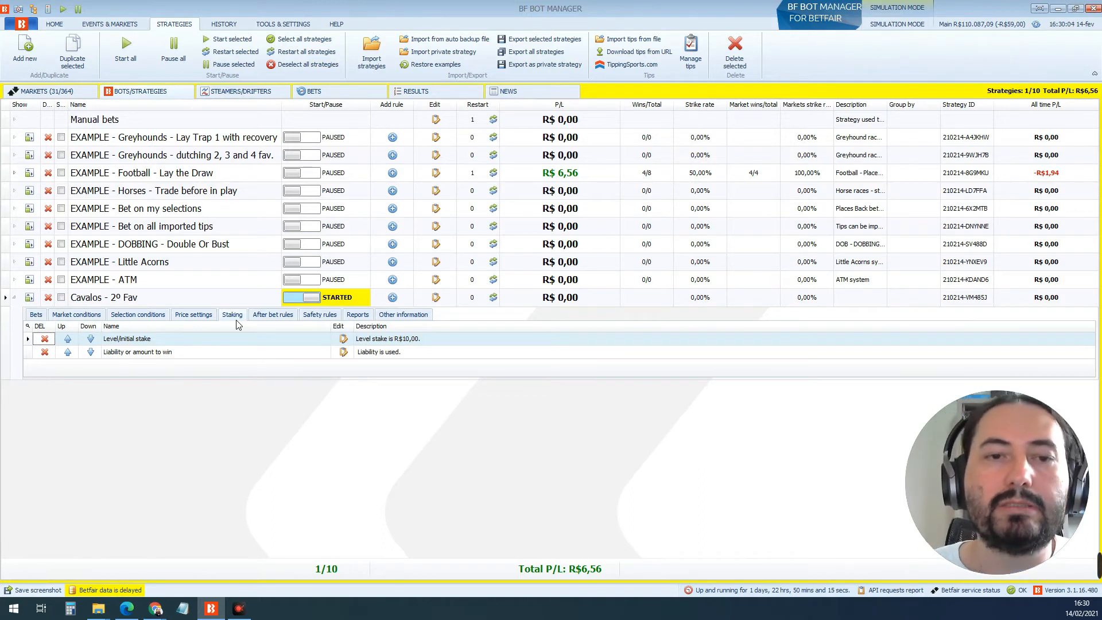
{"action": "left_click", "coordinate": [395, 298]}
{"action": "left_click", "coordinate": [392, 297]}
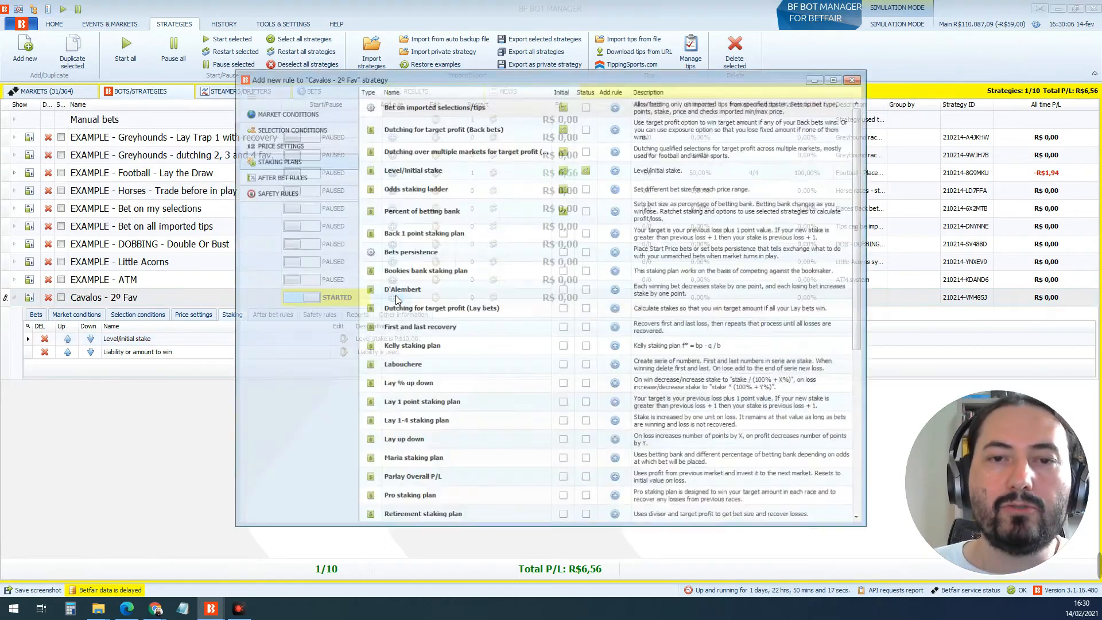
{"action": "left_click", "coordinate": [459, 308]}
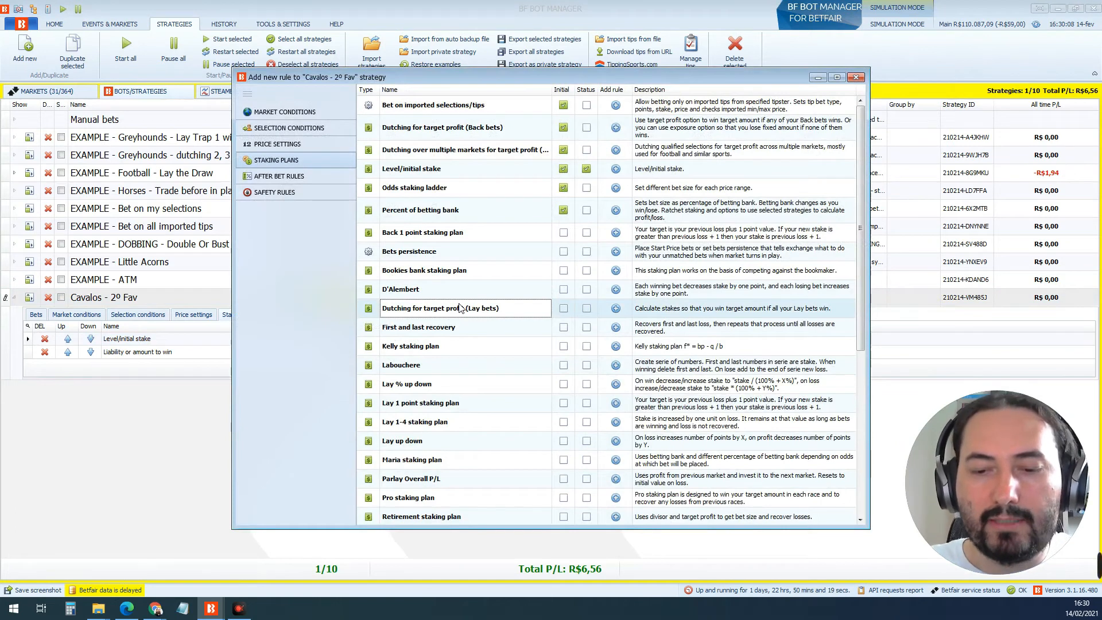
{"action": "key", "text": "ctrl+f"}
{"action": "type", "text": "overall"}
{"action": "key", "text": "Return"}
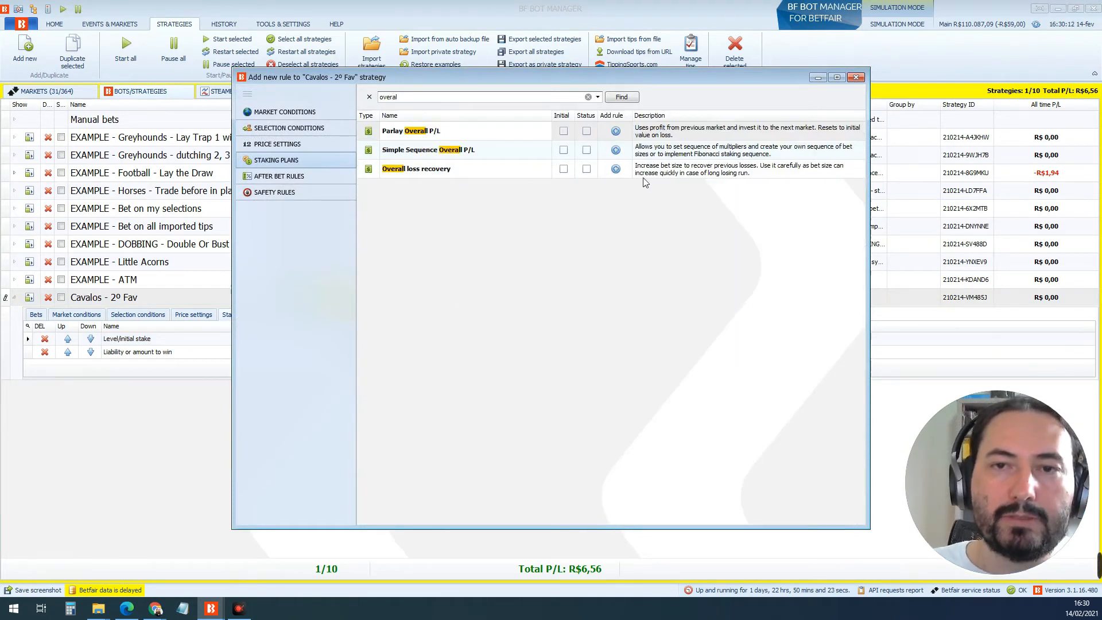
{"action": "left_click", "coordinate": [616, 168]}
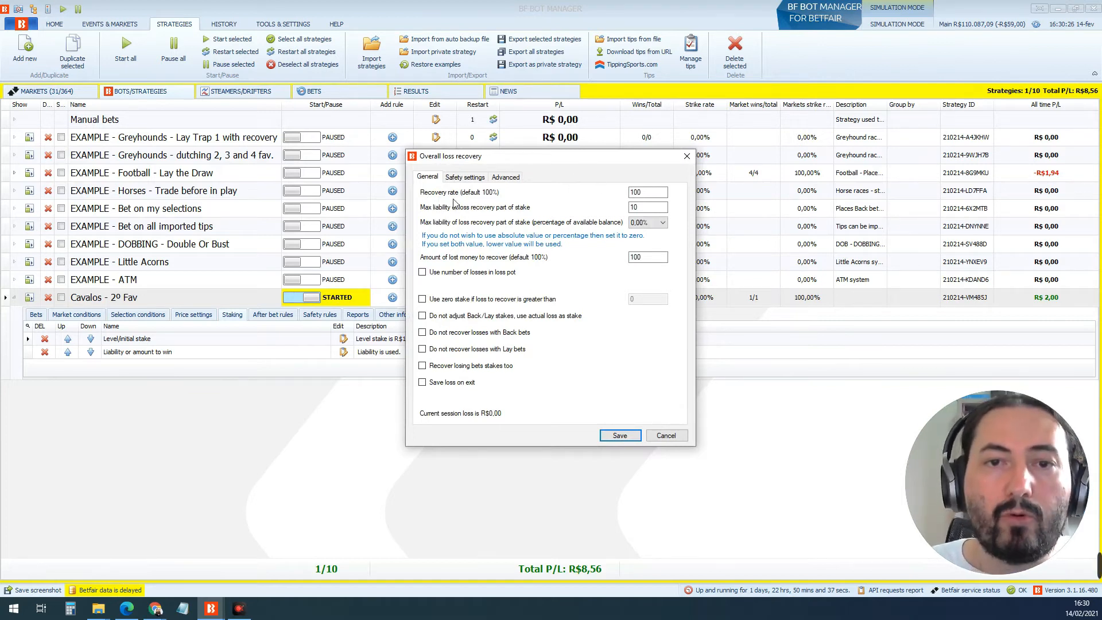
Step: Try recovery rates of 50 and 30 in Overall loss recovery, and return the rate to 100
{"action": "double_click", "coordinate": [637, 192]}
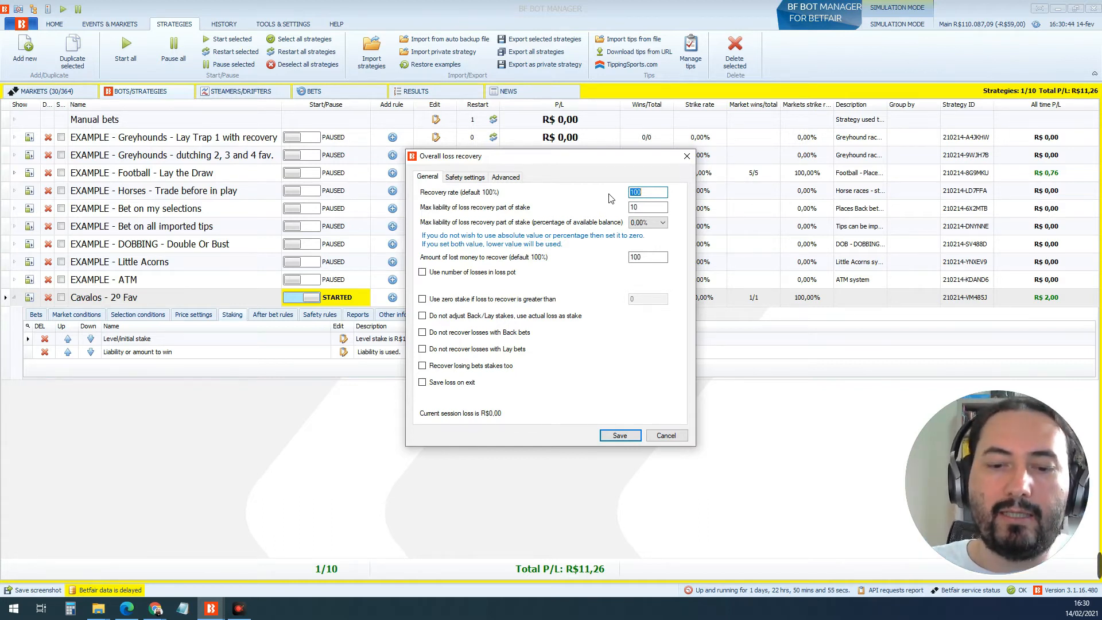
{"action": "type", "text": "50"}
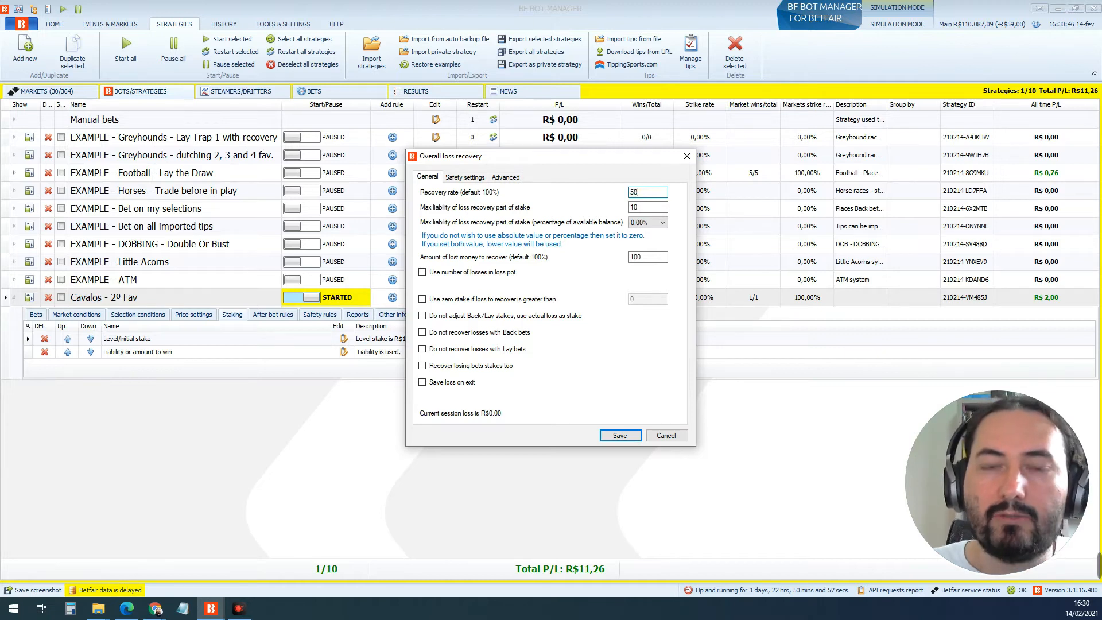
{"action": "key", "text": "BackSpace"}
{"action": "type", "text": "3"}
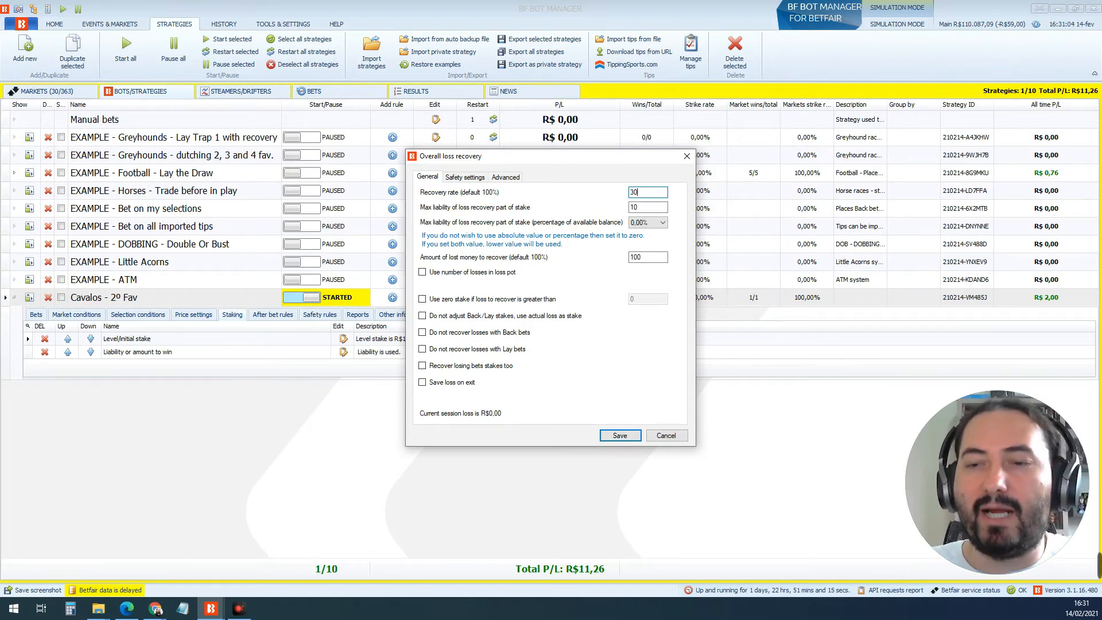
{"action": "key", "text": "BackSpace"}
{"action": "key", "text": "BackSpace"}
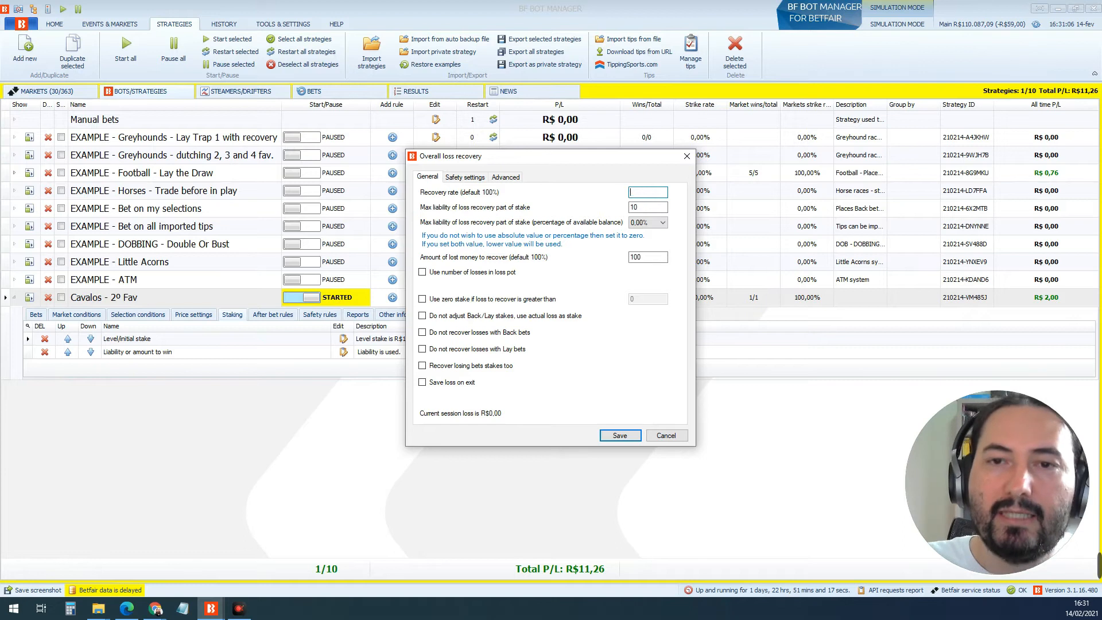
{"action": "type", "text": "100"}
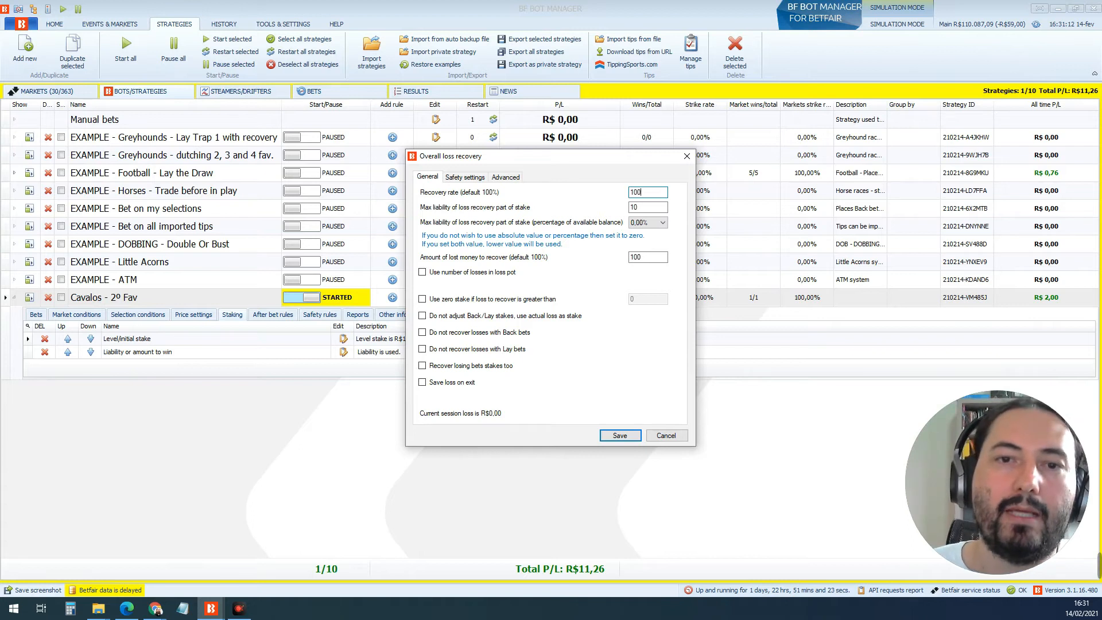
Step: Set the max liability of the loss recovery part of the stake to 1000
{"action": "double_click", "coordinate": [639, 209]}
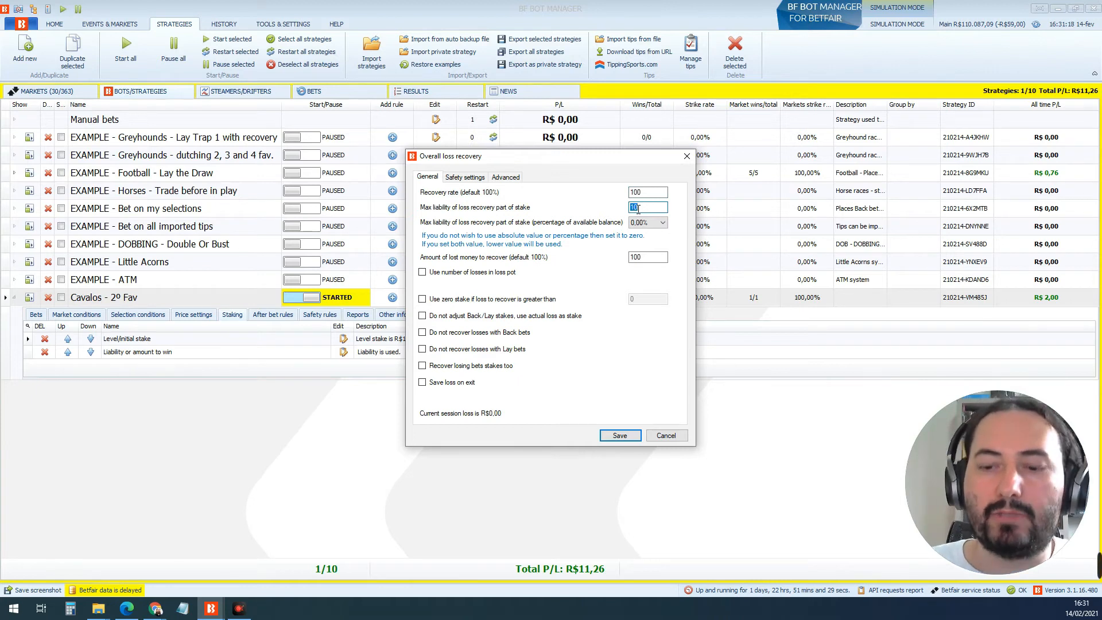
{"action": "left_click", "coordinate": [638, 209]}
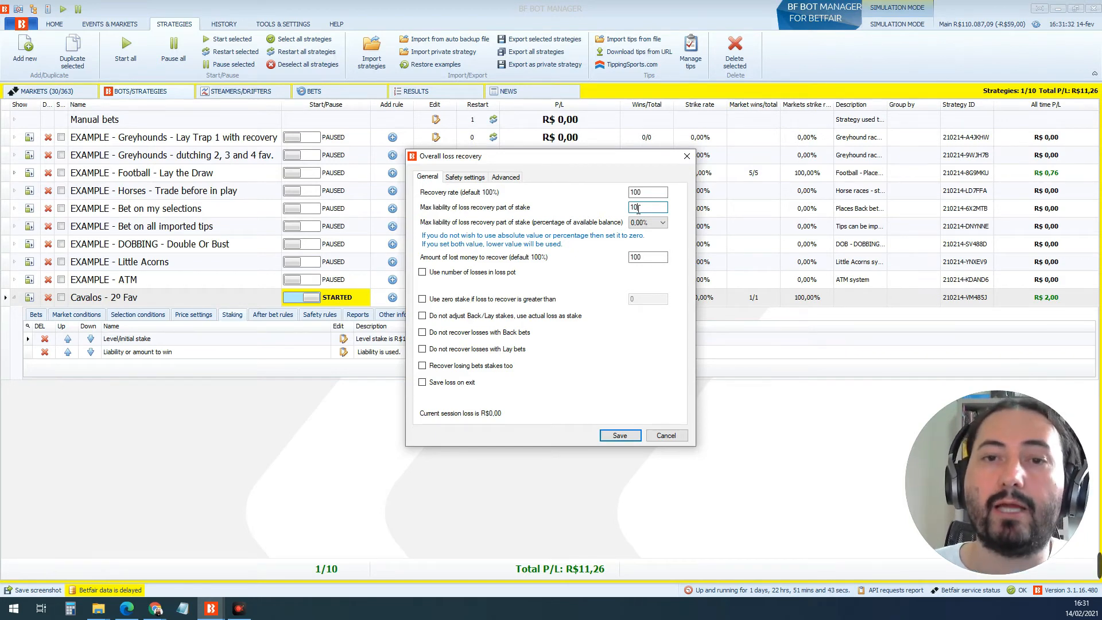
{"action": "type", "text": "00"}
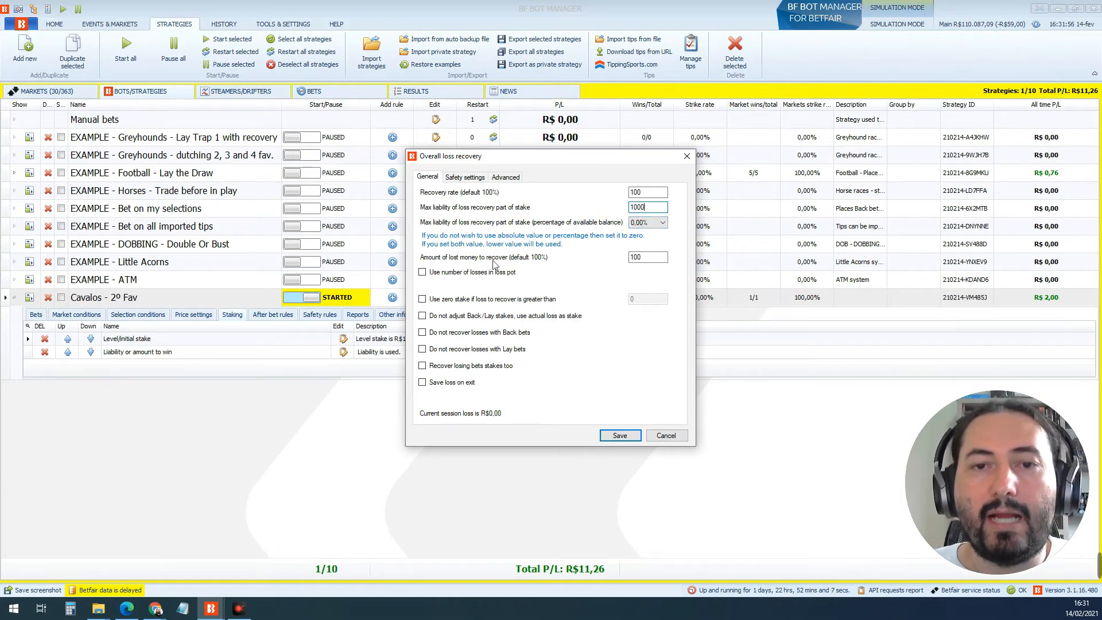
Step: Set the amount of lost money to recover to 50 and enable using the number of losses in the loss pot
{"action": "double_click", "coordinate": [649, 257]}
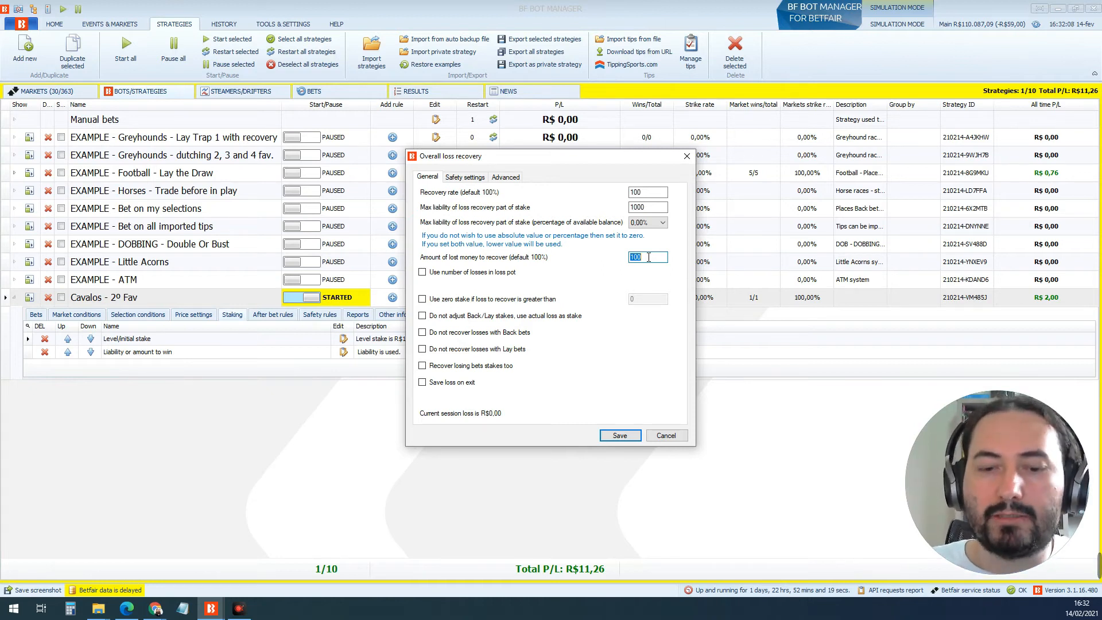
{"action": "type", "text": "5"}
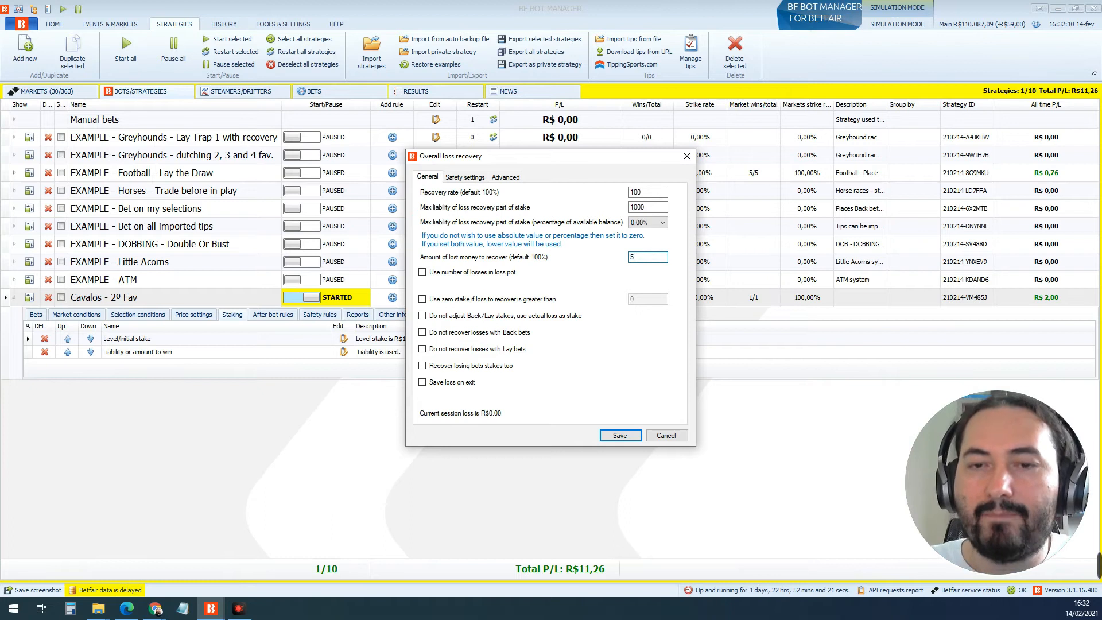
{"action": "type", "text": "0"}
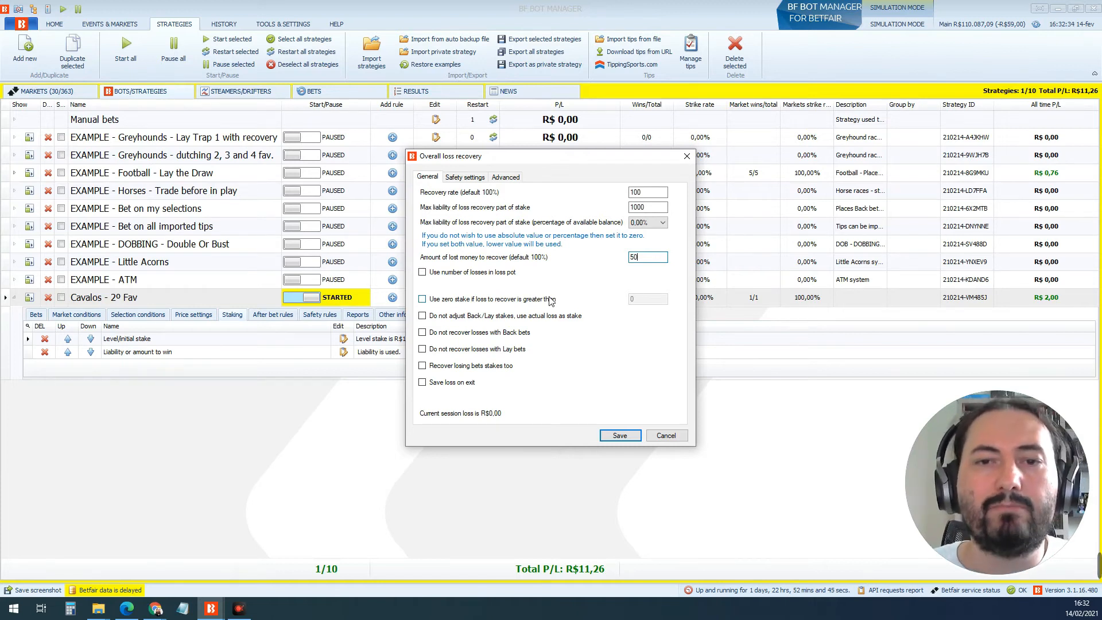
{"action": "left_click", "coordinate": [462, 272]}
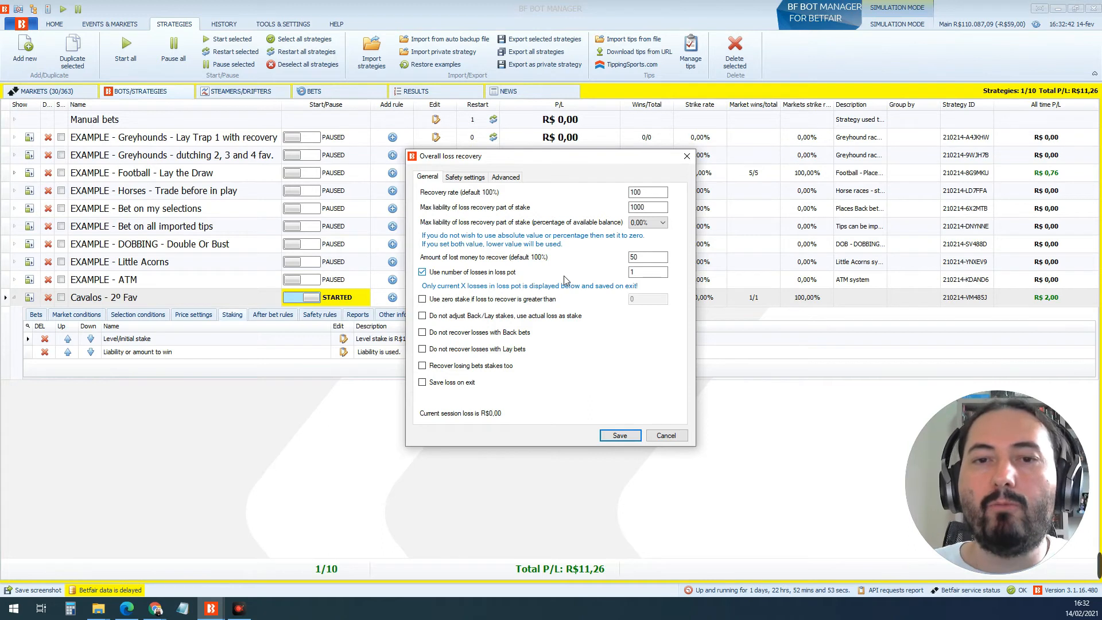
Step: Turn off using the number of losses in the loss pot and view the safety settings of Overall loss recovery
{"action": "double_click", "coordinate": [642, 271]}
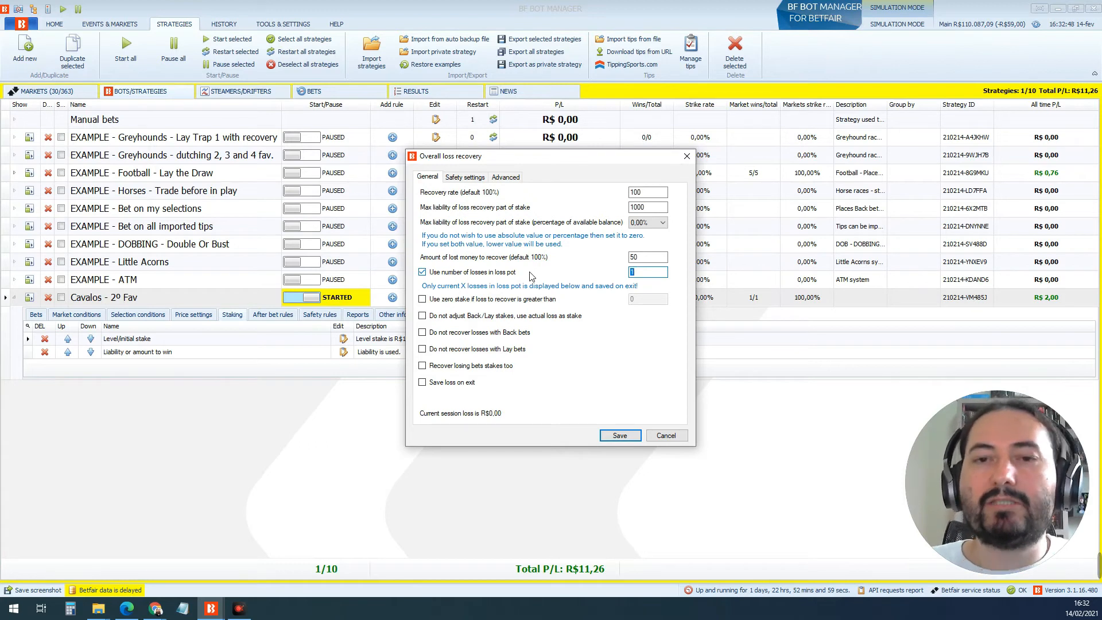
{"action": "left_click", "coordinate": [491, 274]}
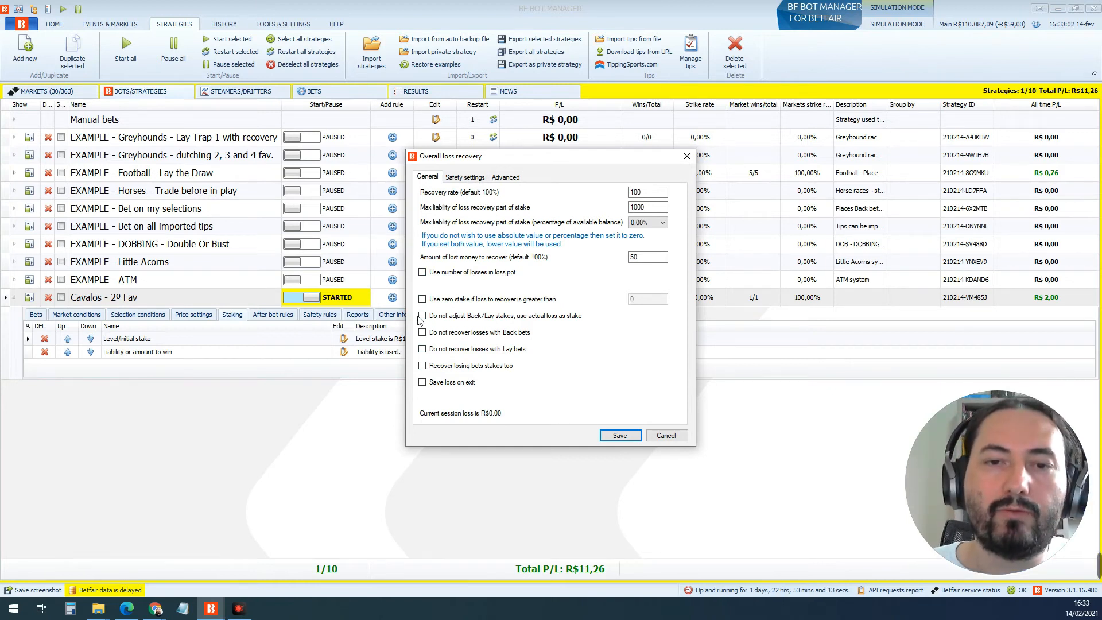
{"action": "left_click", "coordinate": [466, 178]}
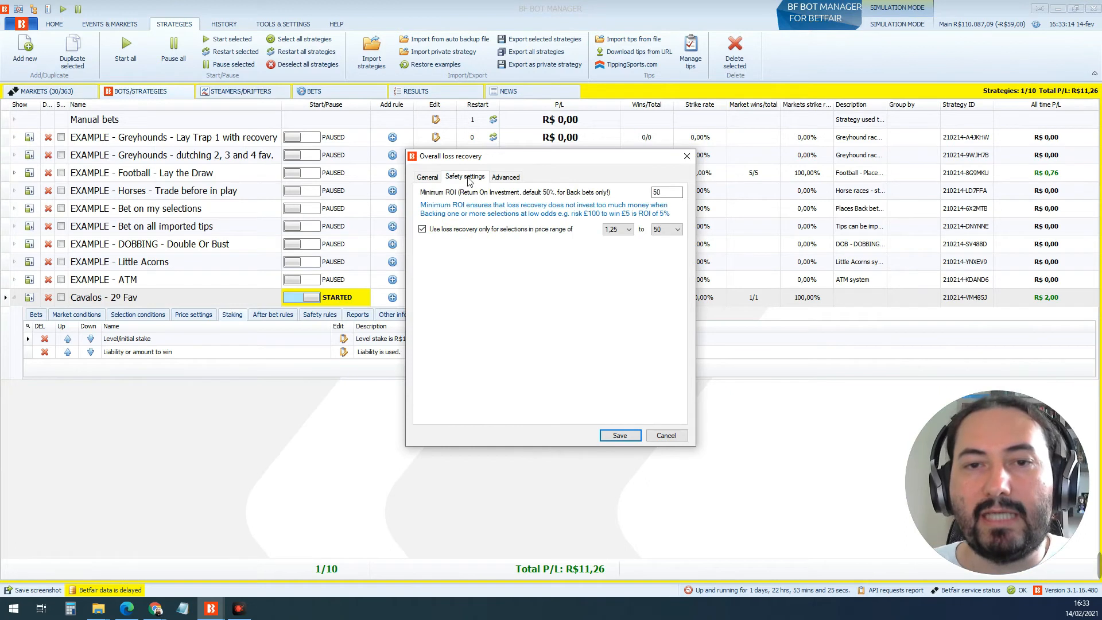
{"action": "double_click", "coordinate": [663, 192]}
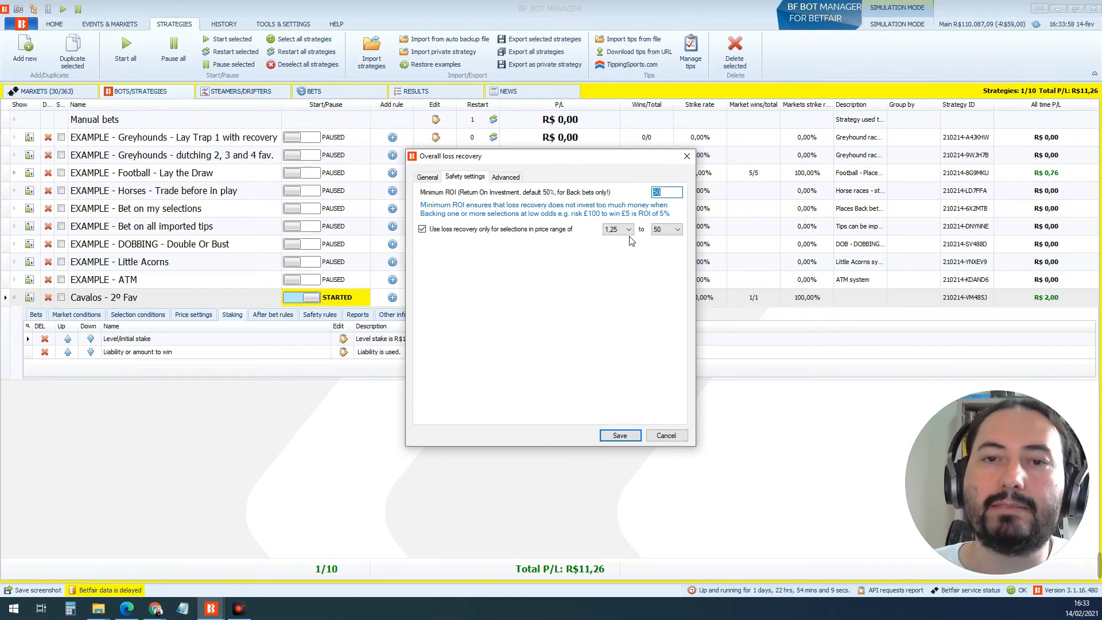
Step: Try recovering loss only from selected strategies, turn that option back off and save the Overall loss recovery rule
{"action": "left_click", "coordinate": [506, 178]}
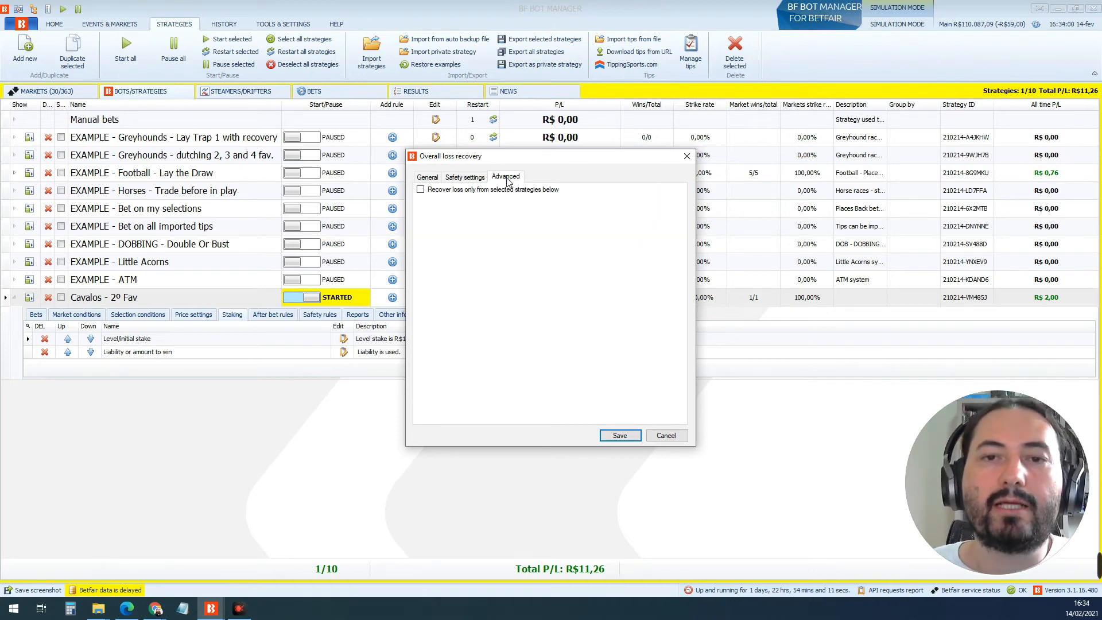
{"action": "left_click", "coordinate": [512, 191]}
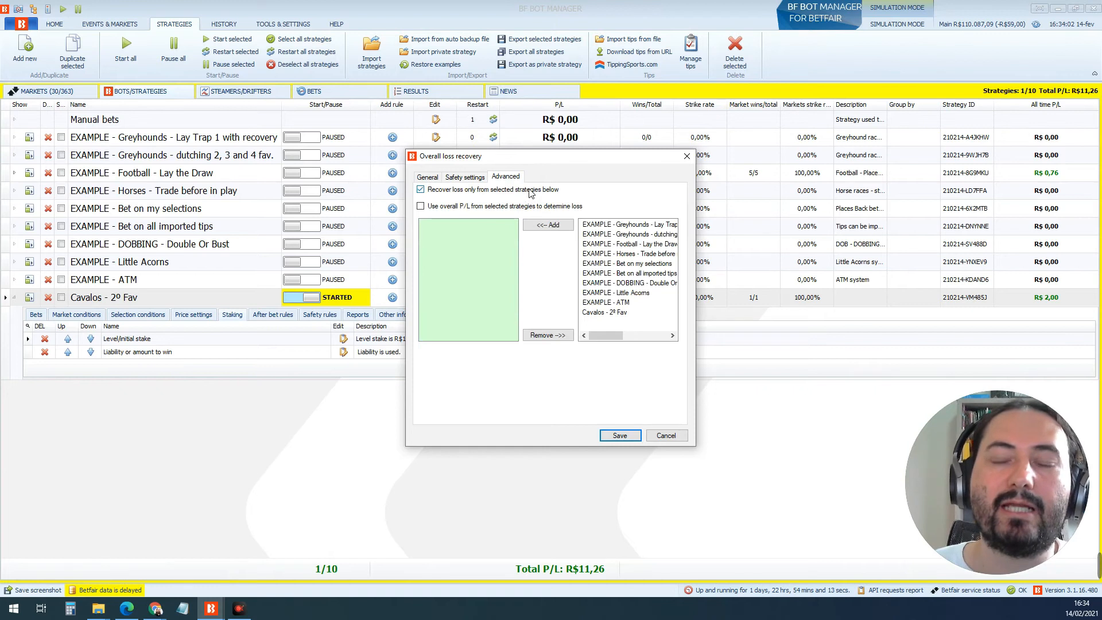
{"action": "left_click", "coordinate": [500, 192]}
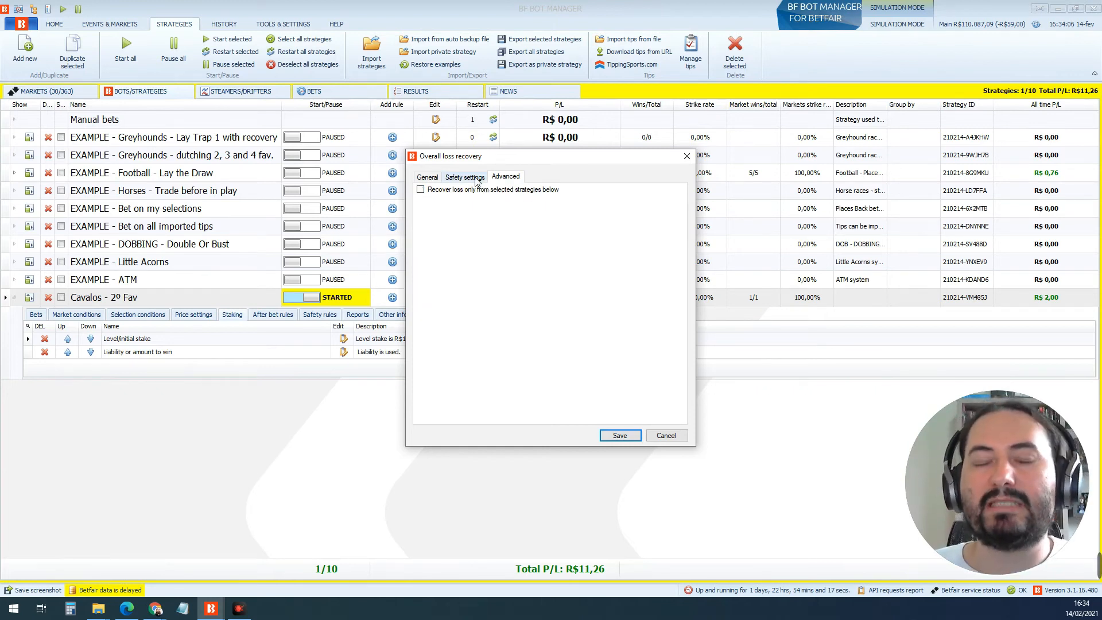
{"action": "left_click", "coordinate": [628, 436]}
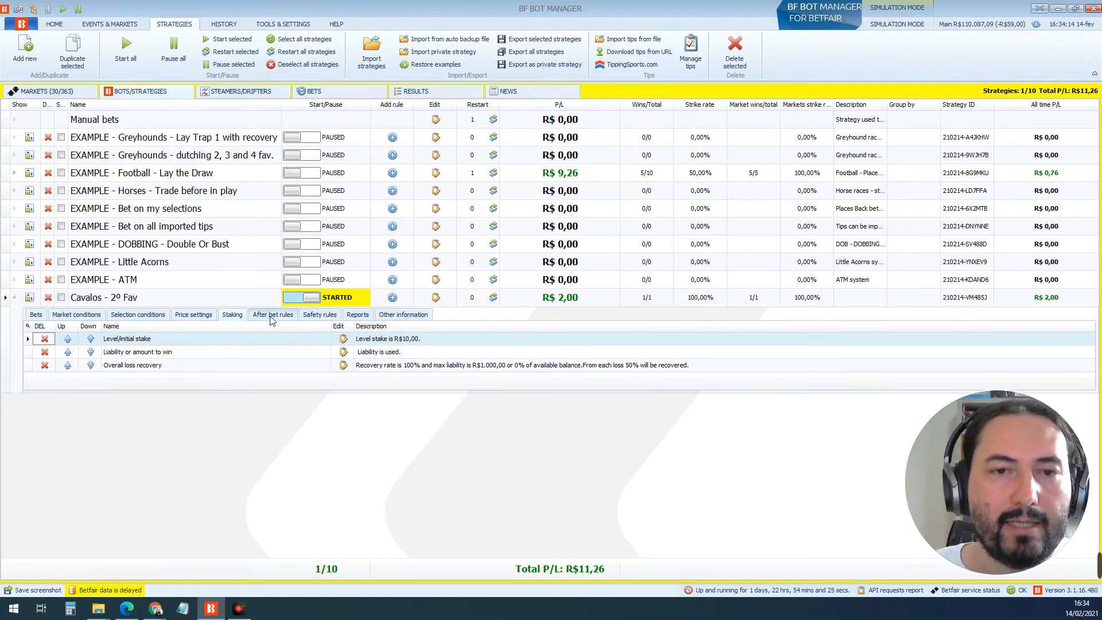
Step: Add a Pause/restart after wins/loses safety rule to Cavalos - 2º Fav that pauses the strategy after 3 consecutive losing markets
{"action": "left_click", "coordinate": [304, 319]}
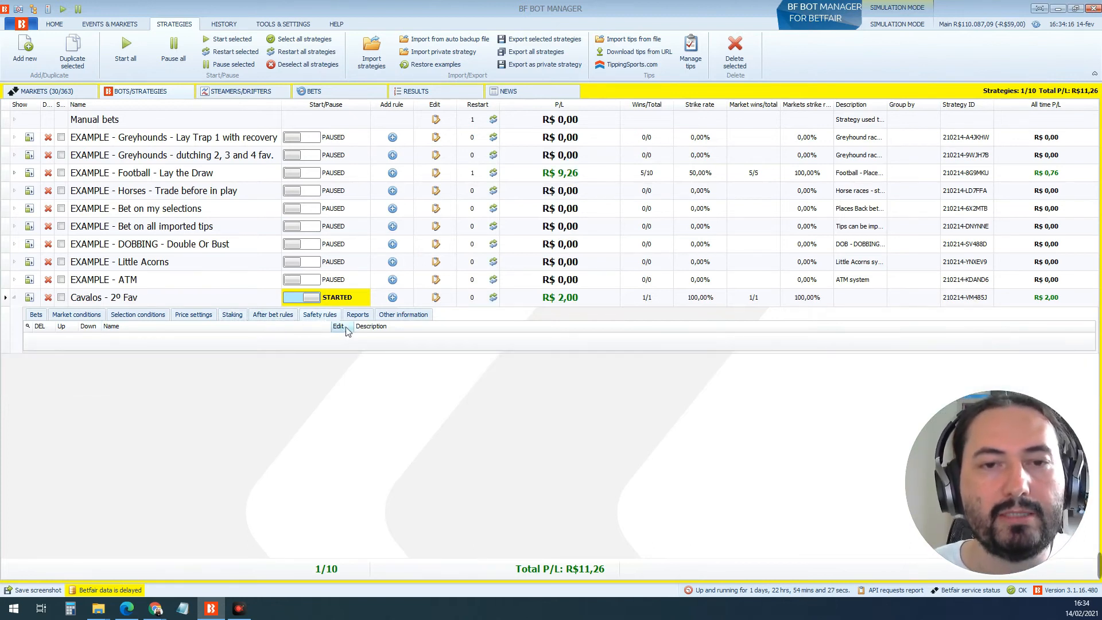
{"action": "left_click", "coordinate": [392, 297]}
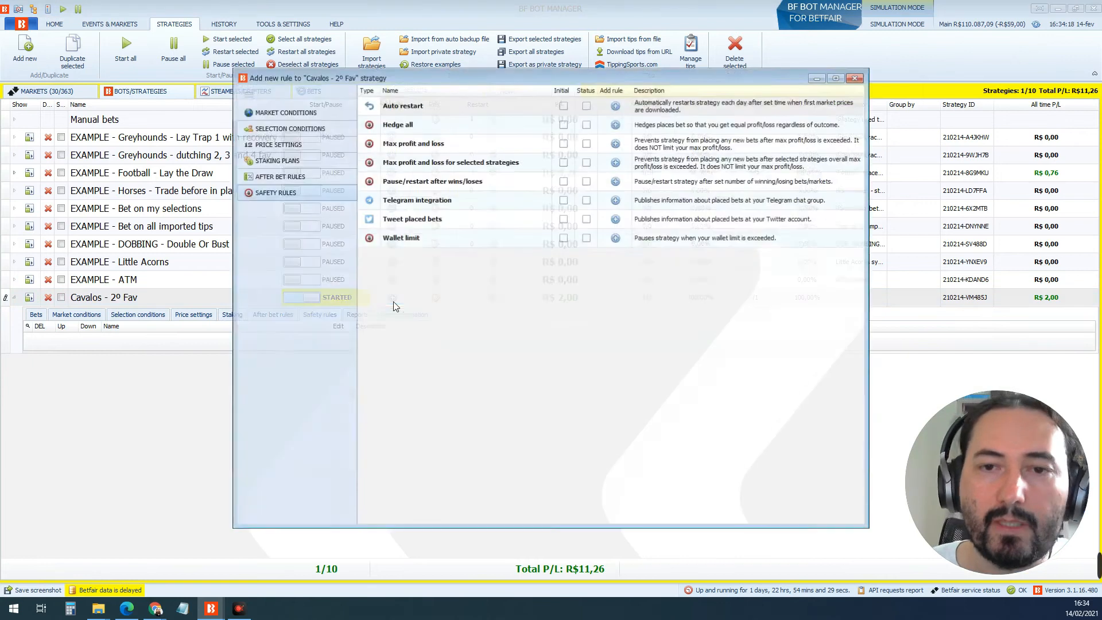
{"action": "left_click", "coordinate": [617, 181]}
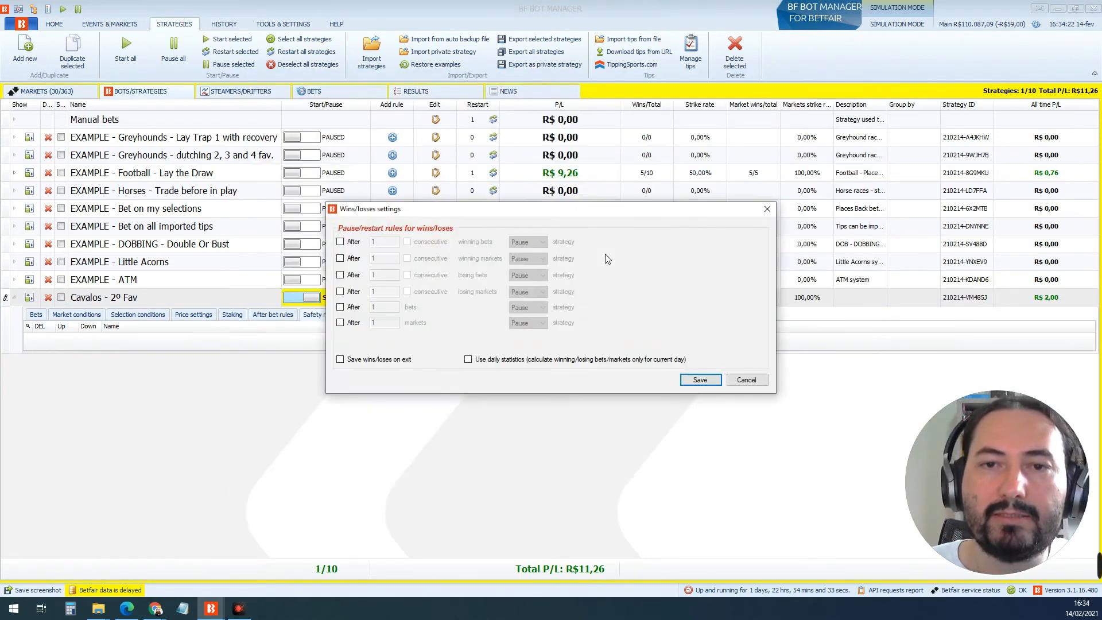
{"action": "left_click", "coordinate": [341, 292]}
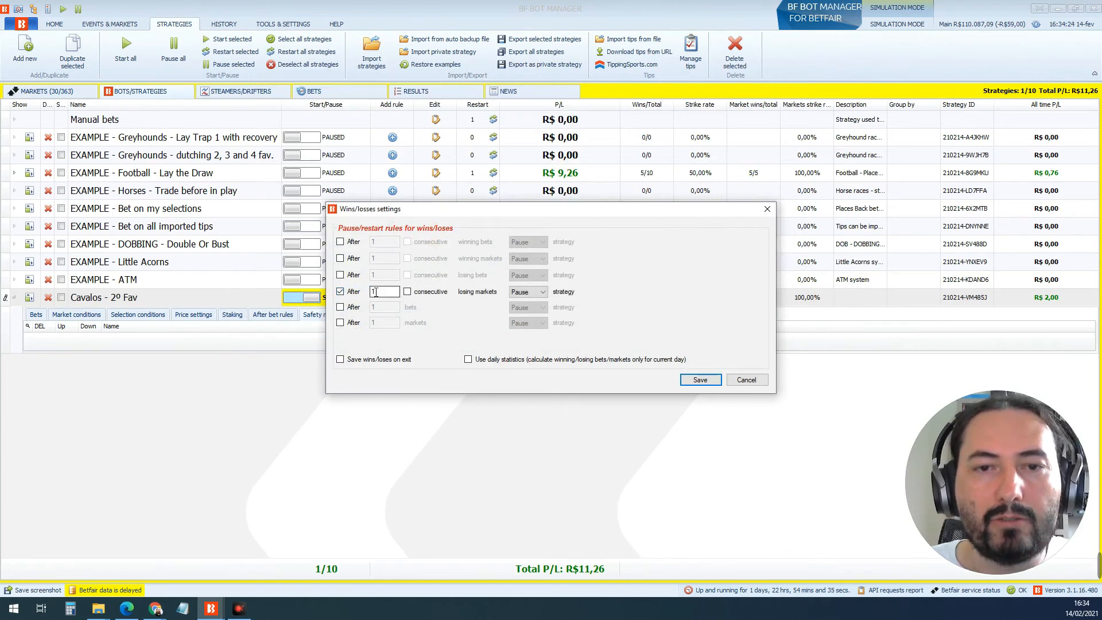
{"action": "left_click", "coordinate": [379, 292]}
{"action": "type", "text": "3"}
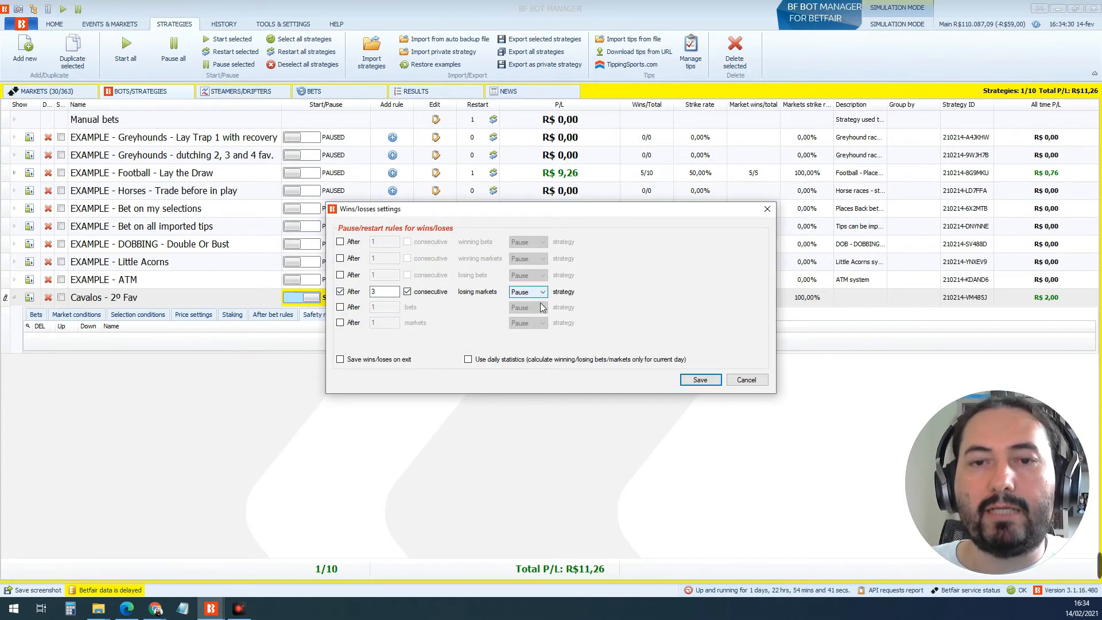
{"action": "left_click", "coordinate": [697, 380]}
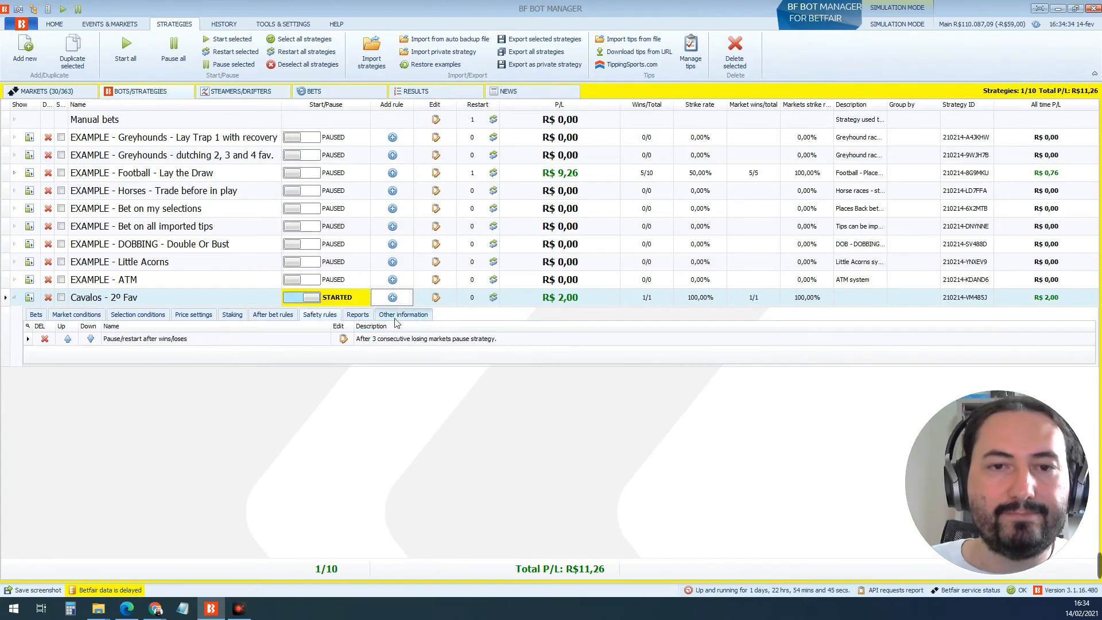
Step: Review the reports and the placed bets of Cavalos - 2º Fav
{"action": "left_click", "coordinate": [362, 315]}
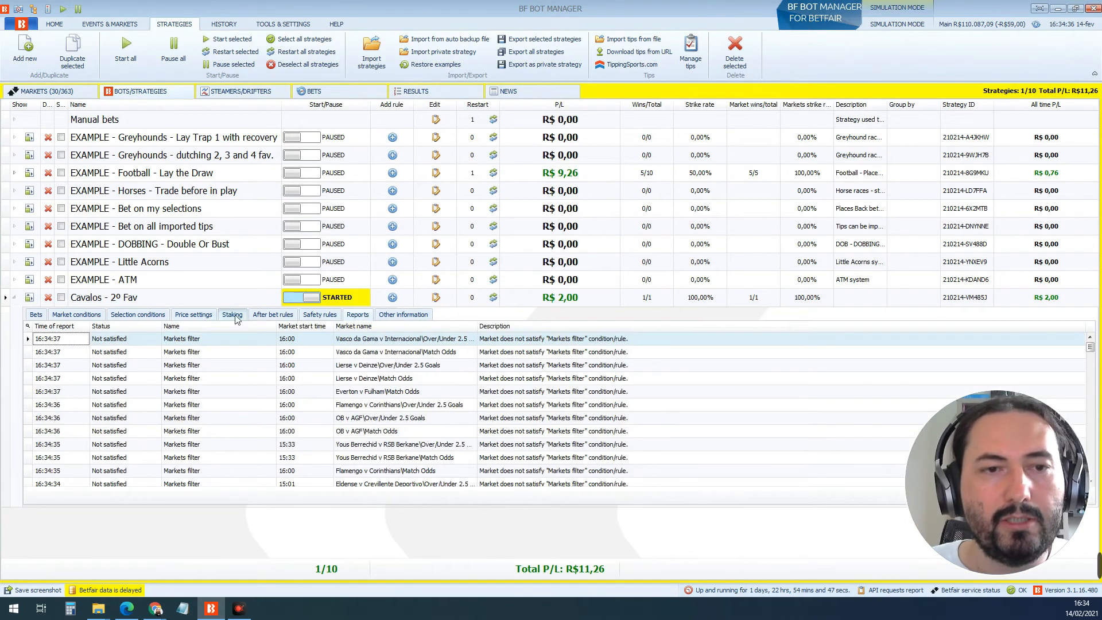
{"action": "left_click", "coordinate": [35, 314]}
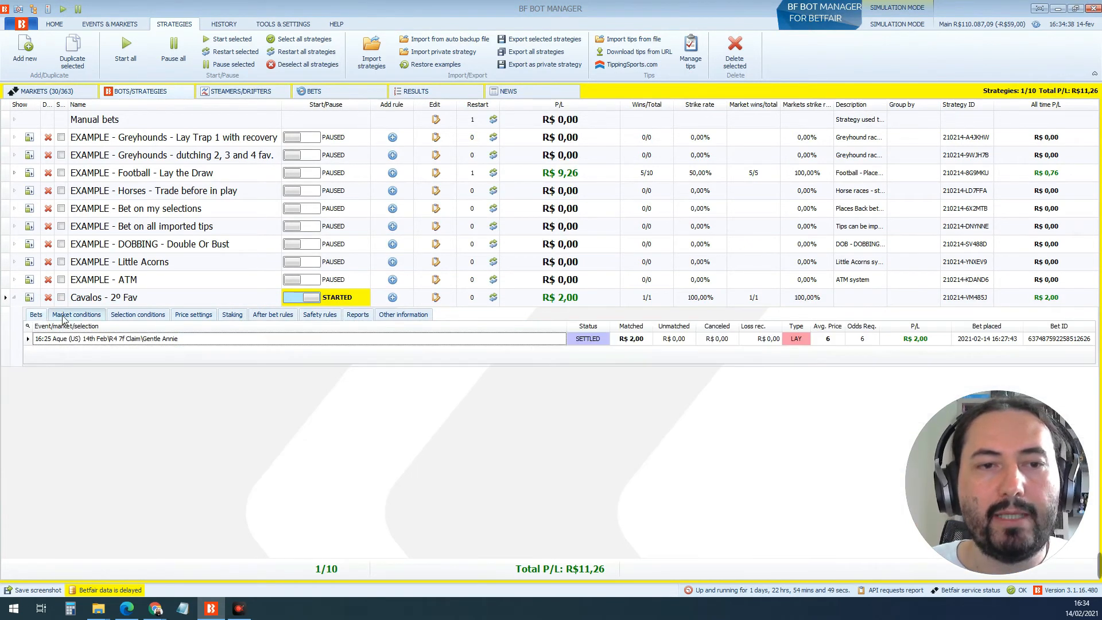
{"action": "left_click", "coordinate": [62, 315]}
{"action": "left_click", "coordinate": [36, 314]}
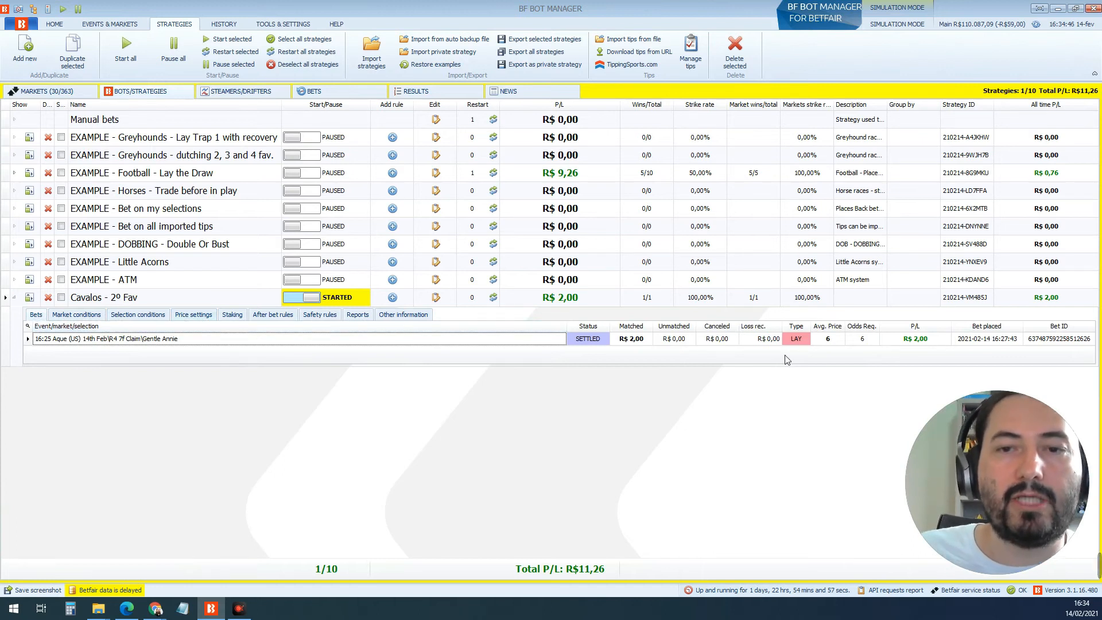
{"action": "left_click", "coordinate": [358, 315]}
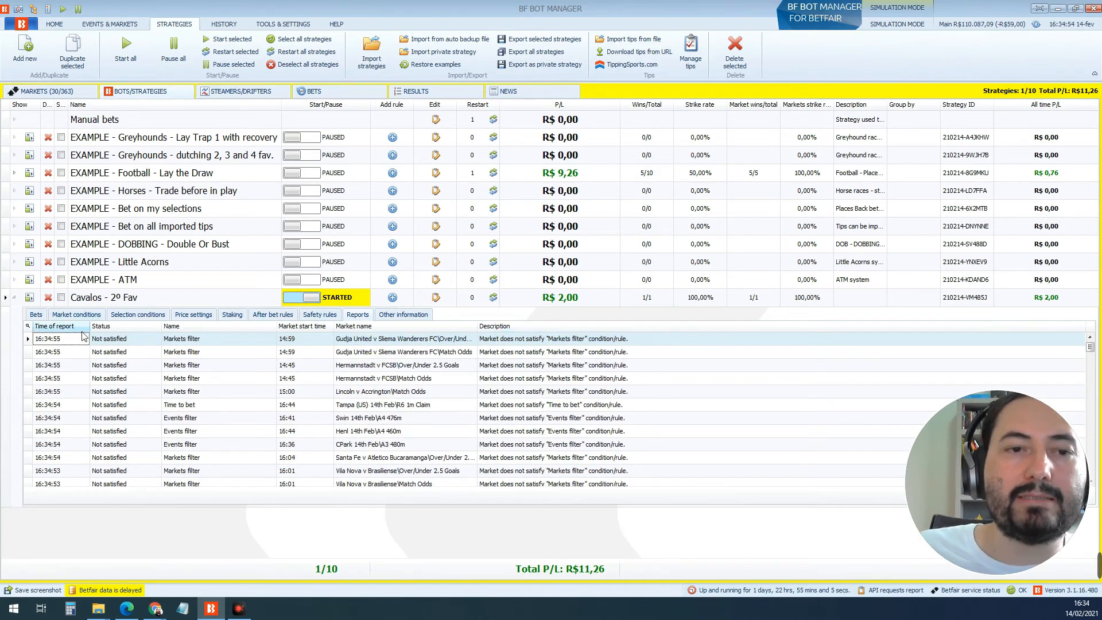
{"action": "left_click", "coordinate": [36, 315]}
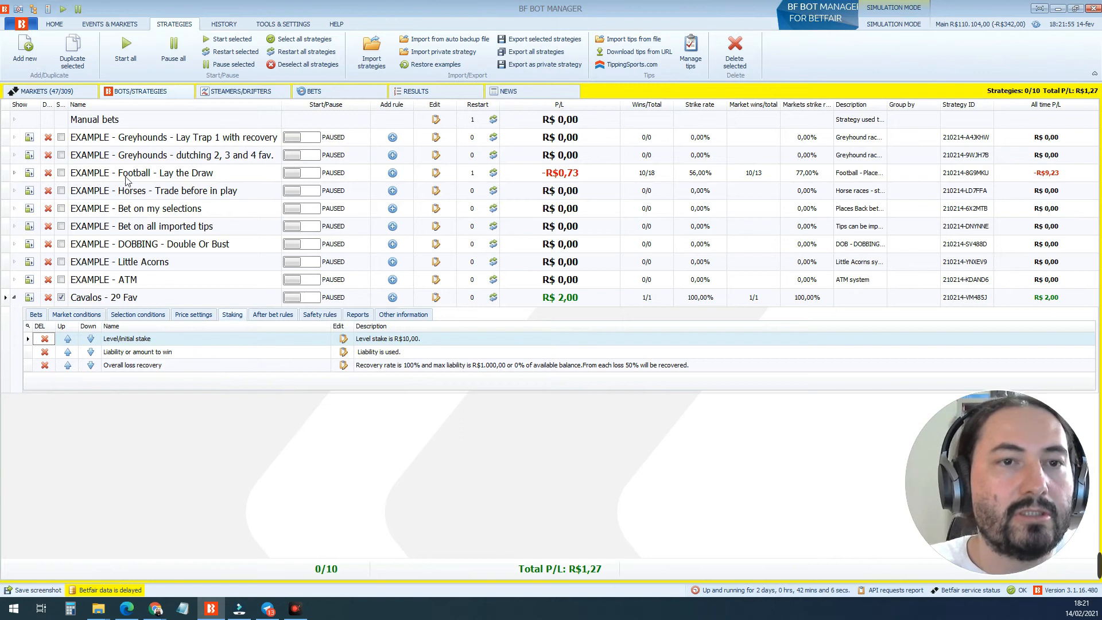
Step: Duplicate the Cavalos - 2º Fav strategy and delete the Overall loss recovery rule from the duplicate's staking rules
{"action": "left_click", "coordinate": [88, 52]}
{"action": "left_click", "coordinate": [25, 316]}
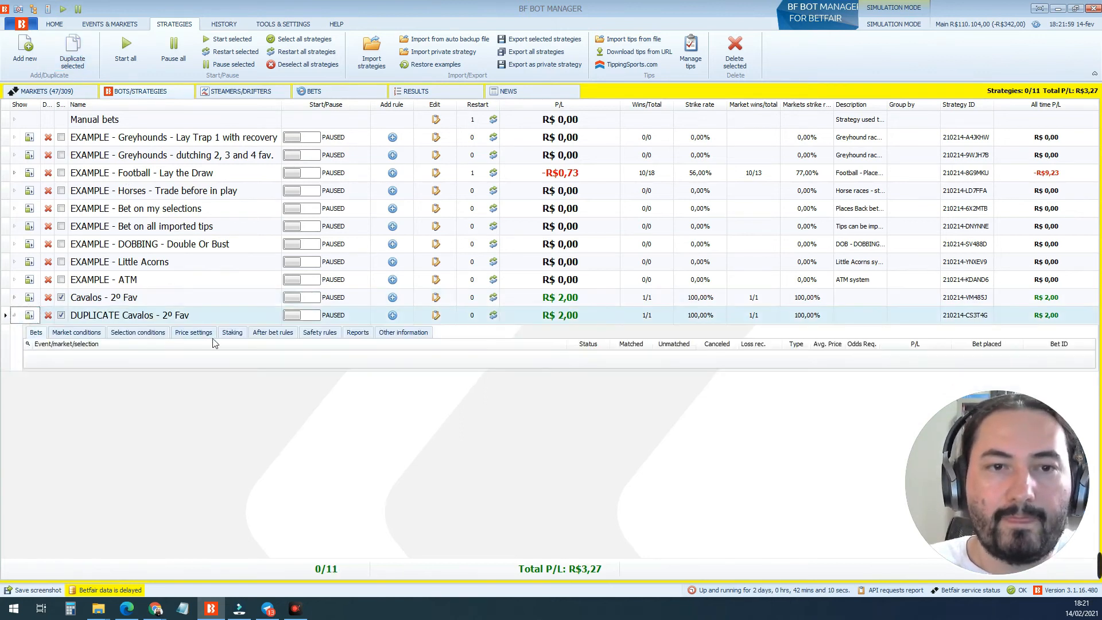
{"action": "left_click", "coordinate": [231, 333]}
{"action": "left_click", "coordinate": [45, 383]}
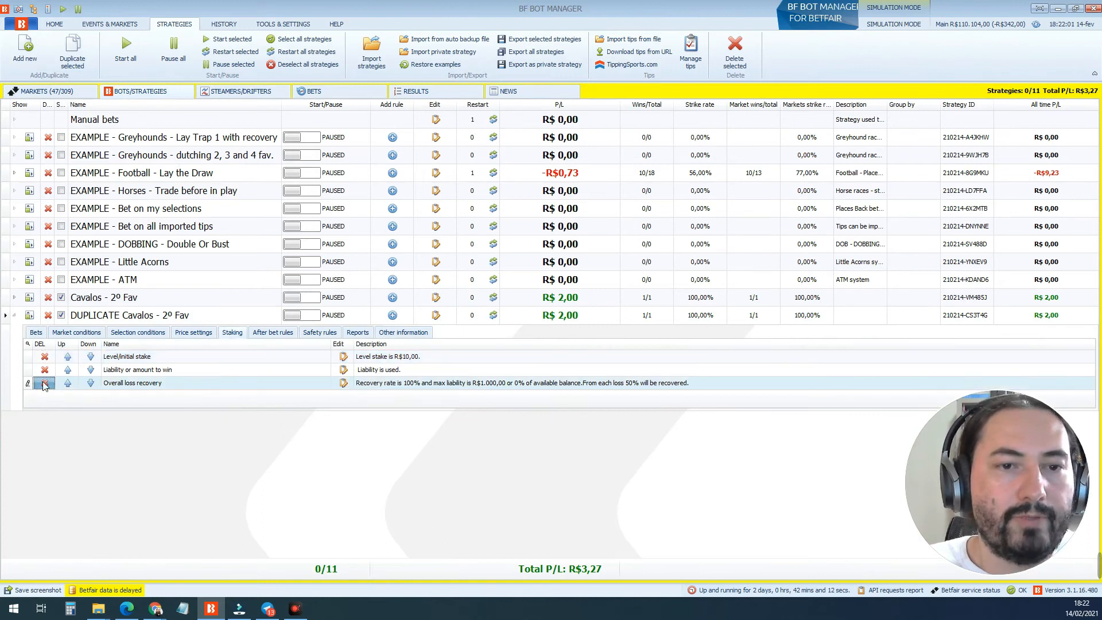
Step: Search the staking plans for "simpl" and add the matching multiplier-based plan to DUPLICATE Cavalos - 2º Fav
{"action": "left_click", "coordinate": [393, 315]}
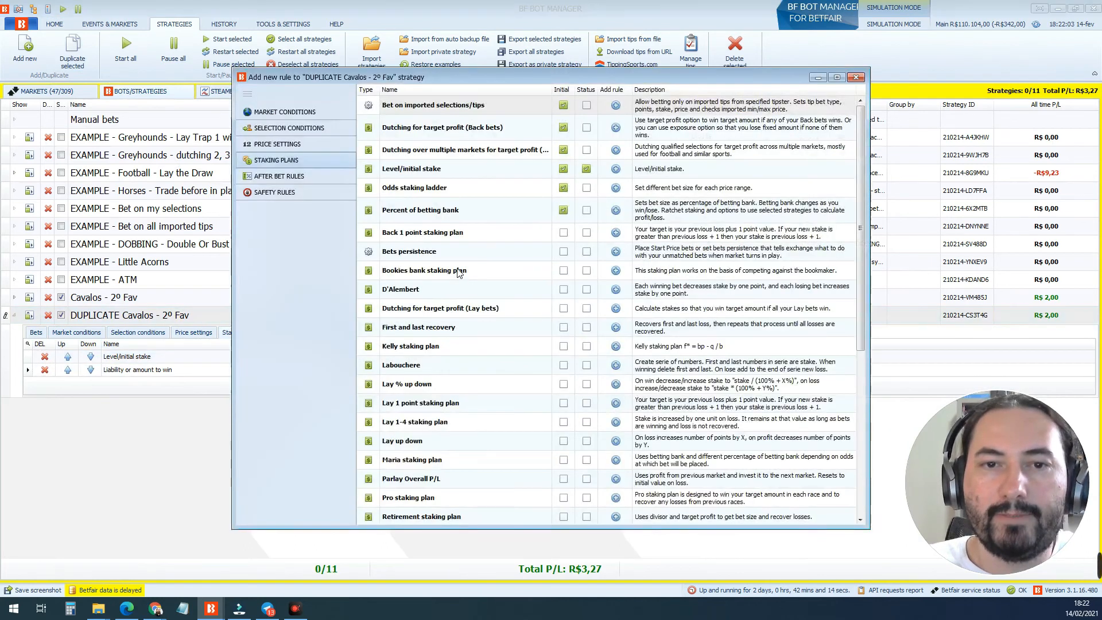
{"action": "type", "text": "simpl"}
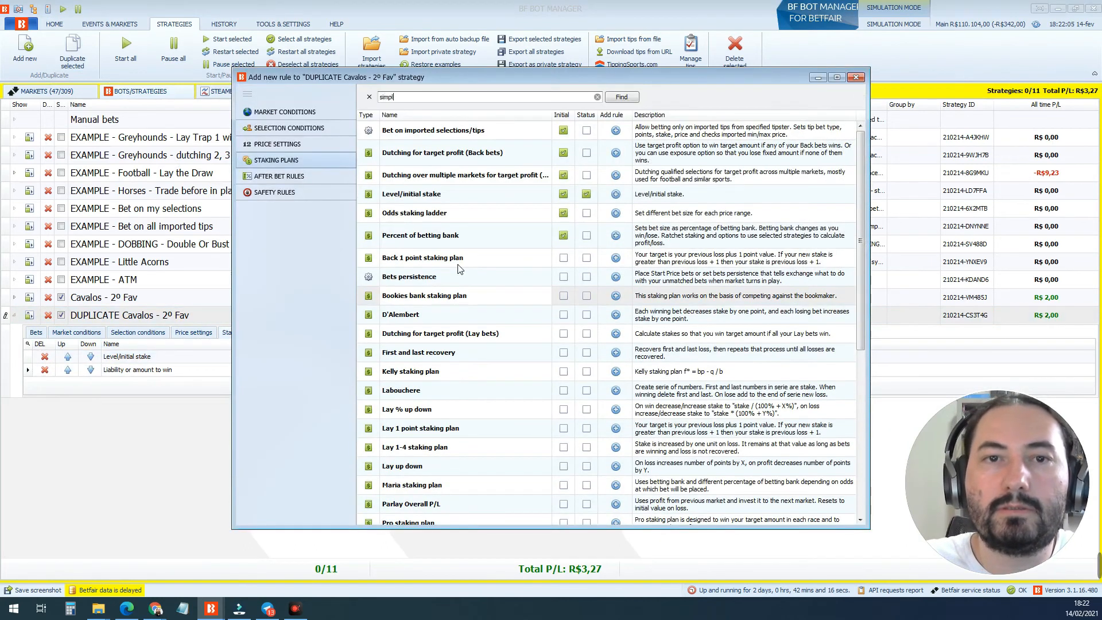
{"action": "left_click", "coordinate": [616, 132]}
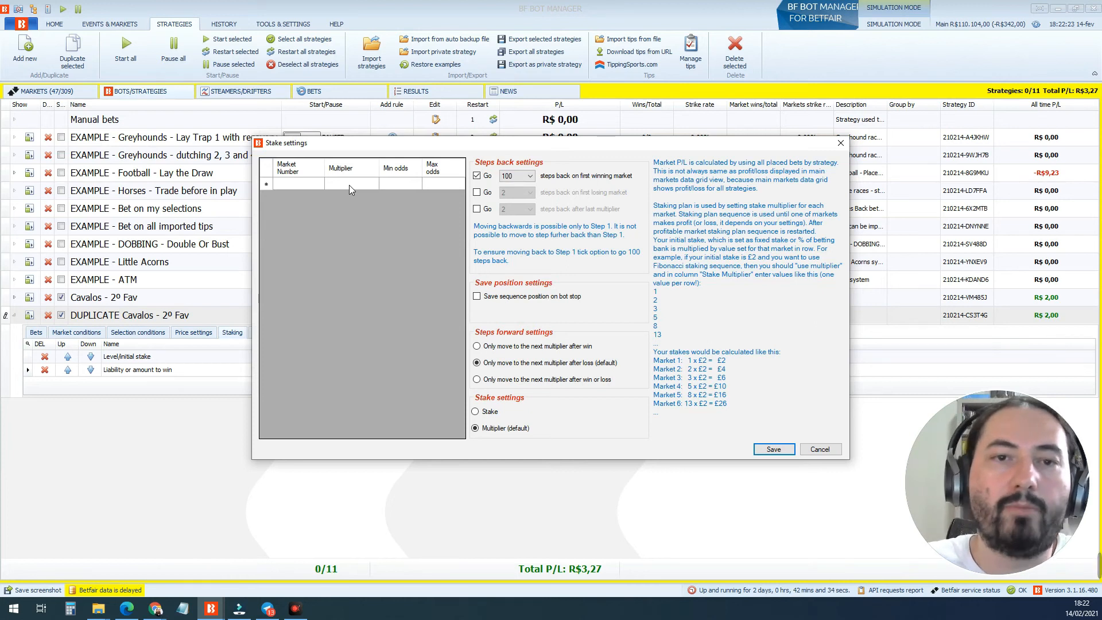
Step: Enter stake multipliers 1, 2, 4, 8, 16 and 32 for markets 1 to 6 in the stake settings
{"action": "left_click", "coordinate": [349, 185]}
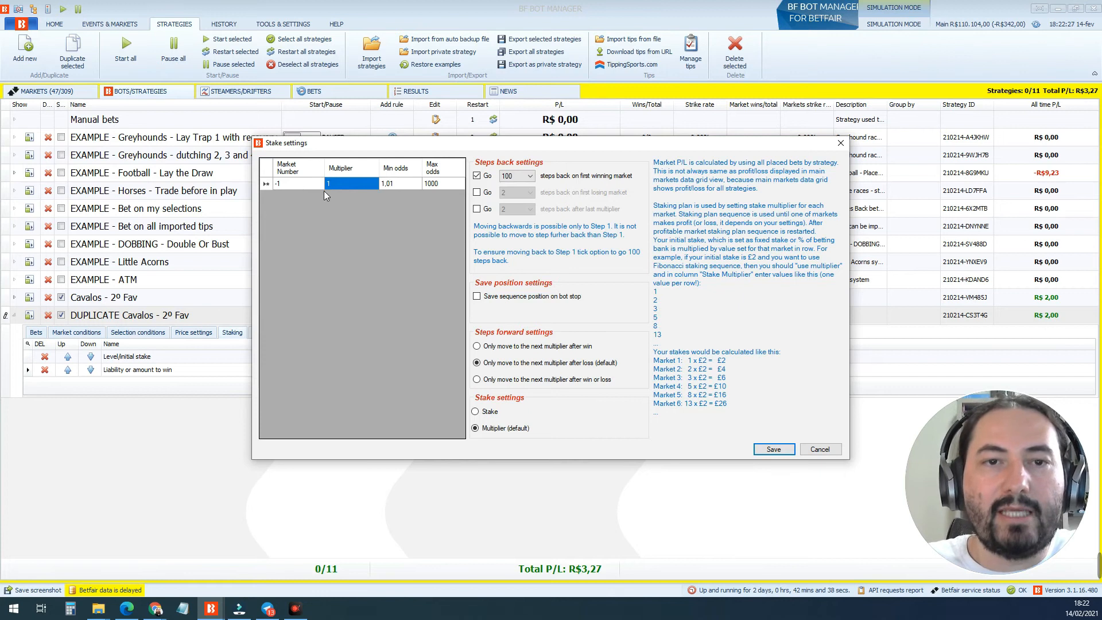
{"action": "type", "text": "1"}
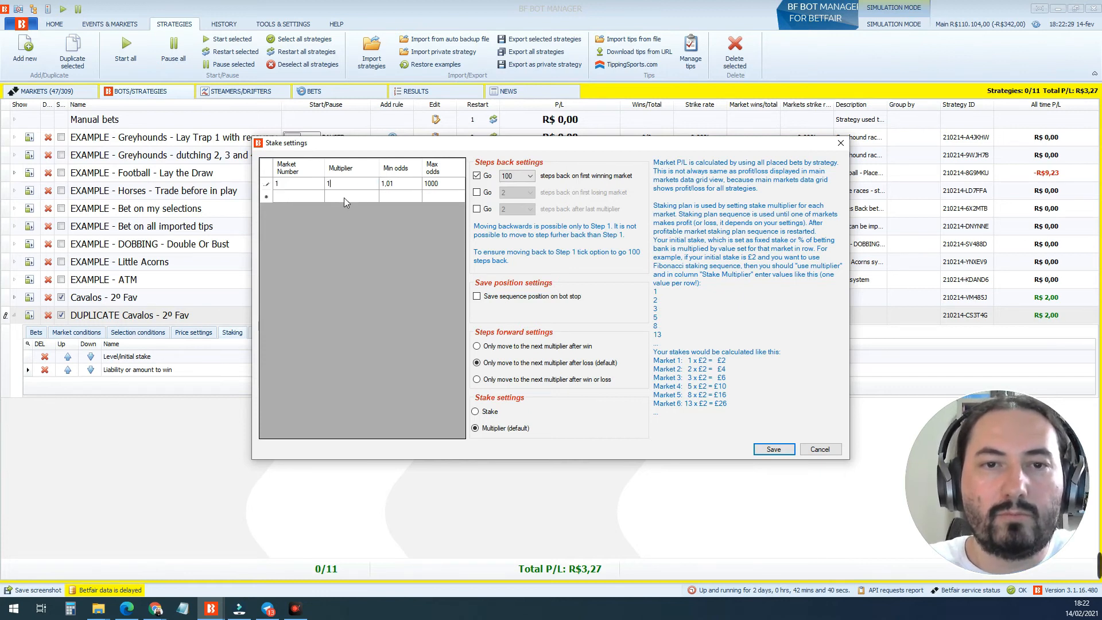
{"action": "left_click", "coordinate": [343, 198]}
{"action": "type", "text": "2"}
{"action": "left_click", "coordinate": [353, 209]}
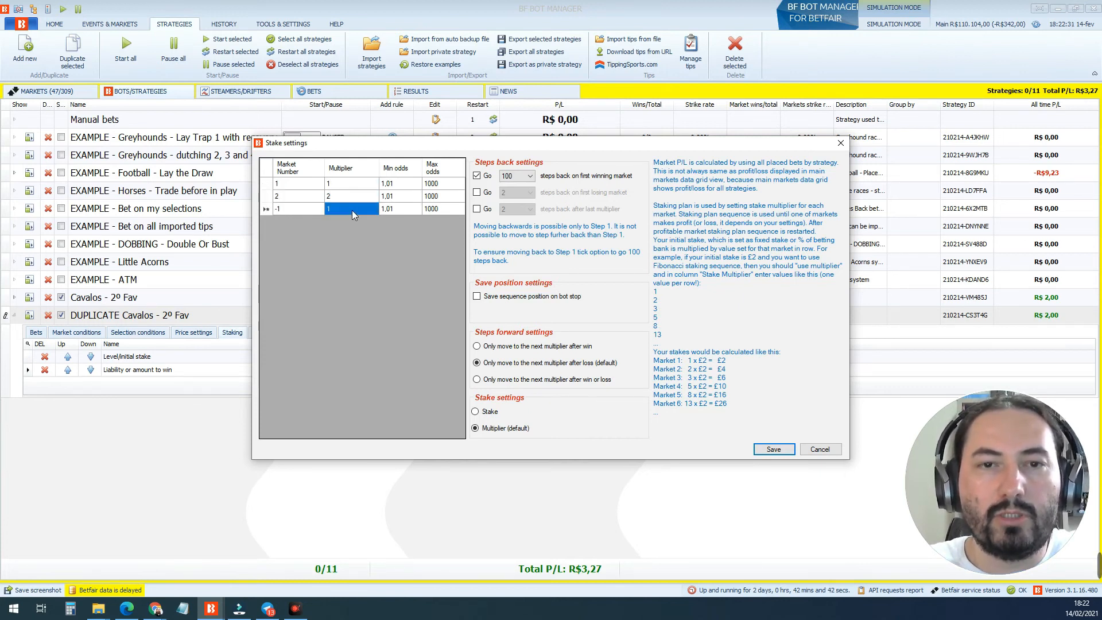
{"action": "type", "text": "4"}
{"action": "left_click", "coordinate": [356, 225]}
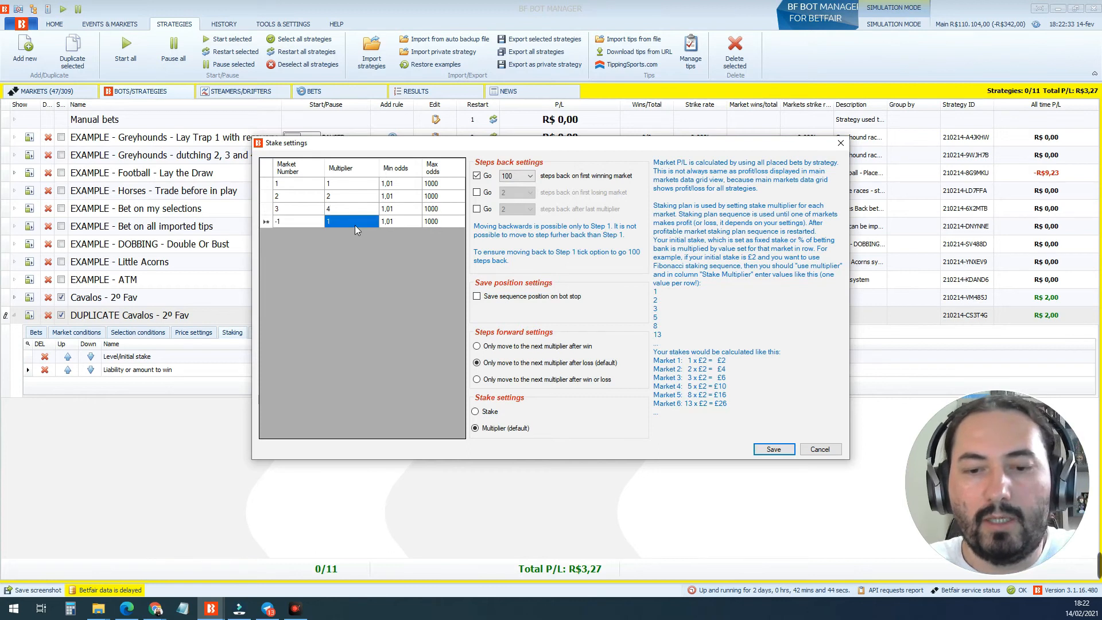
{"action": "type", "text": "8"}
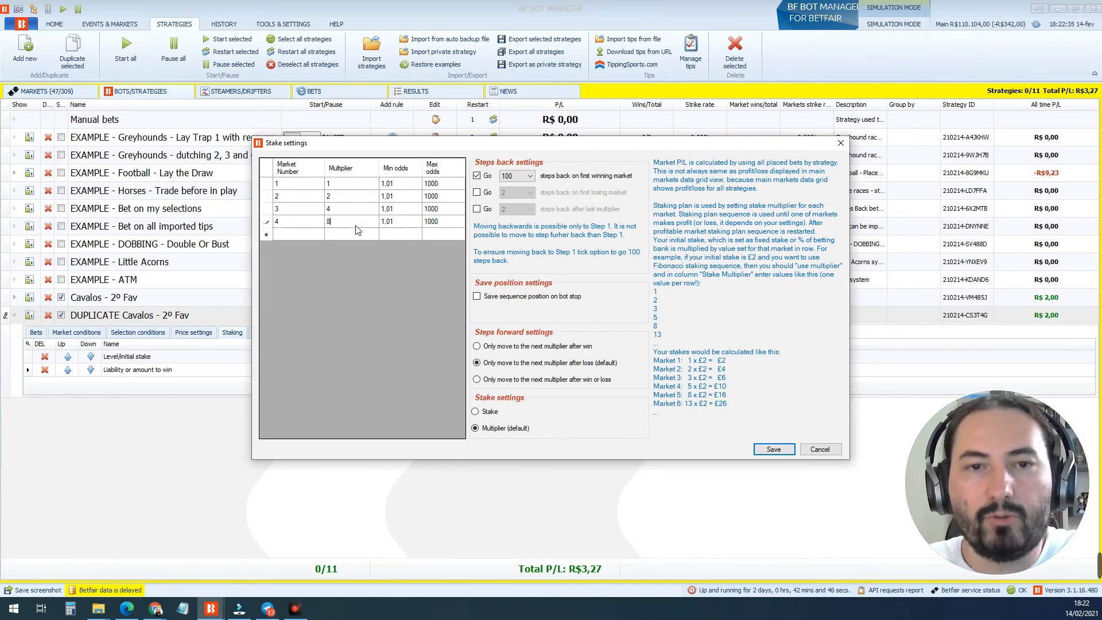
{"action": "left_click", "coordinate": [356, 235]}
{"action": "type", "text": "16"}
{"action": "left_click", "coordinate": [351, 250]}
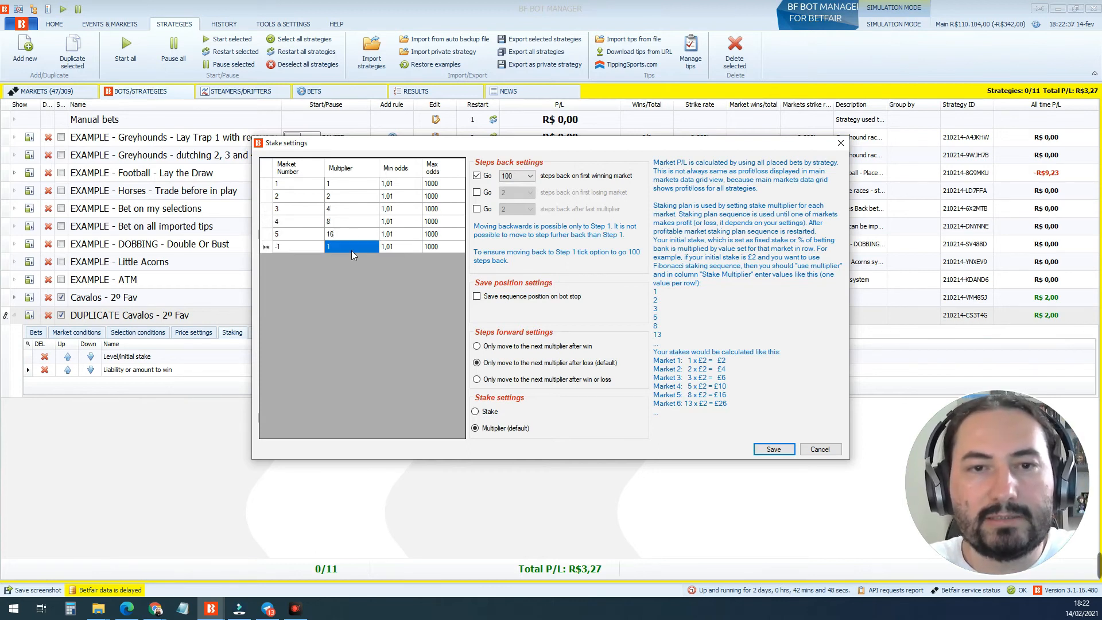
{"action": "type", "text": "32"}
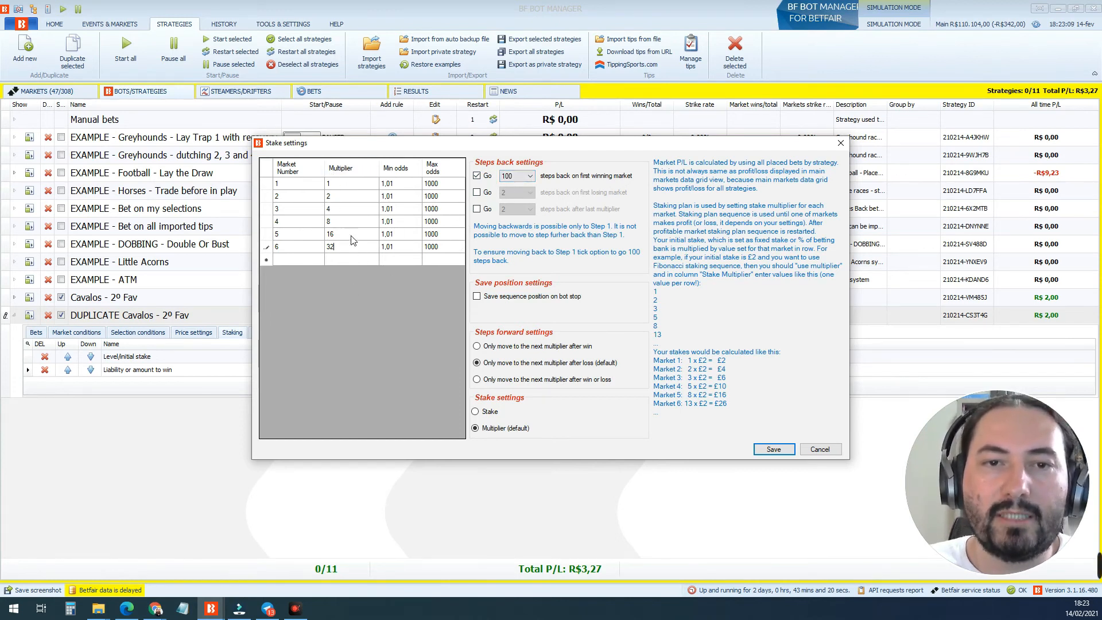
Step: Check the multiplier rows and the available numbers of steps back on the first winning market, keeping 100
{"action": "left_click", "coordinate": [303, 223]}
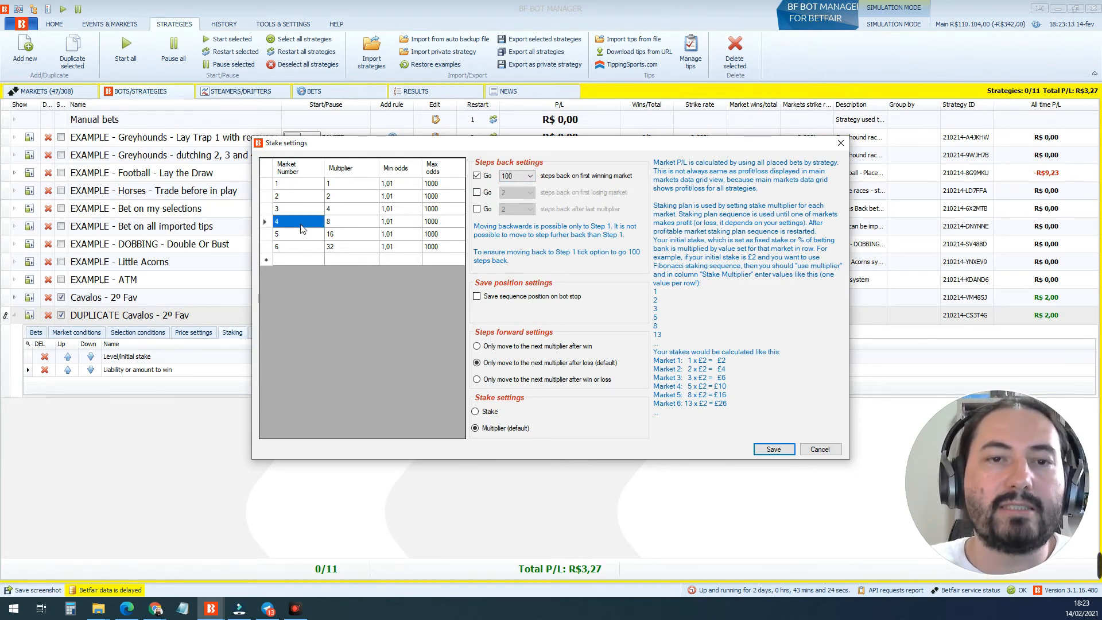
{"action": "left_click", "coordinate": [337, 185]}
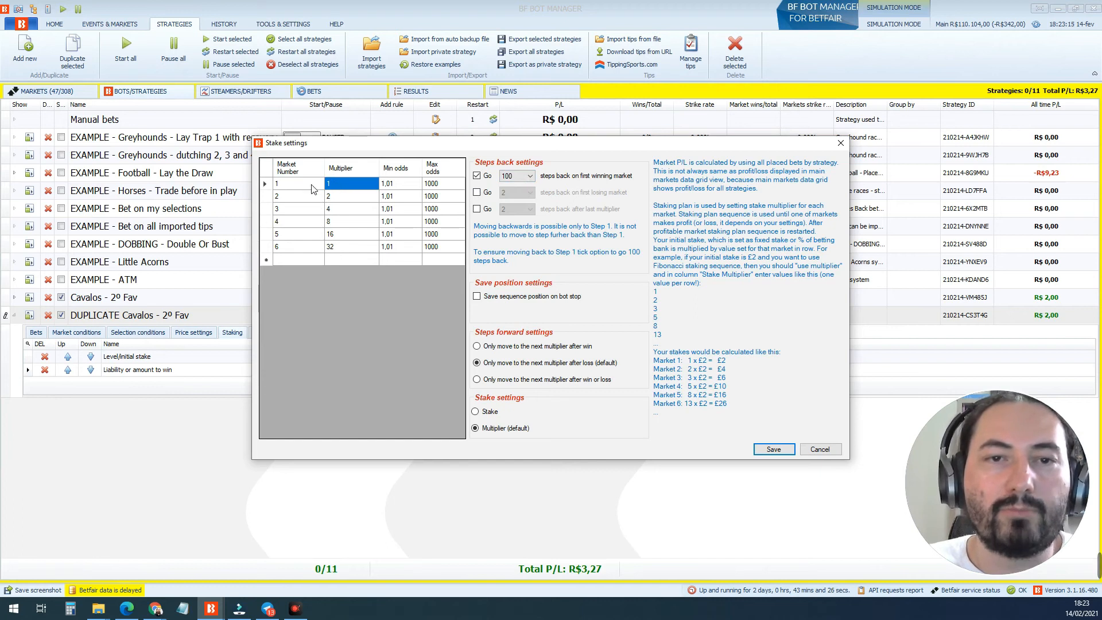
{"action": "left_click", "coordinate": [525, 178]}
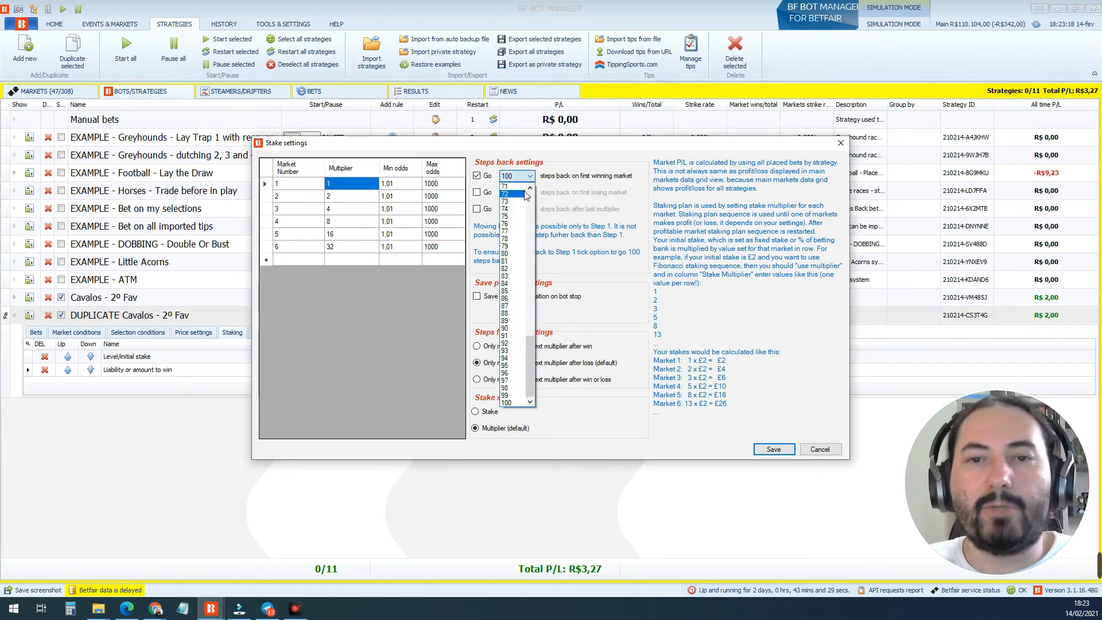
{"action": "left_click", "coordinate": [531, 229]}
{"action": "left_click_drag", "start_coordinate": [538, 210], "coordinate": [537, 197]}
{"action": "left_click", "coordinate": [557, 152]}
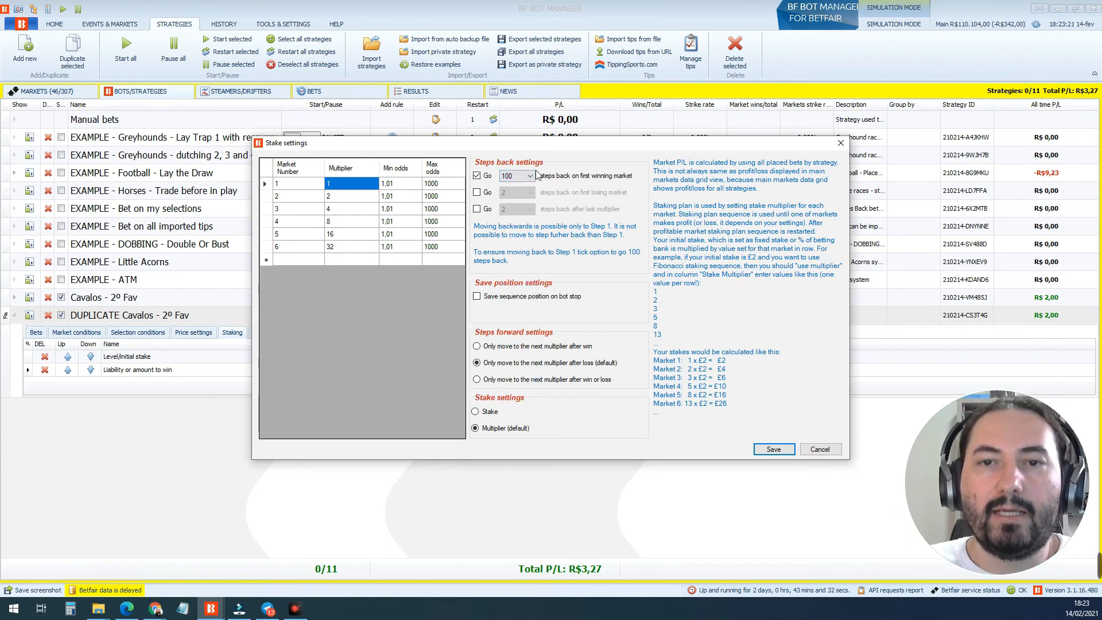
Step: Try going 100 steps back on the first losing market instead of the first winning market
{"action": "left_click", "coordinate": [485, 178]}
{"action": "left_click", "coordinate": [486, 193]}
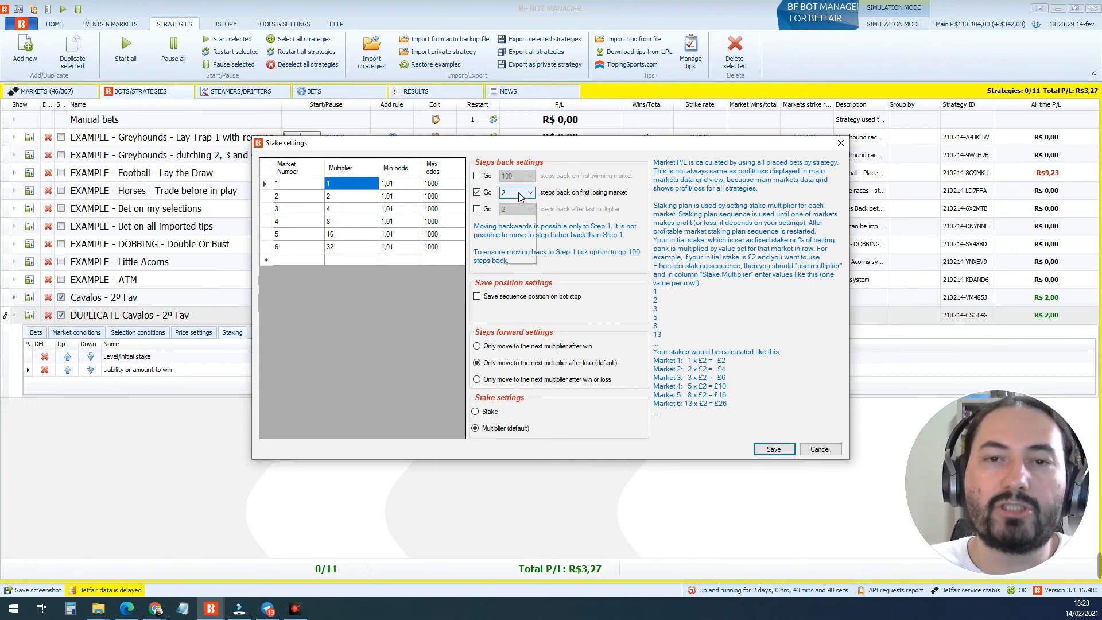
{"action": "scroll", "coordinate": [518, 193], "scroll_direction": "down", "scroll_amount": 3}
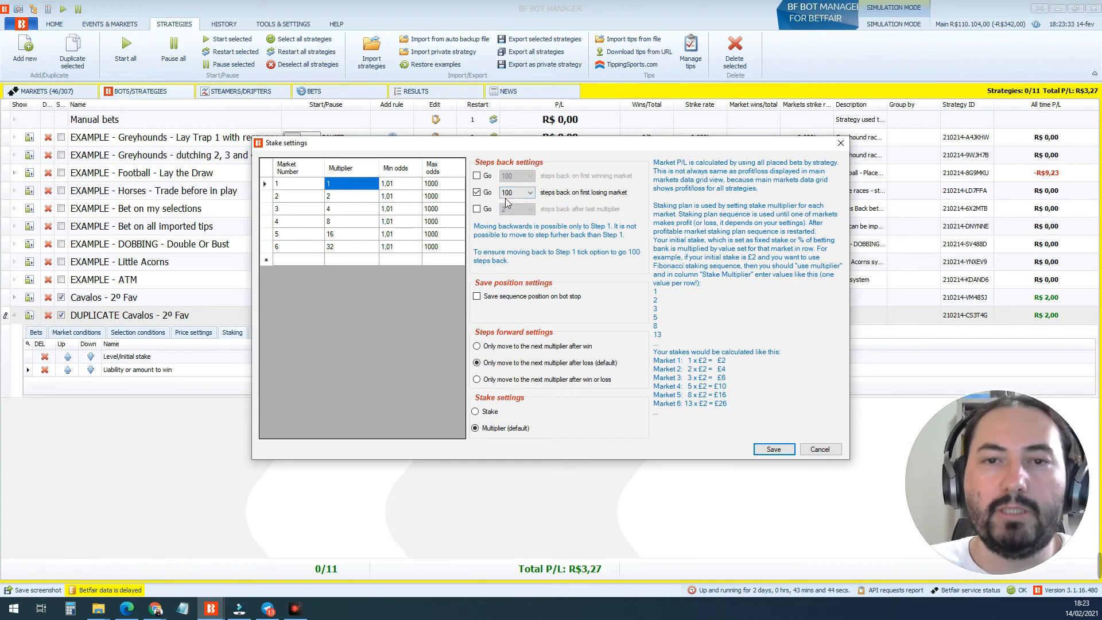
Step: Try going 2 steps back after the last multiplier, then restore 100 steps back on the first winning market
{"action": "left_click", "coordinate": [477, 192]}
{"action": "left_click", "coordinate": [487, 210]}
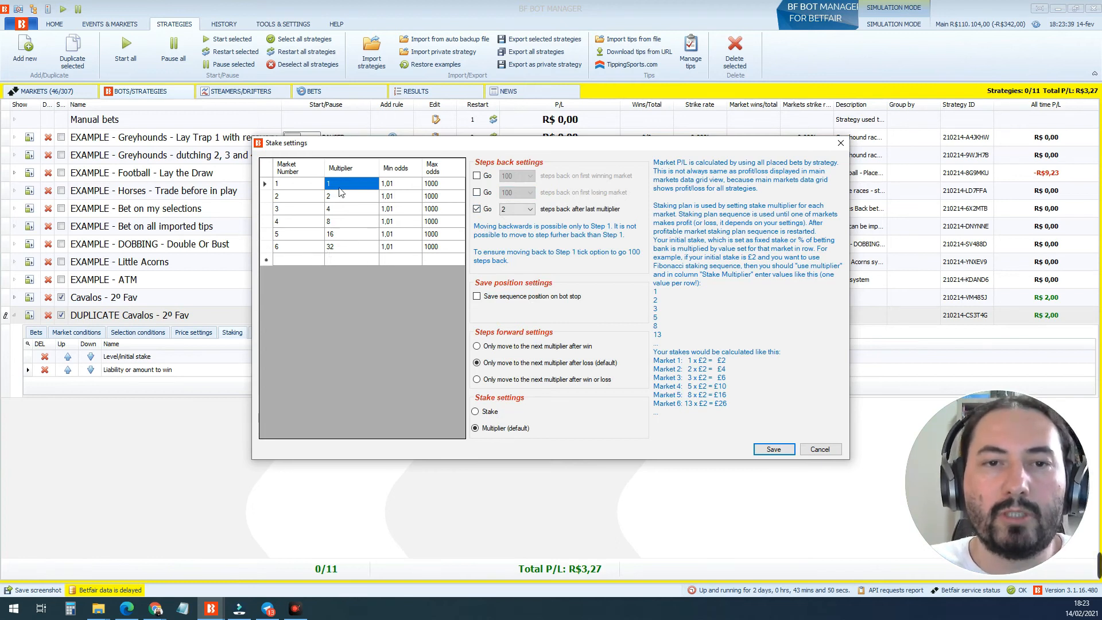
{"action": "left_click", "coordinate": [335, 196]}
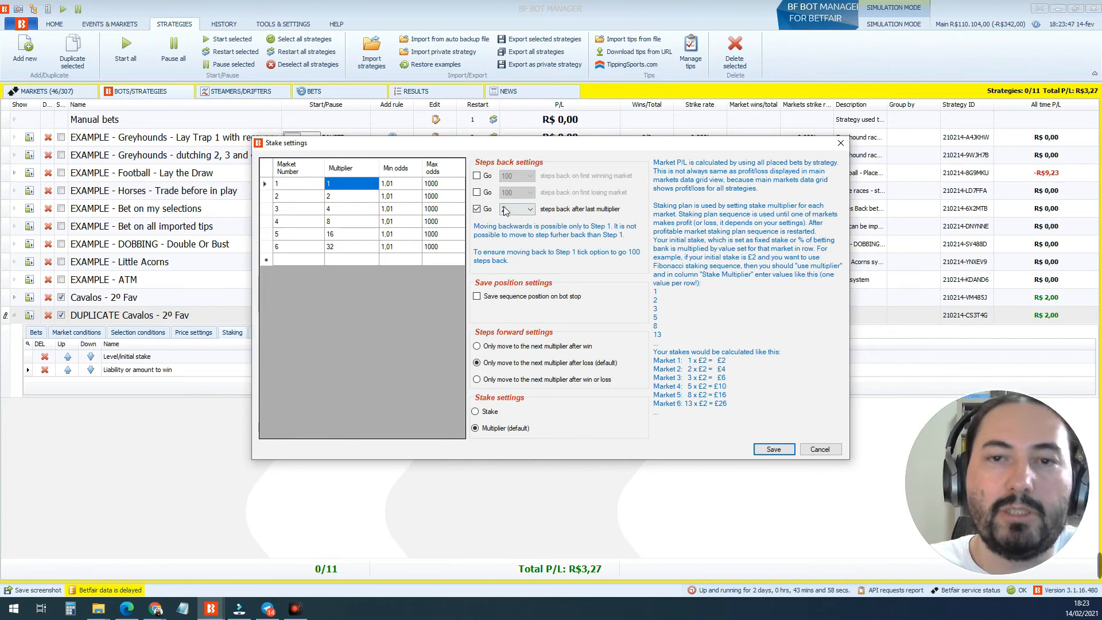
{"action": "left_click", "coordinate": [477, 209]}
{"action": "left_click", "coordinate": [486, 176]}
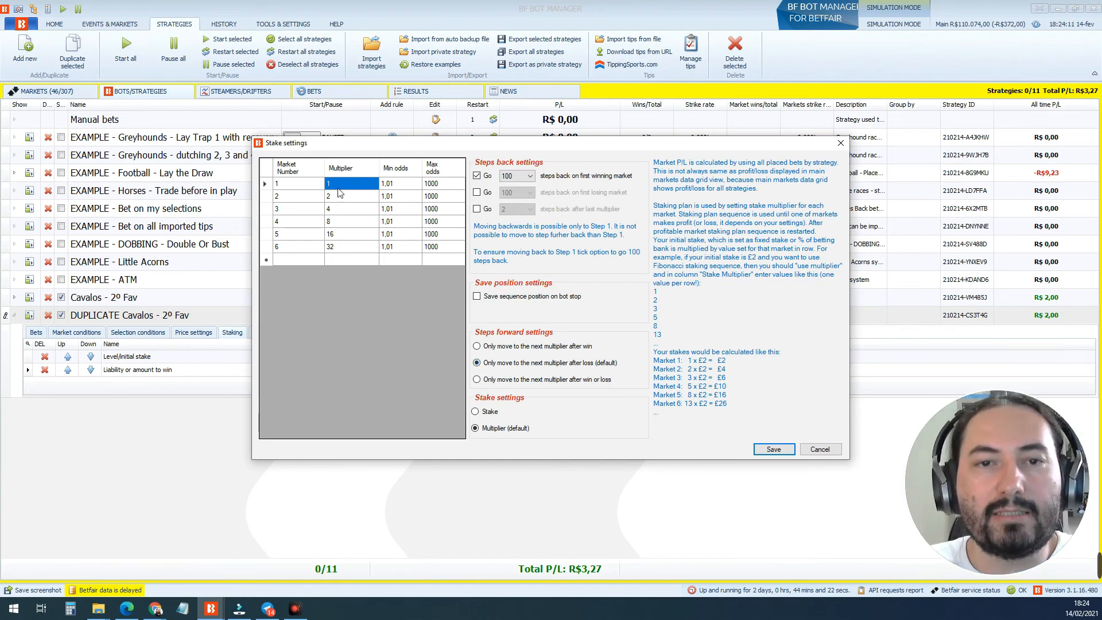
Step: Try the other step-forward and stake options, then save the stake settings with moving forward after loss and Multiplier selected
{"action": "left_click", "coordinate": [508, 346]}
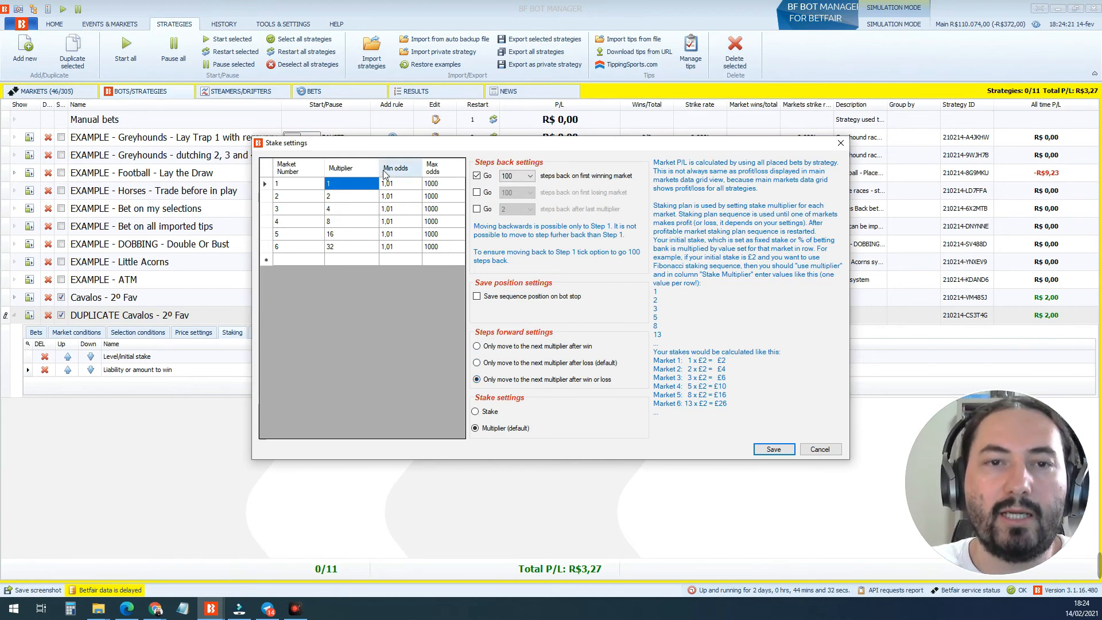
{"action": "left_click", "coordinate": [523, 363]}
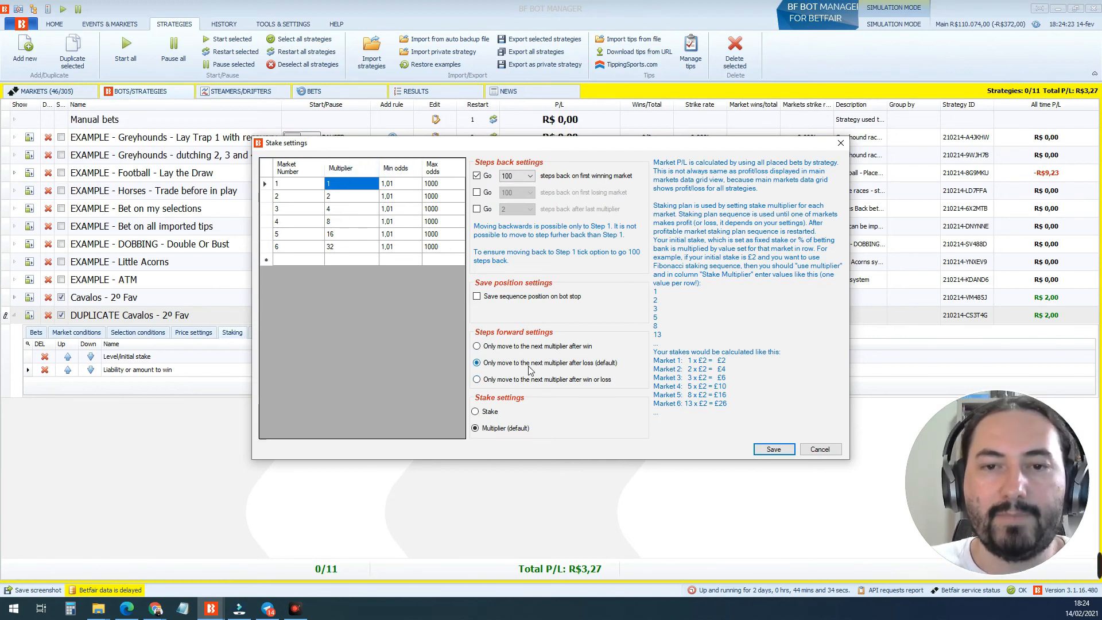
{"action": "left_click", "coordinate": [487, 415]}
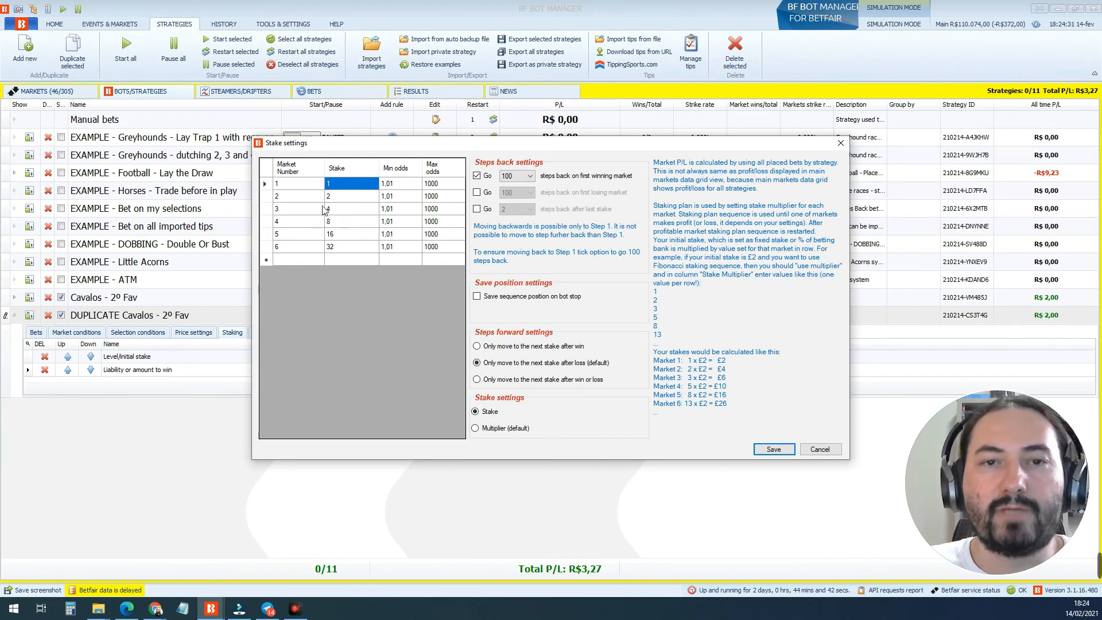
{"action": "left_click", "coordinate": [492, 433]}
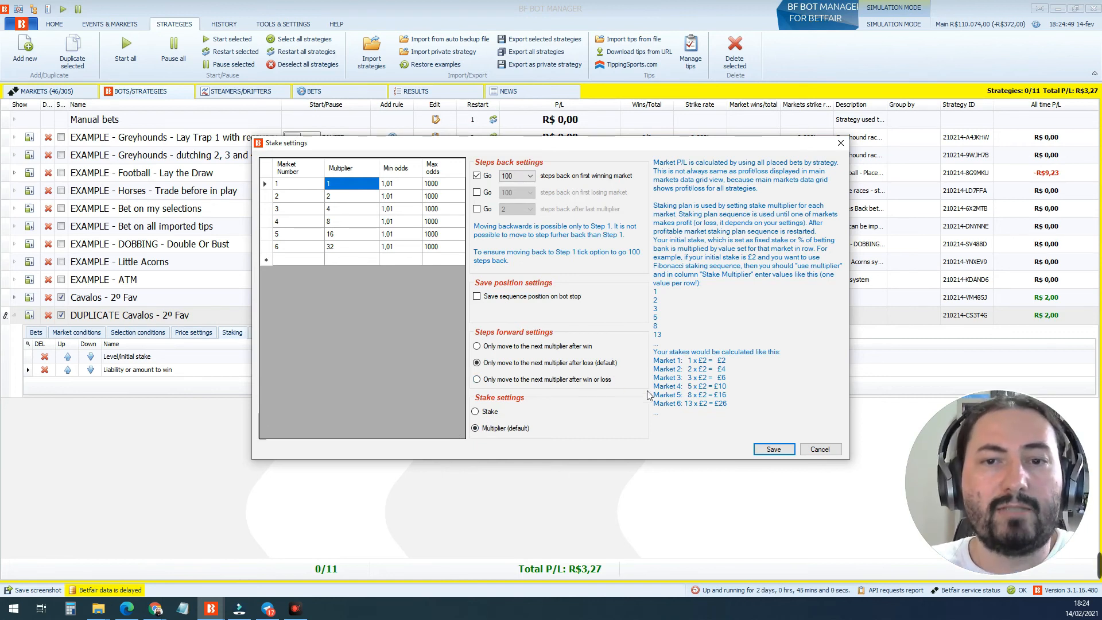
{"action": "left_click", "coordinate": [771, 449]}
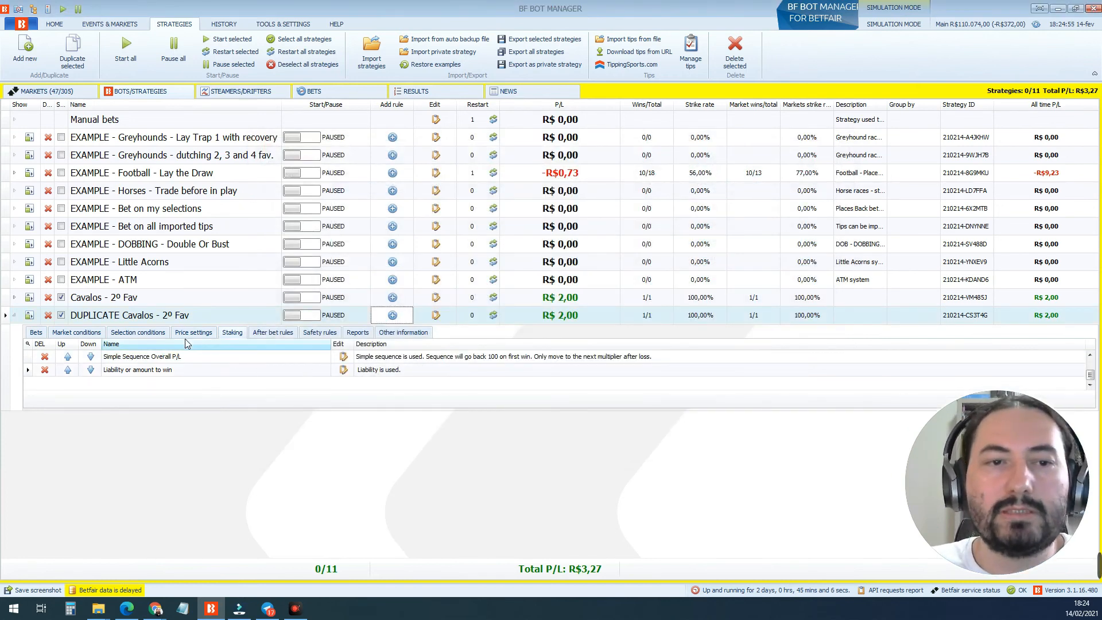
Step: Search the staking plans for "lay up" and add the Lay up down plan to DUPLICATE Cavalos - 2º Fav
{"action": "left_click", "coordinate": [392, 315]}
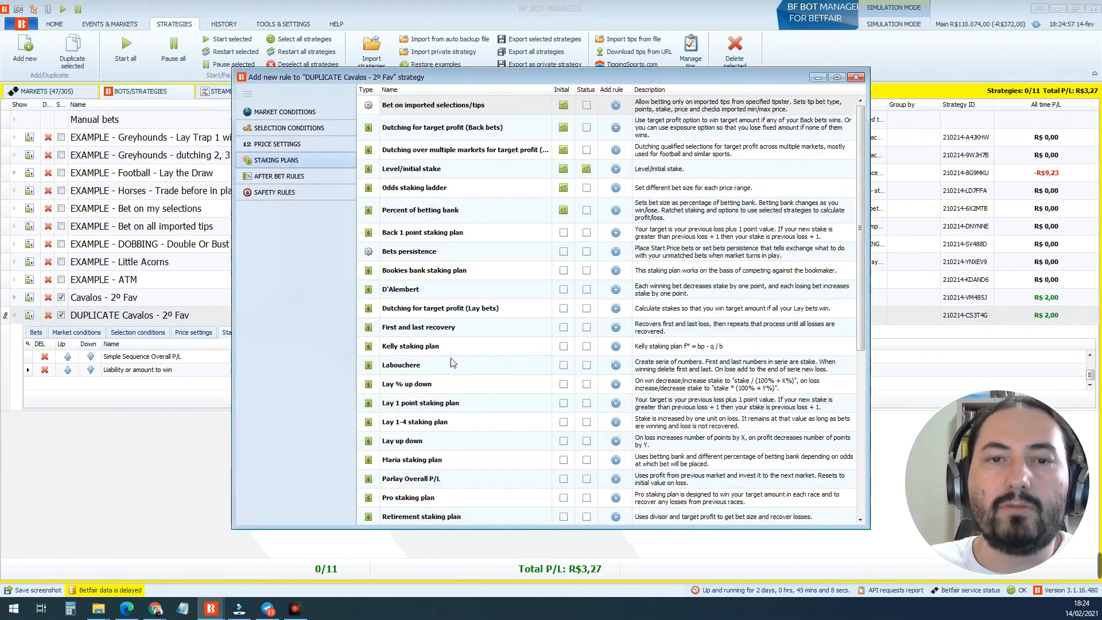
{"action": "left_click", "coordinate": [470, 291]}
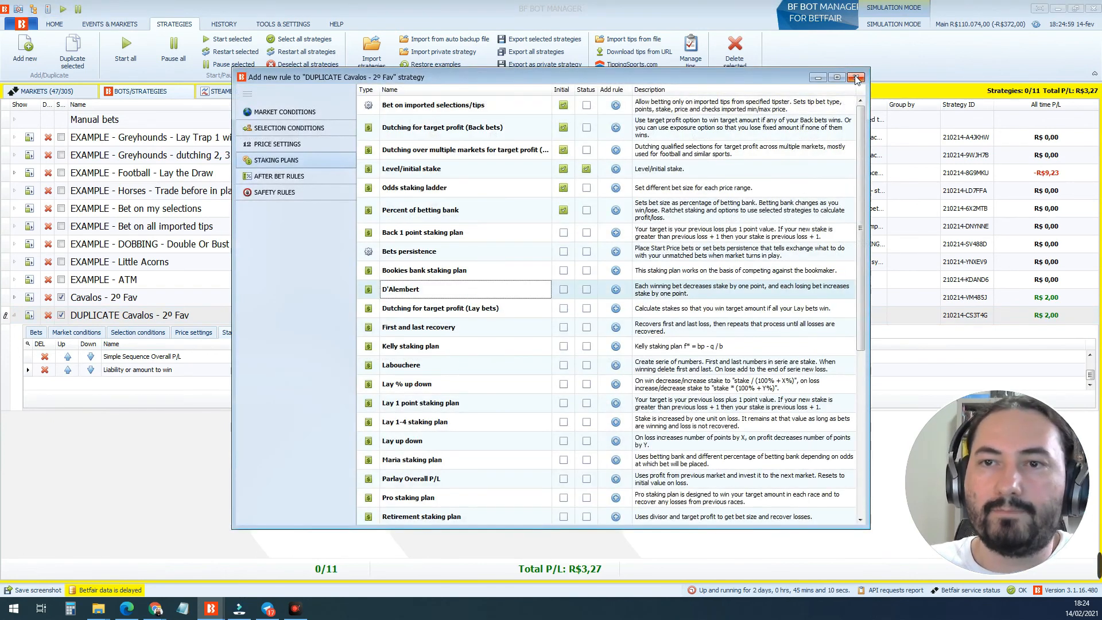
{"action": "left_click", "coordinate": [500, 236]}
{"action": "key", "text": "ctrl+f"}
{"action": "type", "text": "la"}
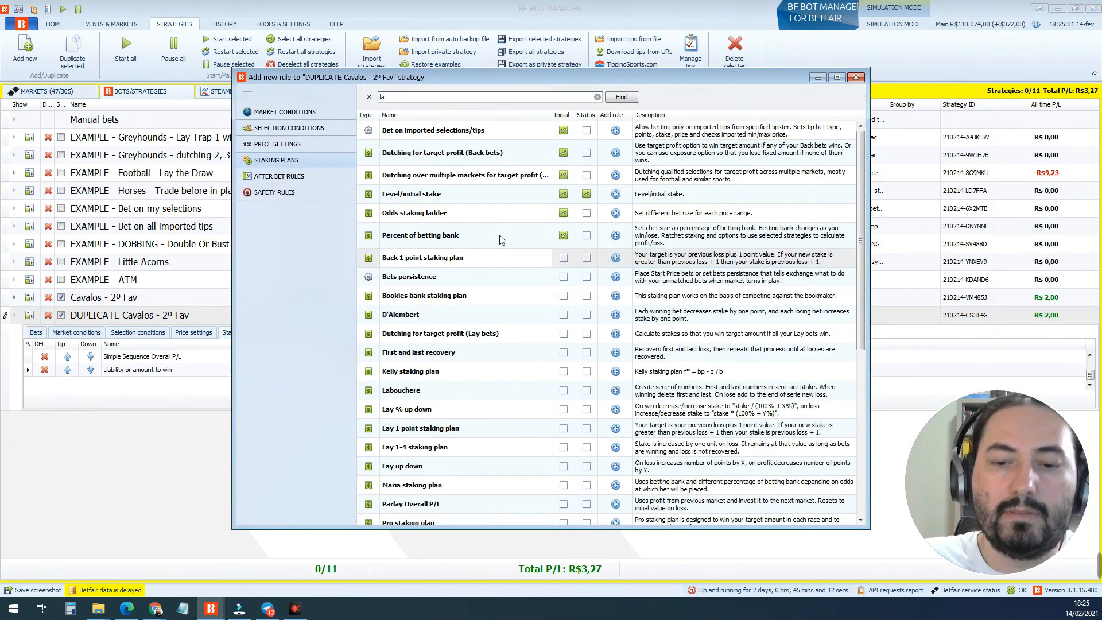
{"action": "type", "text": "y up"}
{"action": "key", "text": "Return"}
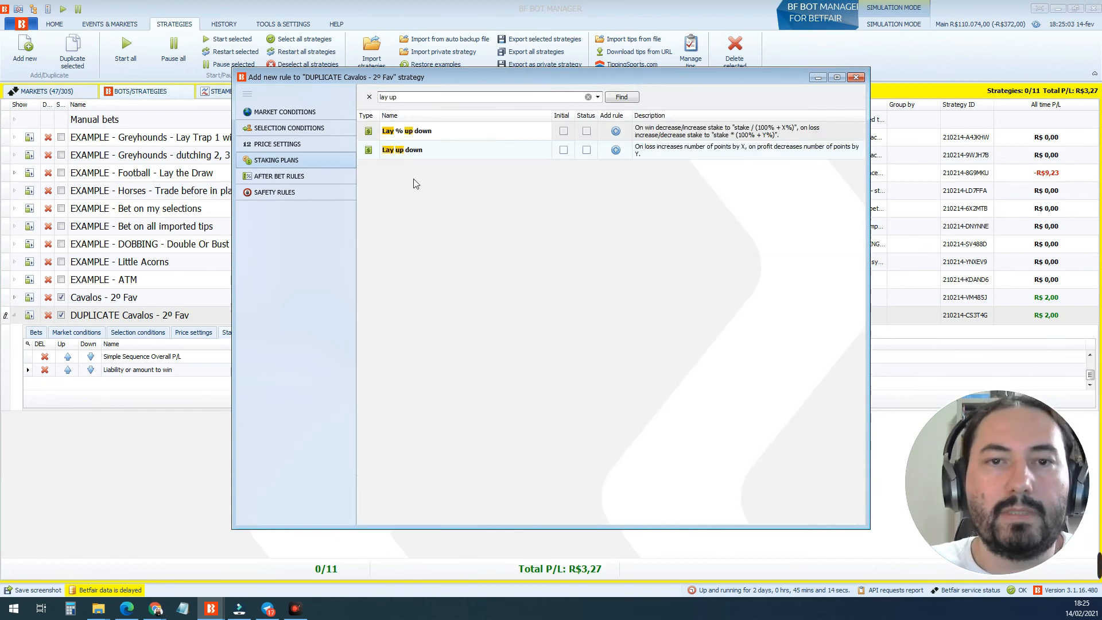
{"action": "left_click", "coordinate": [614, 149]}
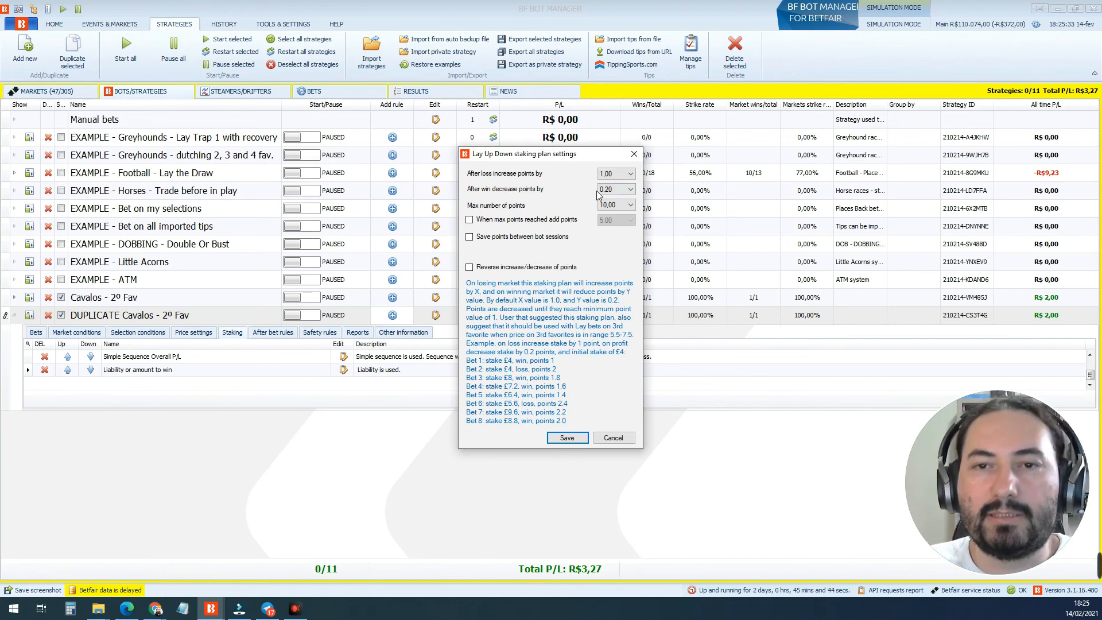
Step: Try 0,20 and 0,50 as the points increase after a loss, then set it back to 1,00
{"action": "left_click", "coordinate": [616, 173]}
{"action": "left_click_drag", "start_coordinate": [631, 199], "coordinate": [630, 177]}
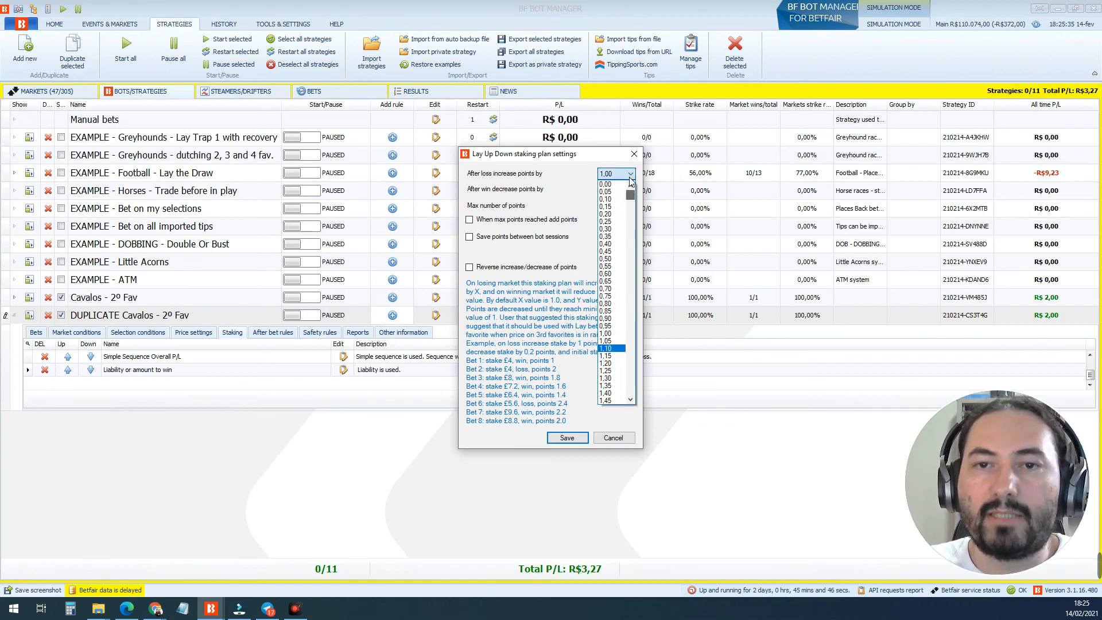
{"action": "left_click", "coordinate": [611, 215]}
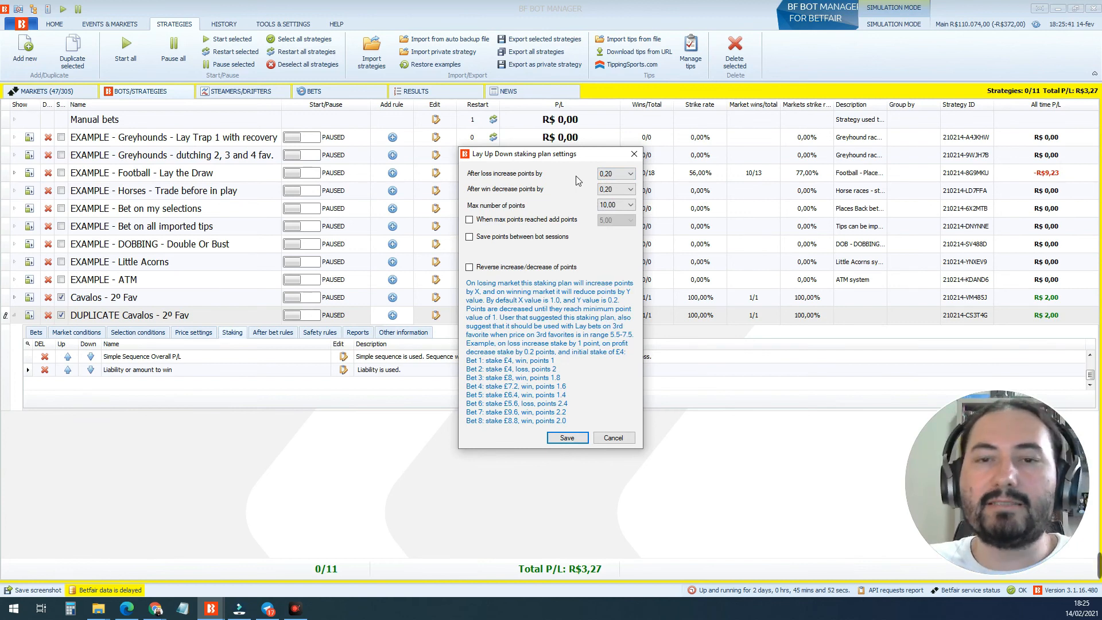
{"action": "left_click", "coordinate": [615, 174]}
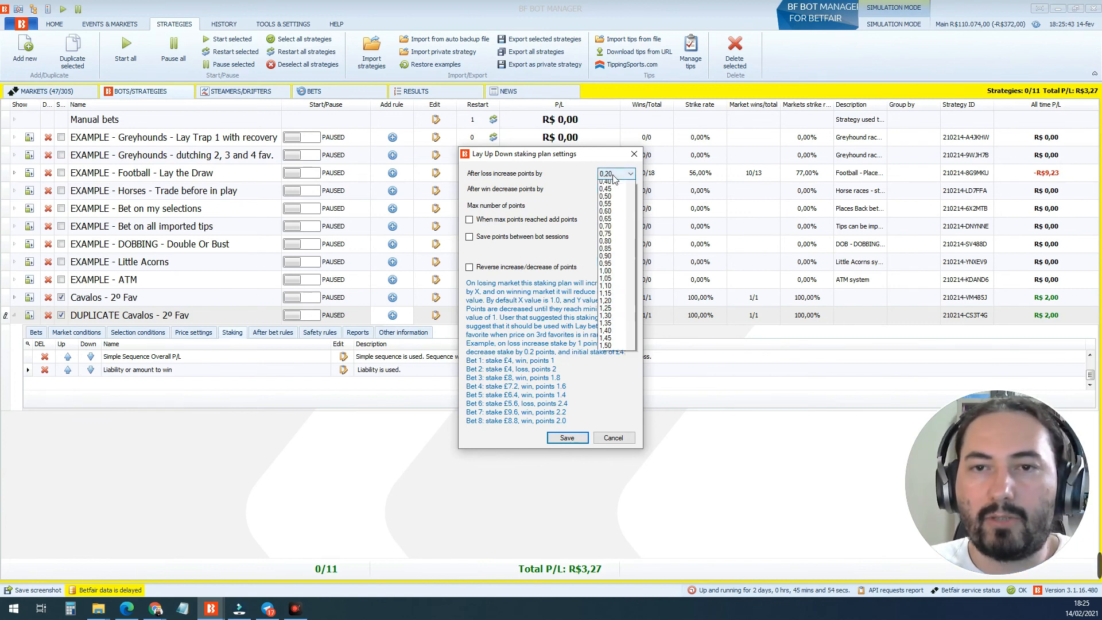
{"action": "left_click", "coordinate": [618, 232]}
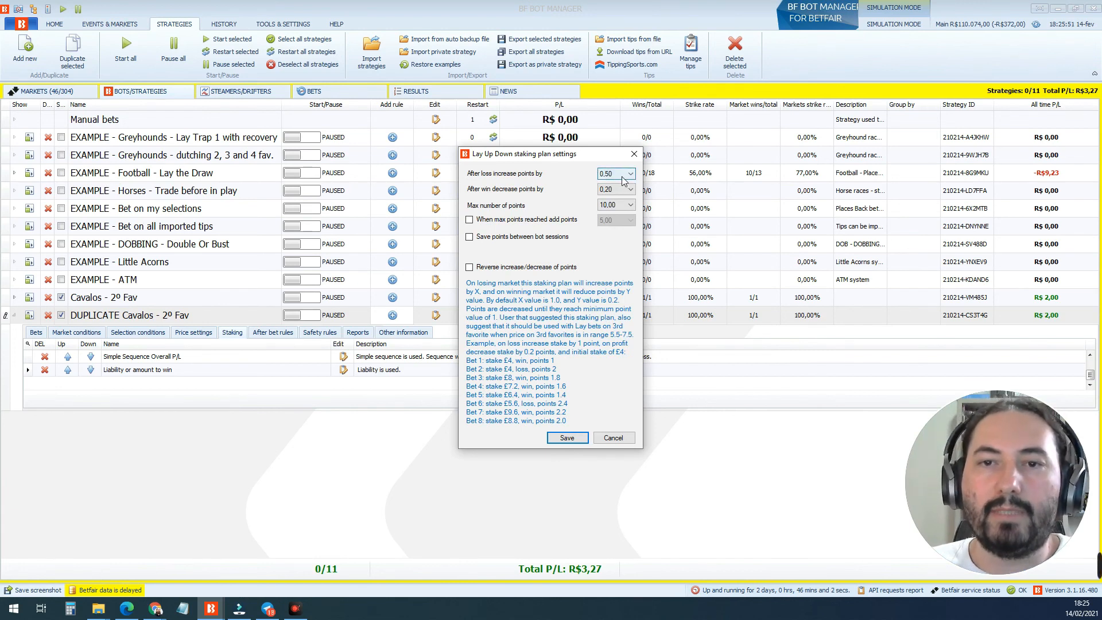
{"action": "scroll", "coordinate": [620, 176], "scroll_direction": "down", "scroll_amount": 3}
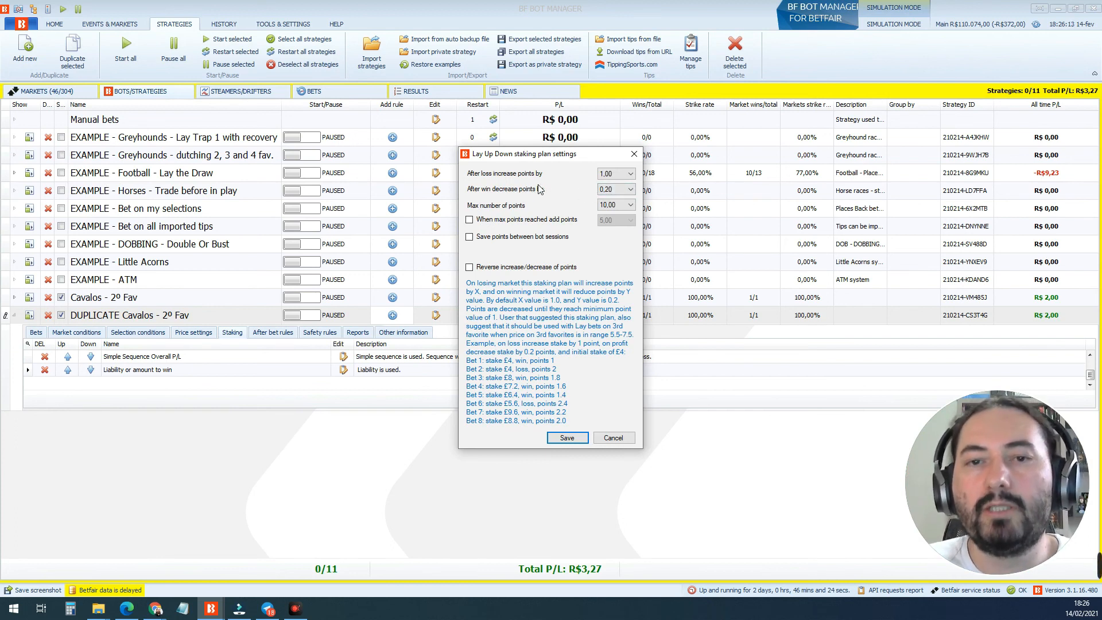
Step: Set the points decrease after a win to 0,50 and keep the maximum number of points at 10,00
{"action": "left_click", "coordinate": [616, 192]}
{"action": "left_click", "coordinate": [616, 193]}
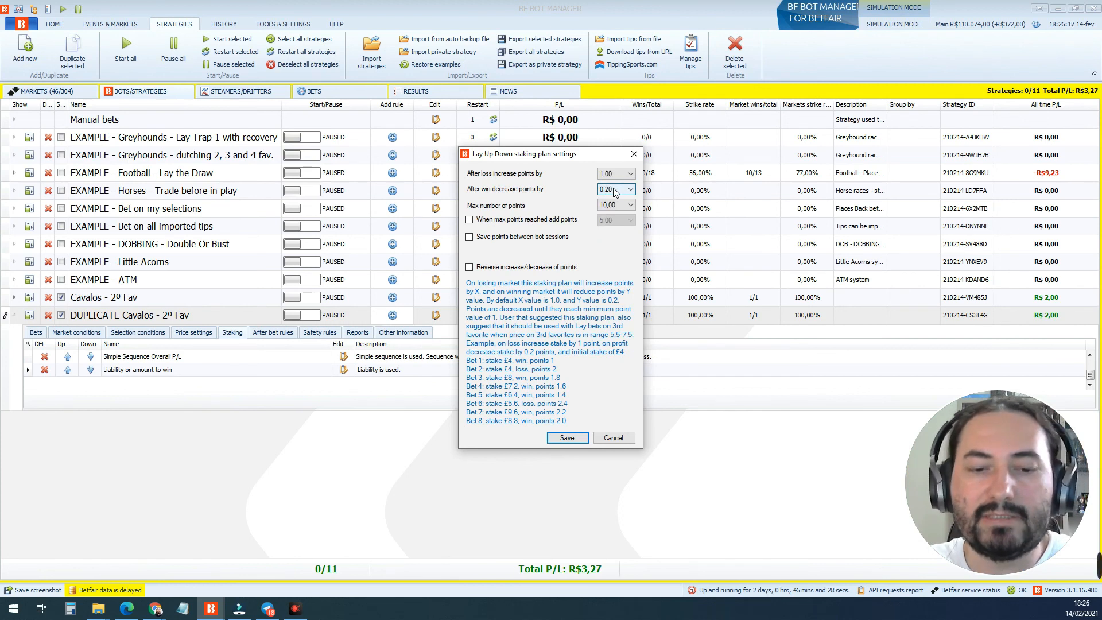
{"action": "left_click", "coordinate": [614, 190]}
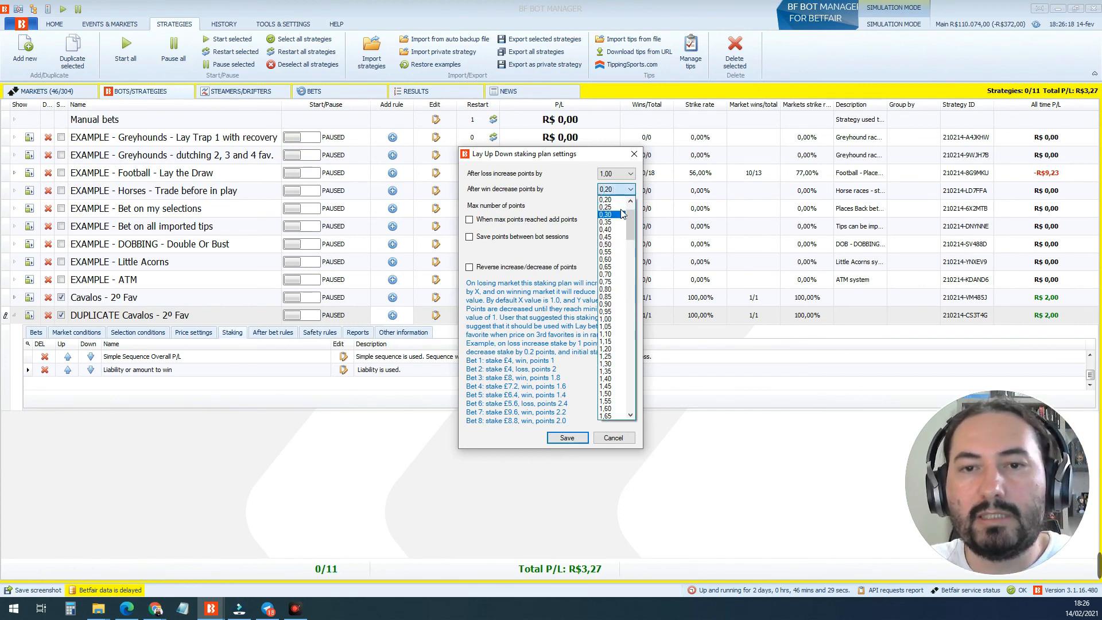
{"action": "left_click", "coordinate": [609, 244]}
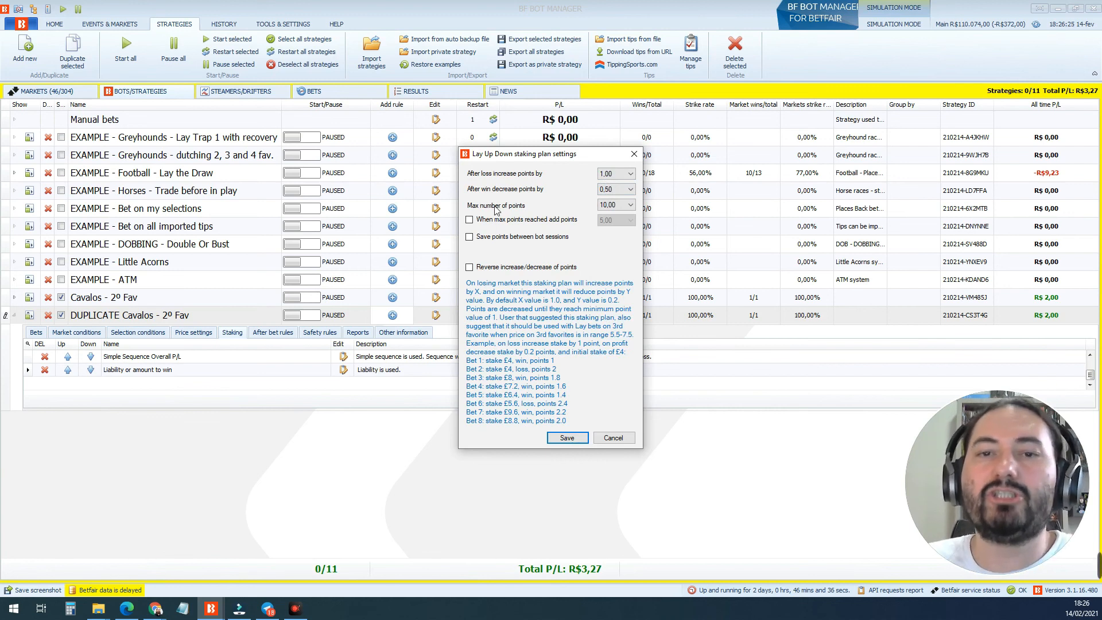
{"action": "left_click", "coordinate": [624, 209]}
{"action": "left_click", "coordinate": [624, 209]}
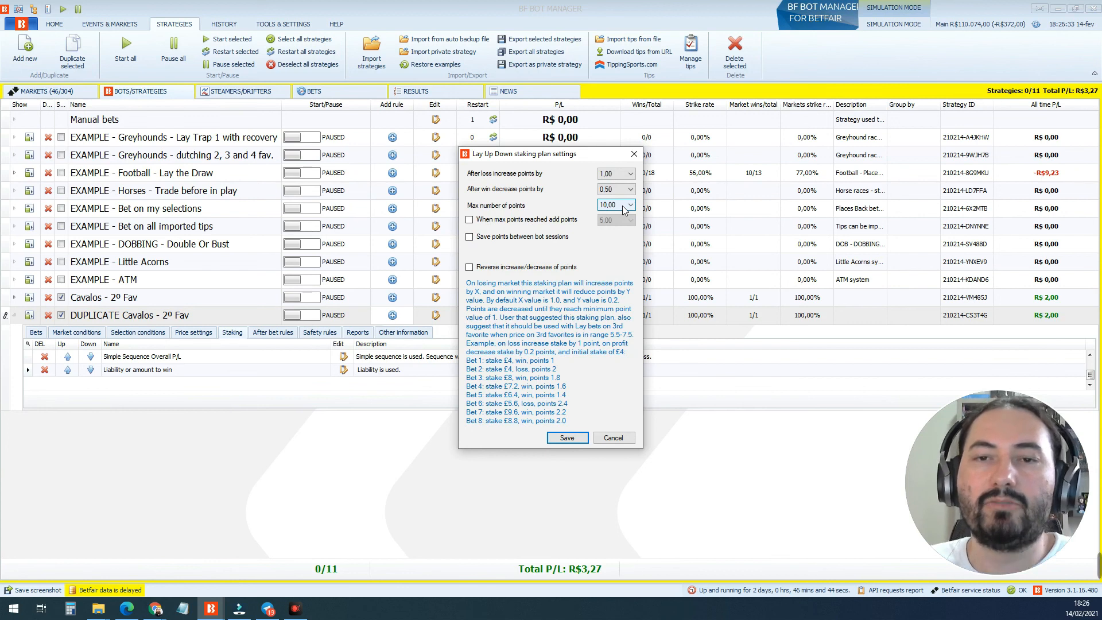
Step: Try adding 10,00 points when the maximum points are reached, then disable that option
{"action": "left_click", "coordinate": [497, 219]}
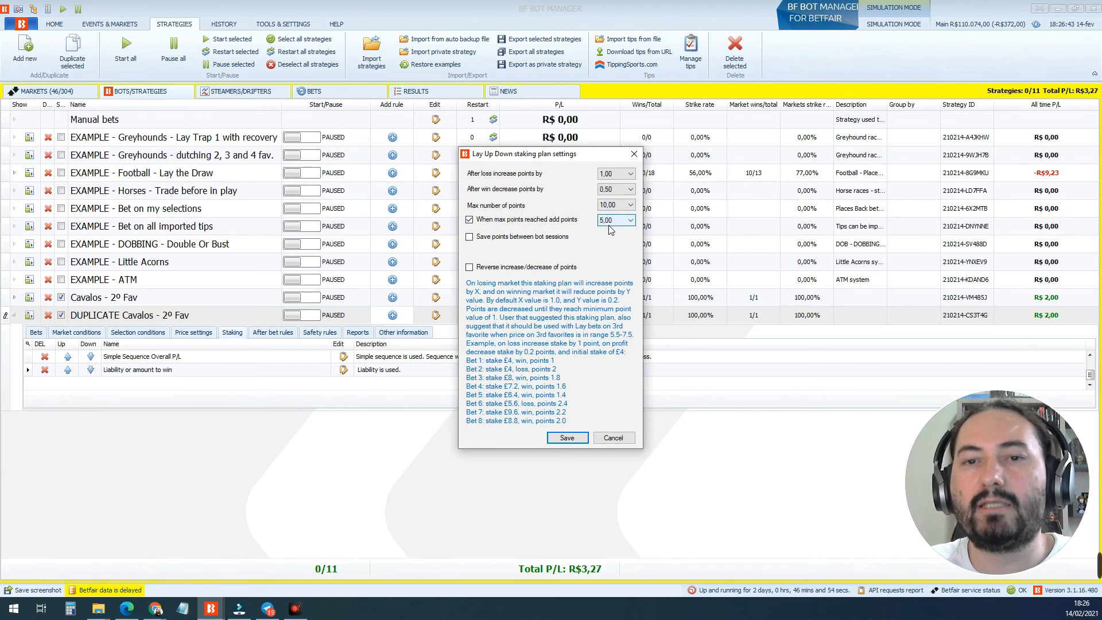
{"action": "left_click", "coordinate": [613, 222]}
{"action": "left_click", "coordinate": [613, 222]}
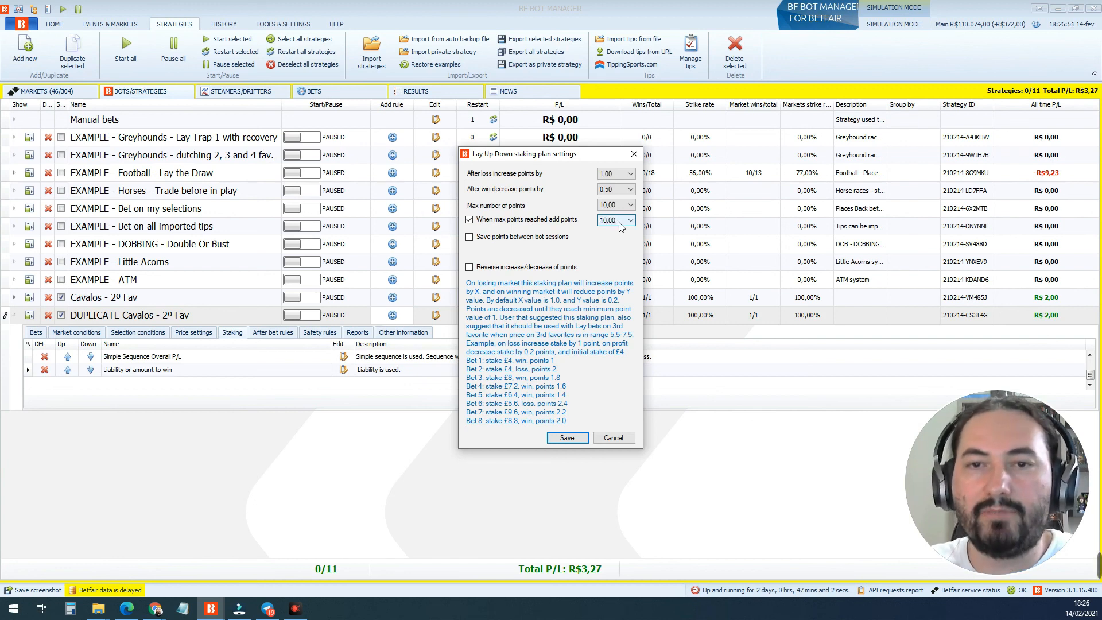
{"action": "left_click", "coordinate": [527, 220]}
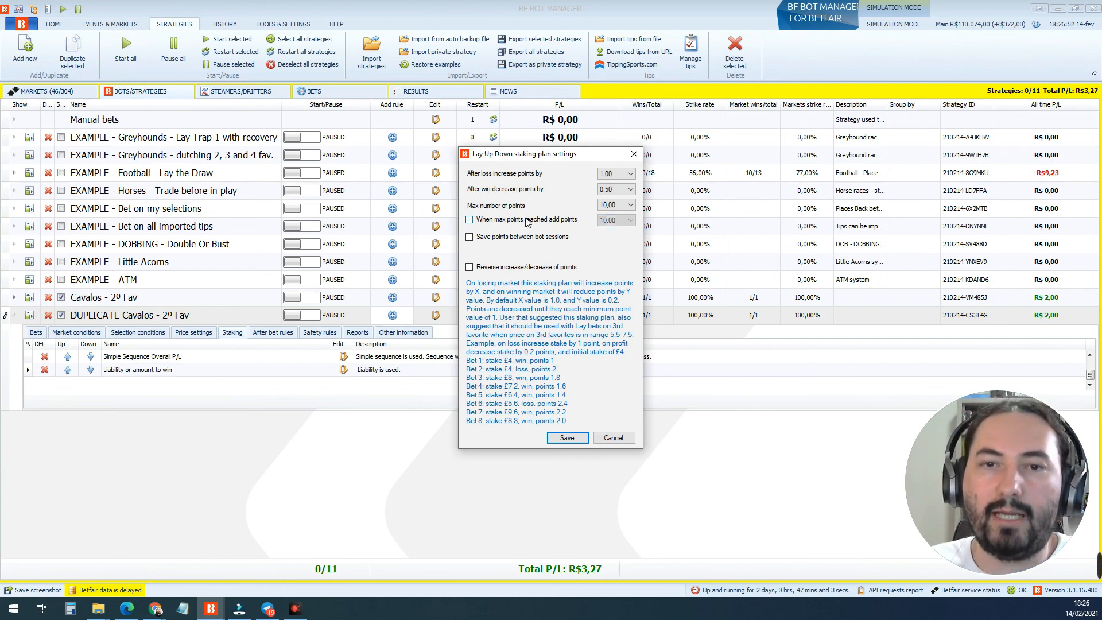
Step: Try reversing the increase/decrease of points, switch the reversal off again and save the Lay Up Down staking plan
{"action": "left_click", "coordinate": [535, 268]}
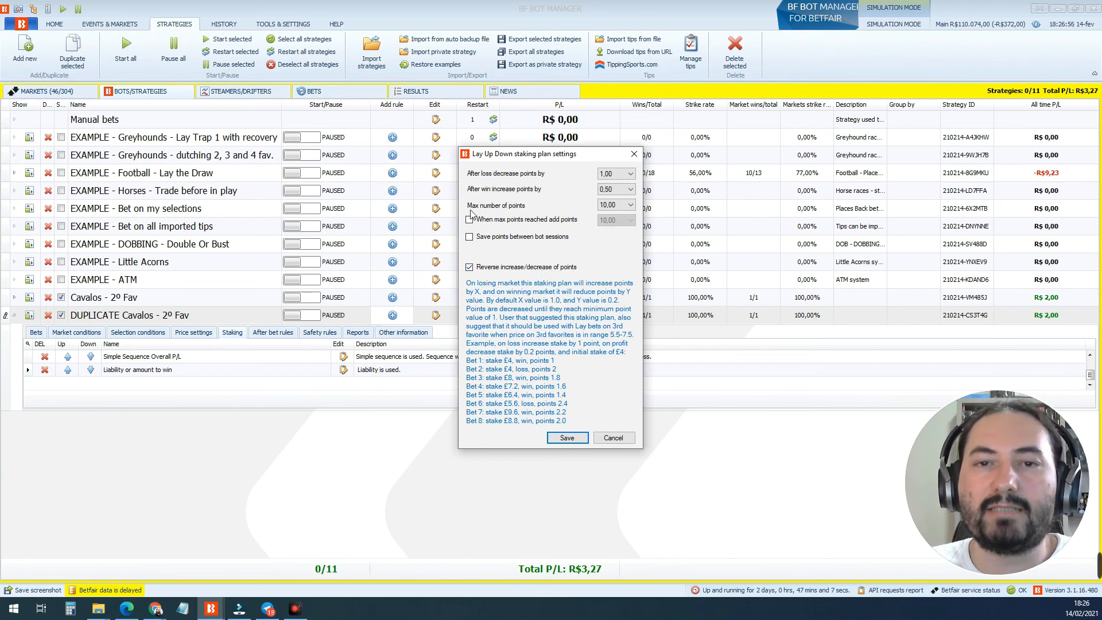
{"action": "left_click", "coordinate": [492, 268]}
{"action": "left_click", "coordinate": [500, 268]}
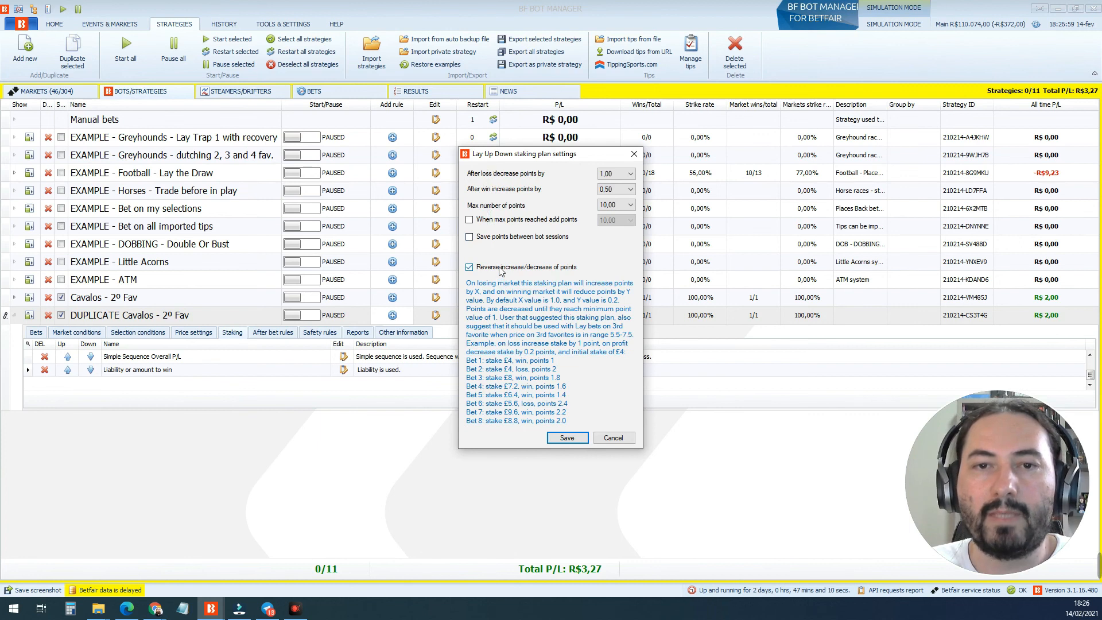
{"action": "left_click", "coordinate": [501, 269]}
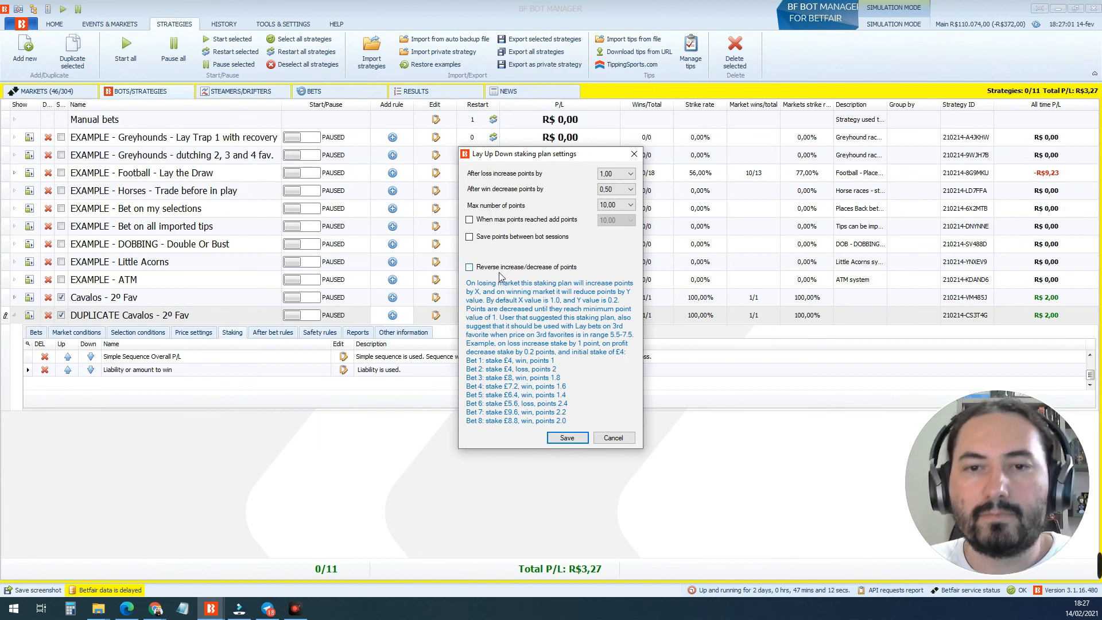
{"action": "left_click", "coordinate": [567, 437]}
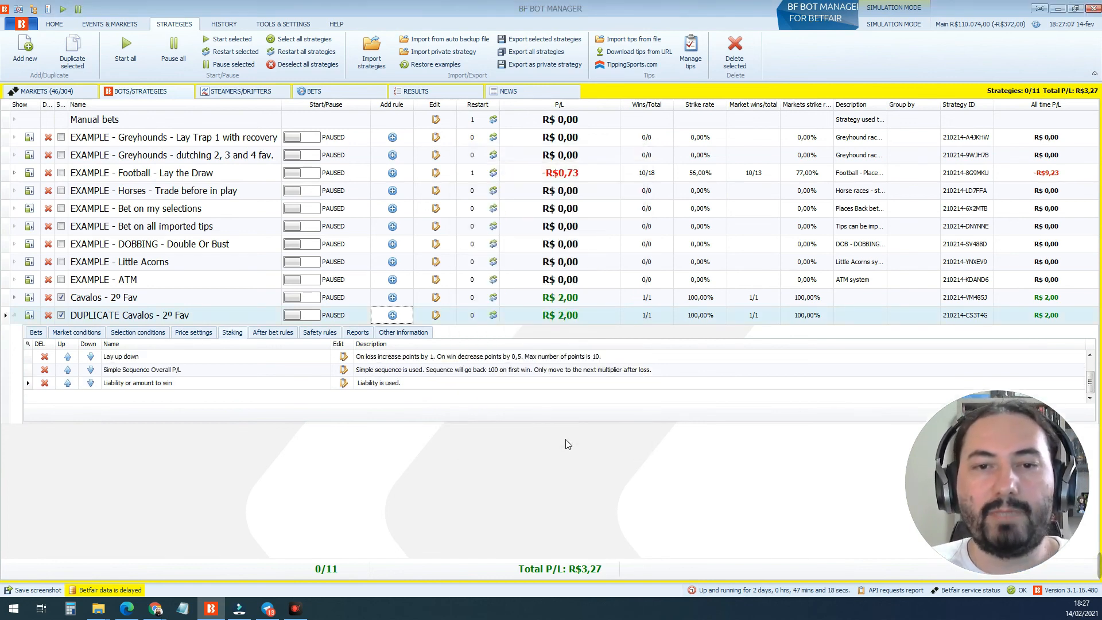
Step: Check the after bet and staking rules of DUPLICATE Cavalos - 2º Fav and open its list of staking plans to add
{"action": "left_click", "coordinate": [259, 333]}
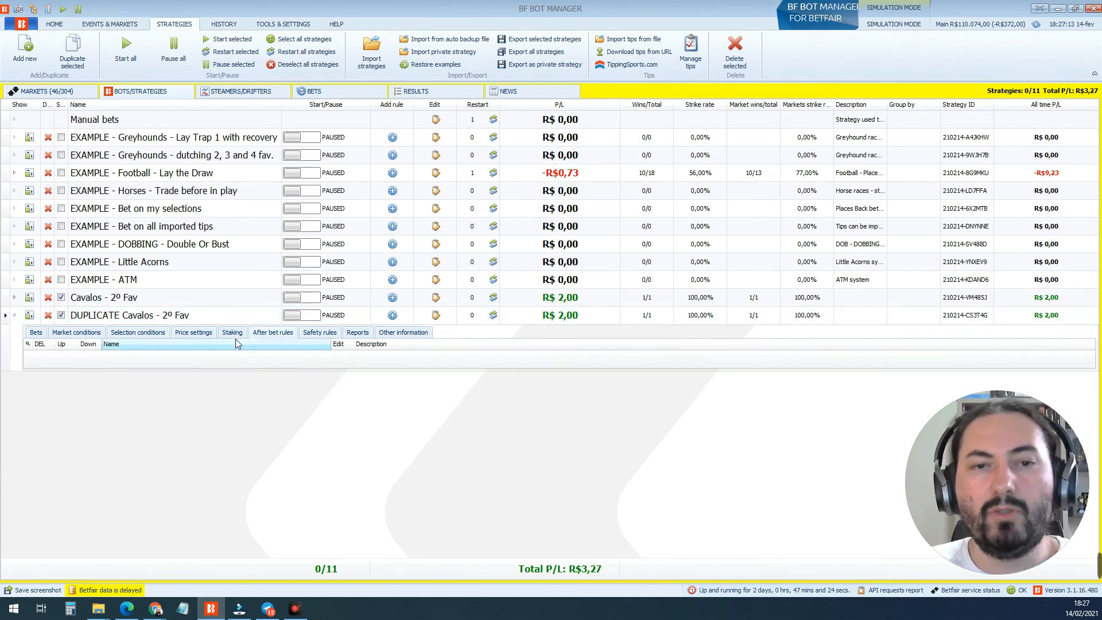
{"action": "left_click", "coordinate": [232, 332]}
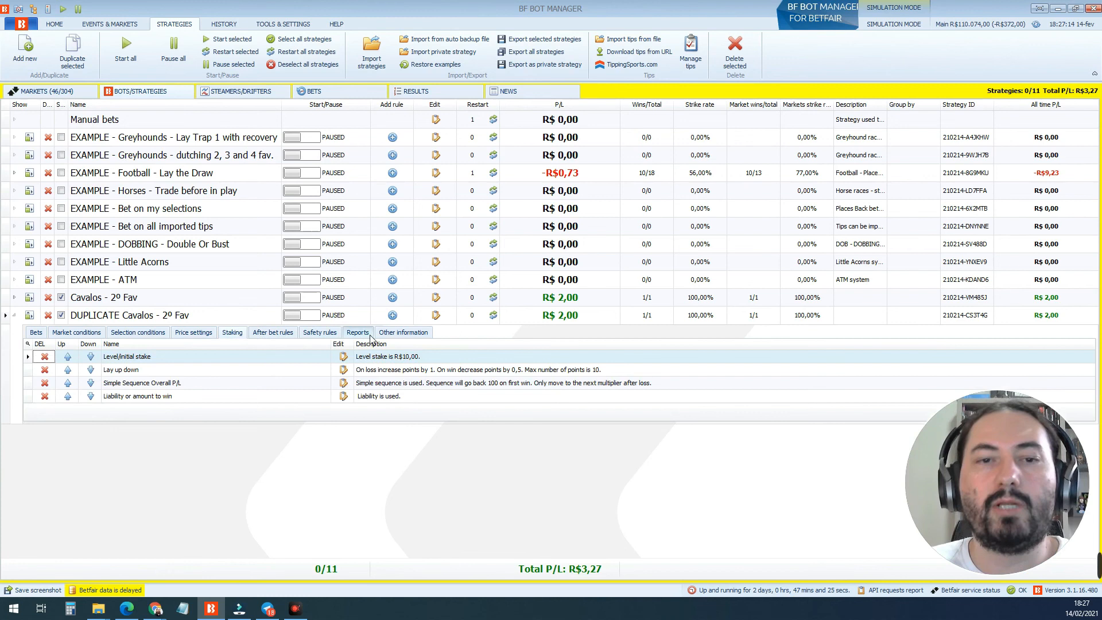
{"action": "left_click", "coordinate": [392, 315]}
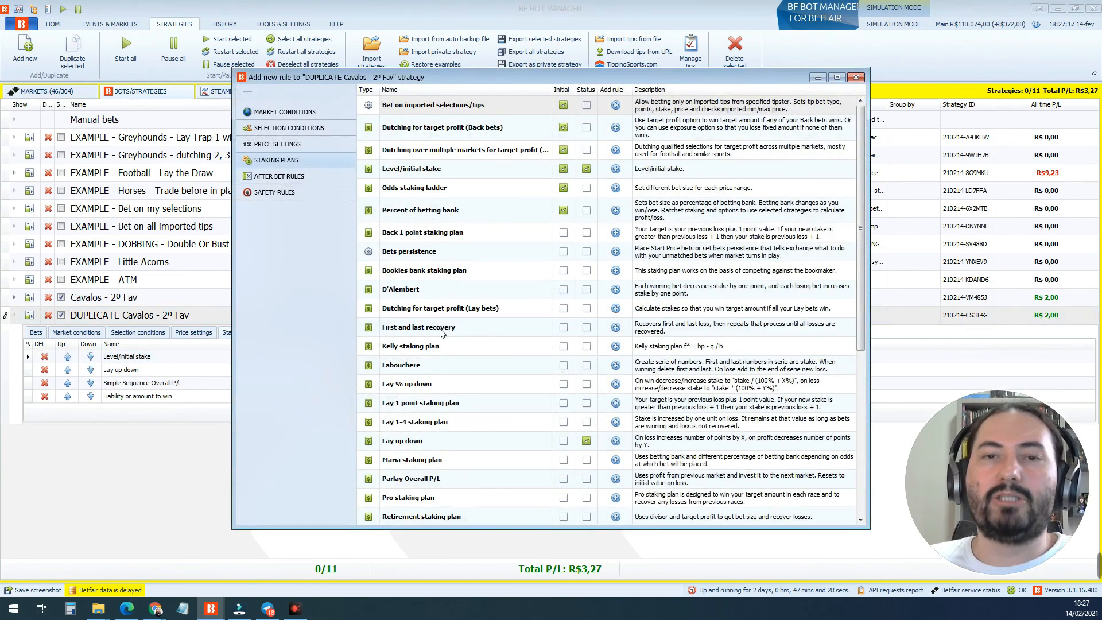